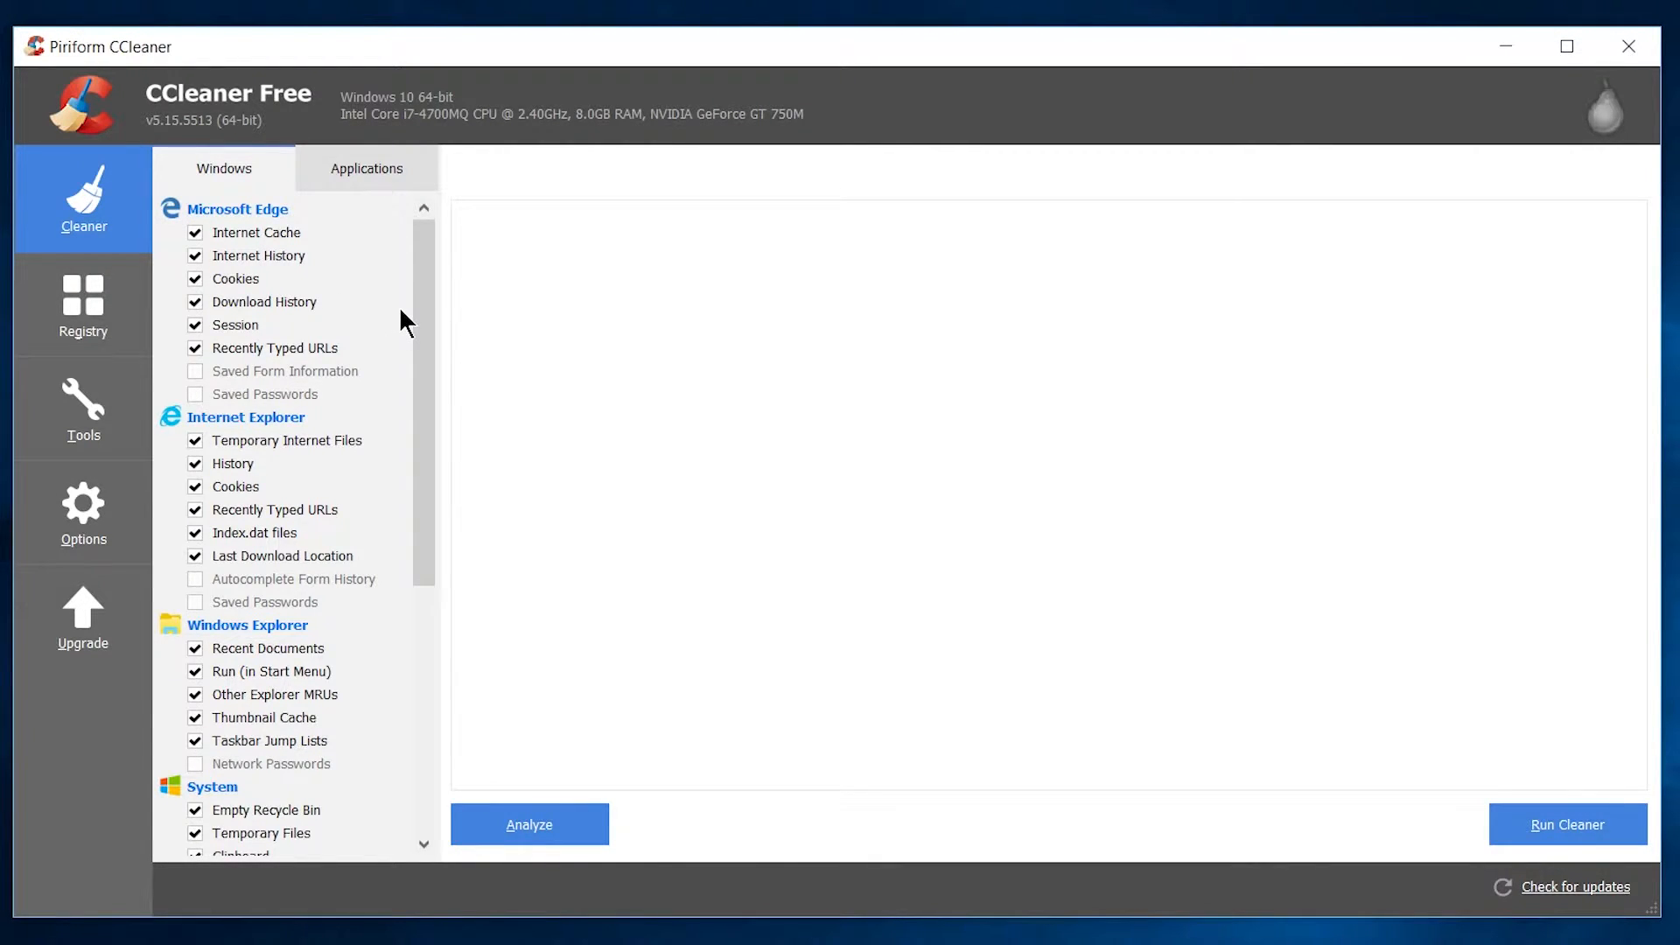
pyautogui.scroll(-1, 400, 312)
pyautogui.scroll(-1, 401, 313)
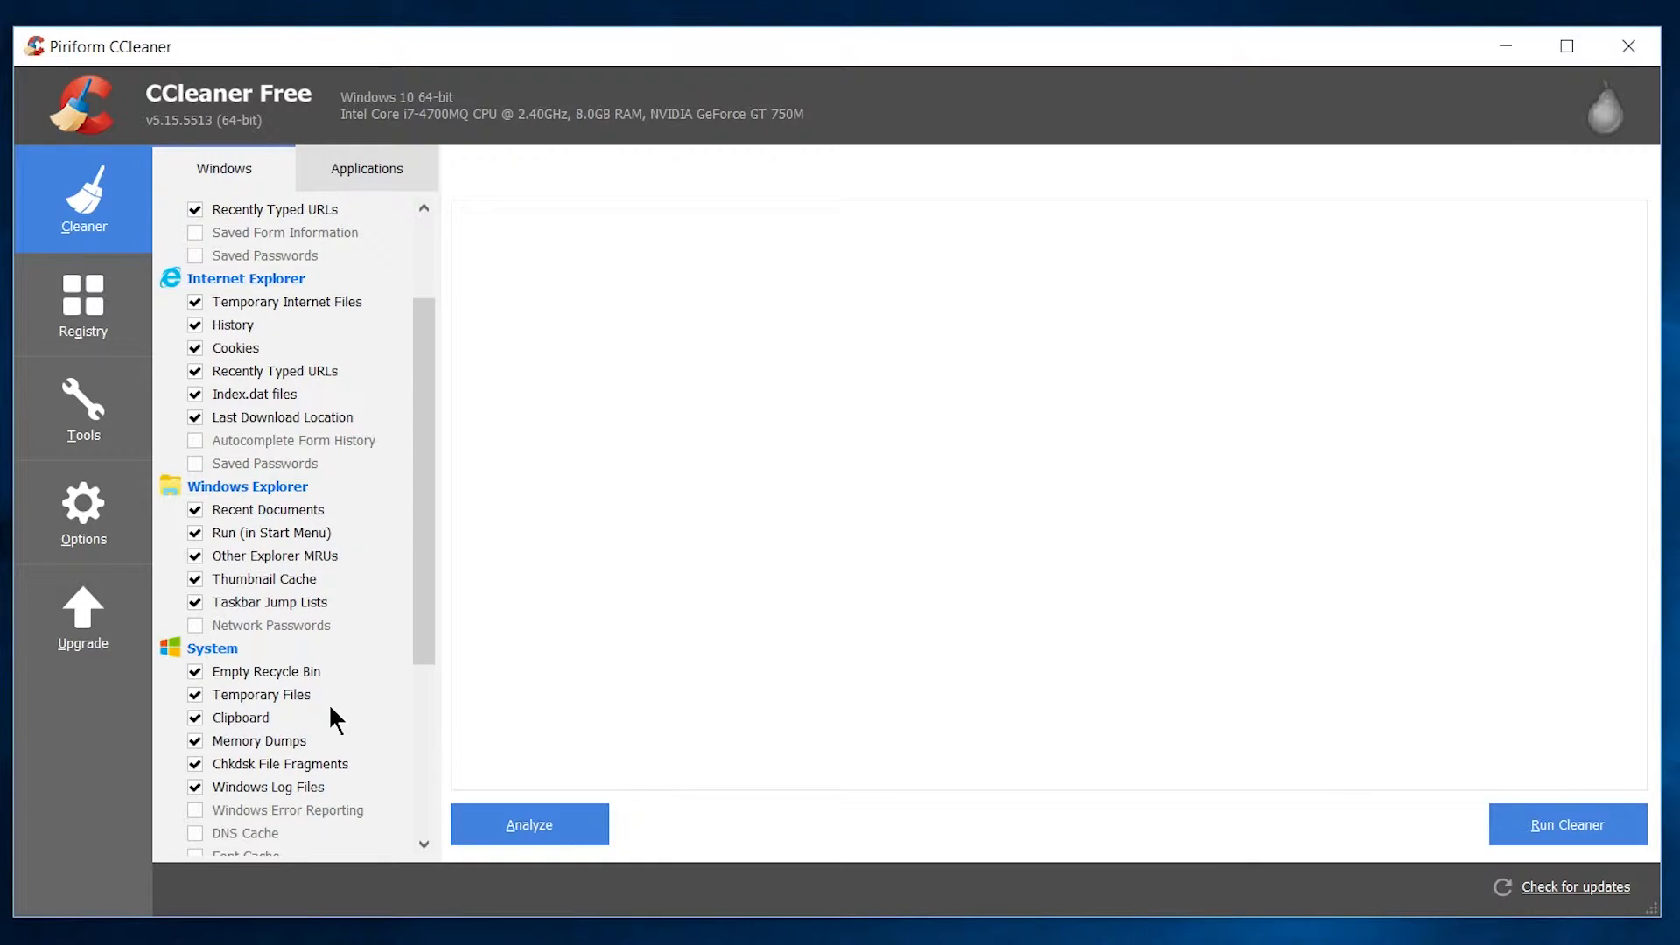
pyautogui.scroll(-1, 330, 708)
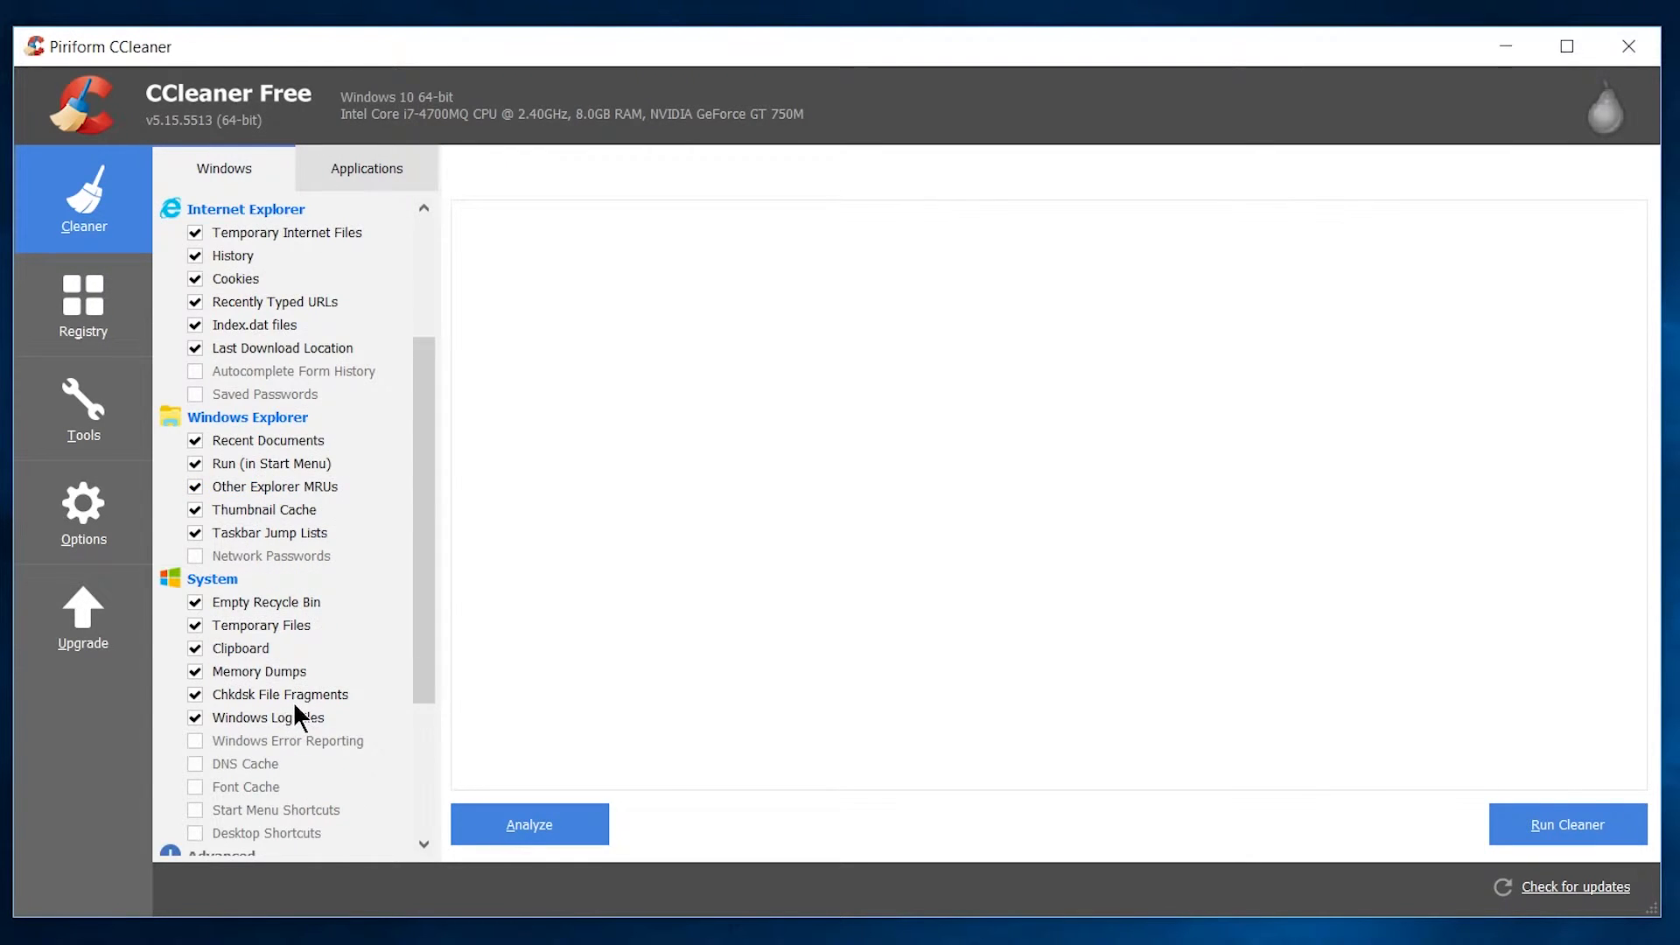
pyautogui.scroll(3, 296, 699)
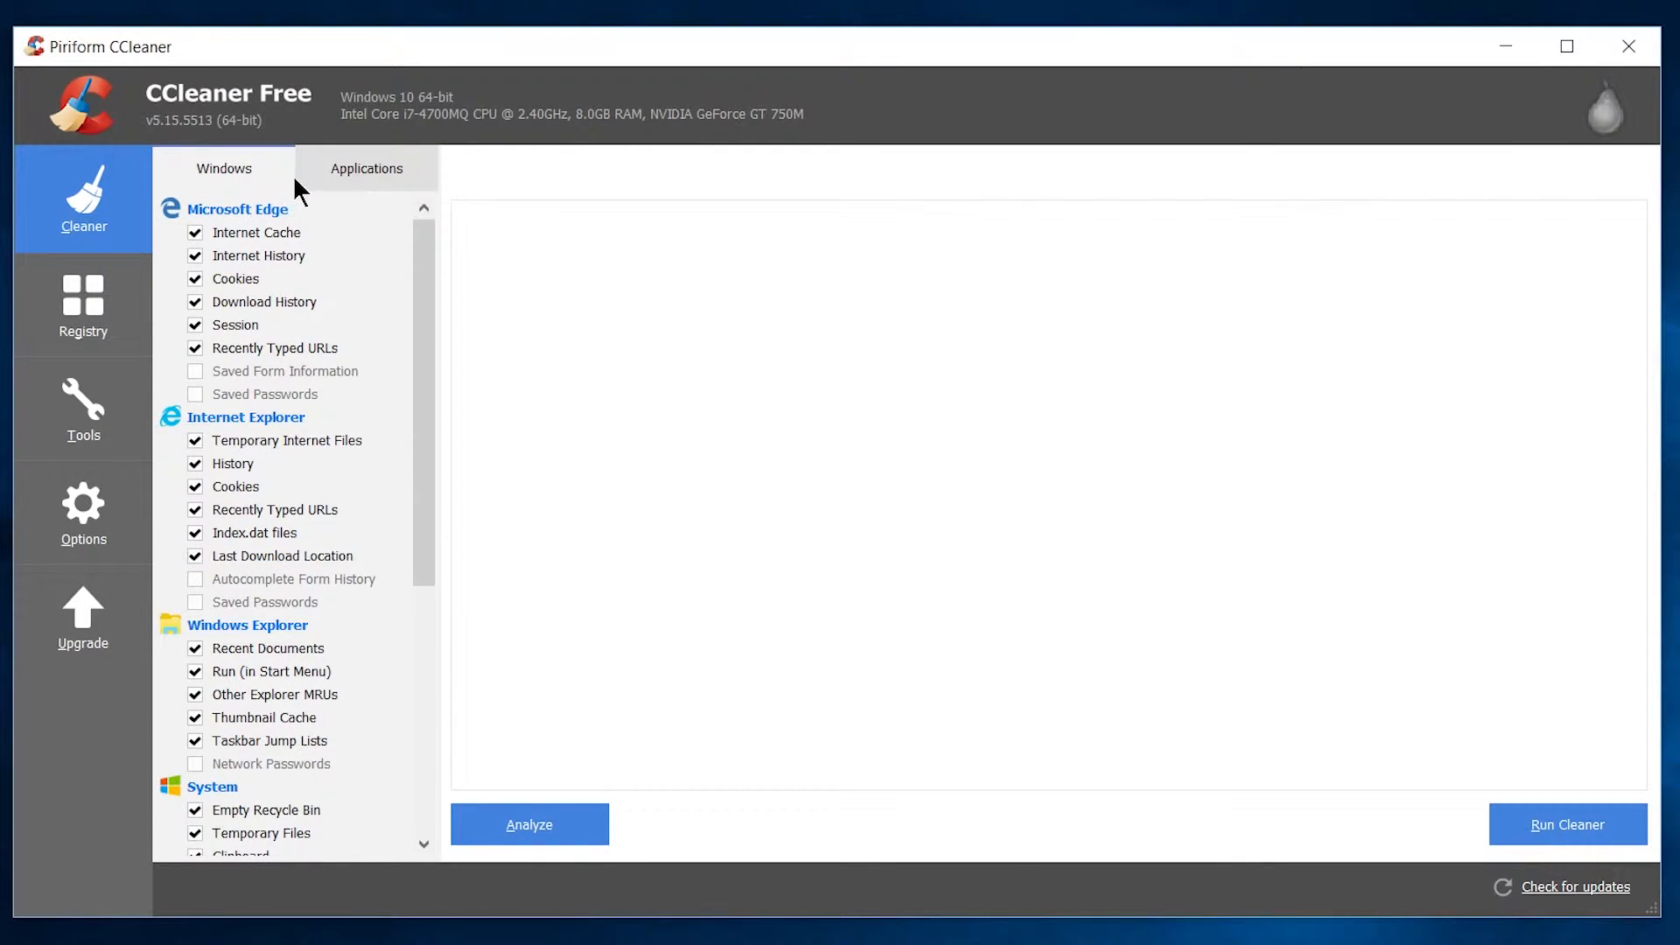
pyautogui.scroll(-4, 296, 263)
pyautogui.scroll(-2, 320, 525)
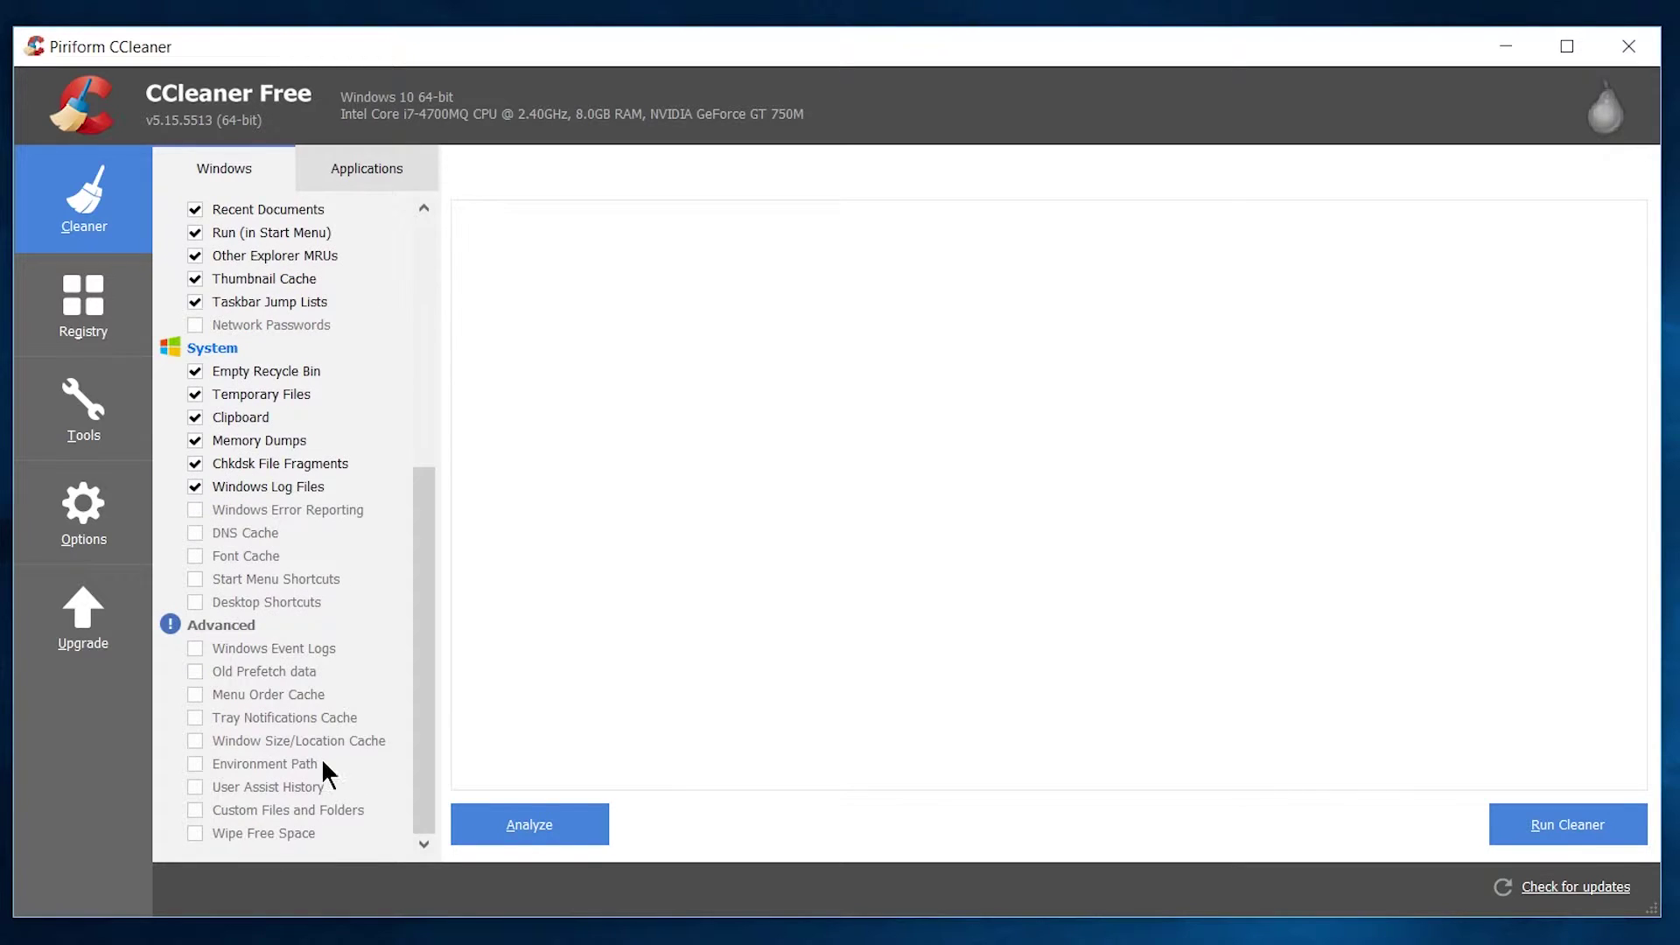
# Step: Review the Windows and Applications cleaning checklists without changing any options
pyautogui.click(371, 171)
pyautogui.scroll(-7, 325, 416)
pyautogui.scroll(-4, 324, 413)
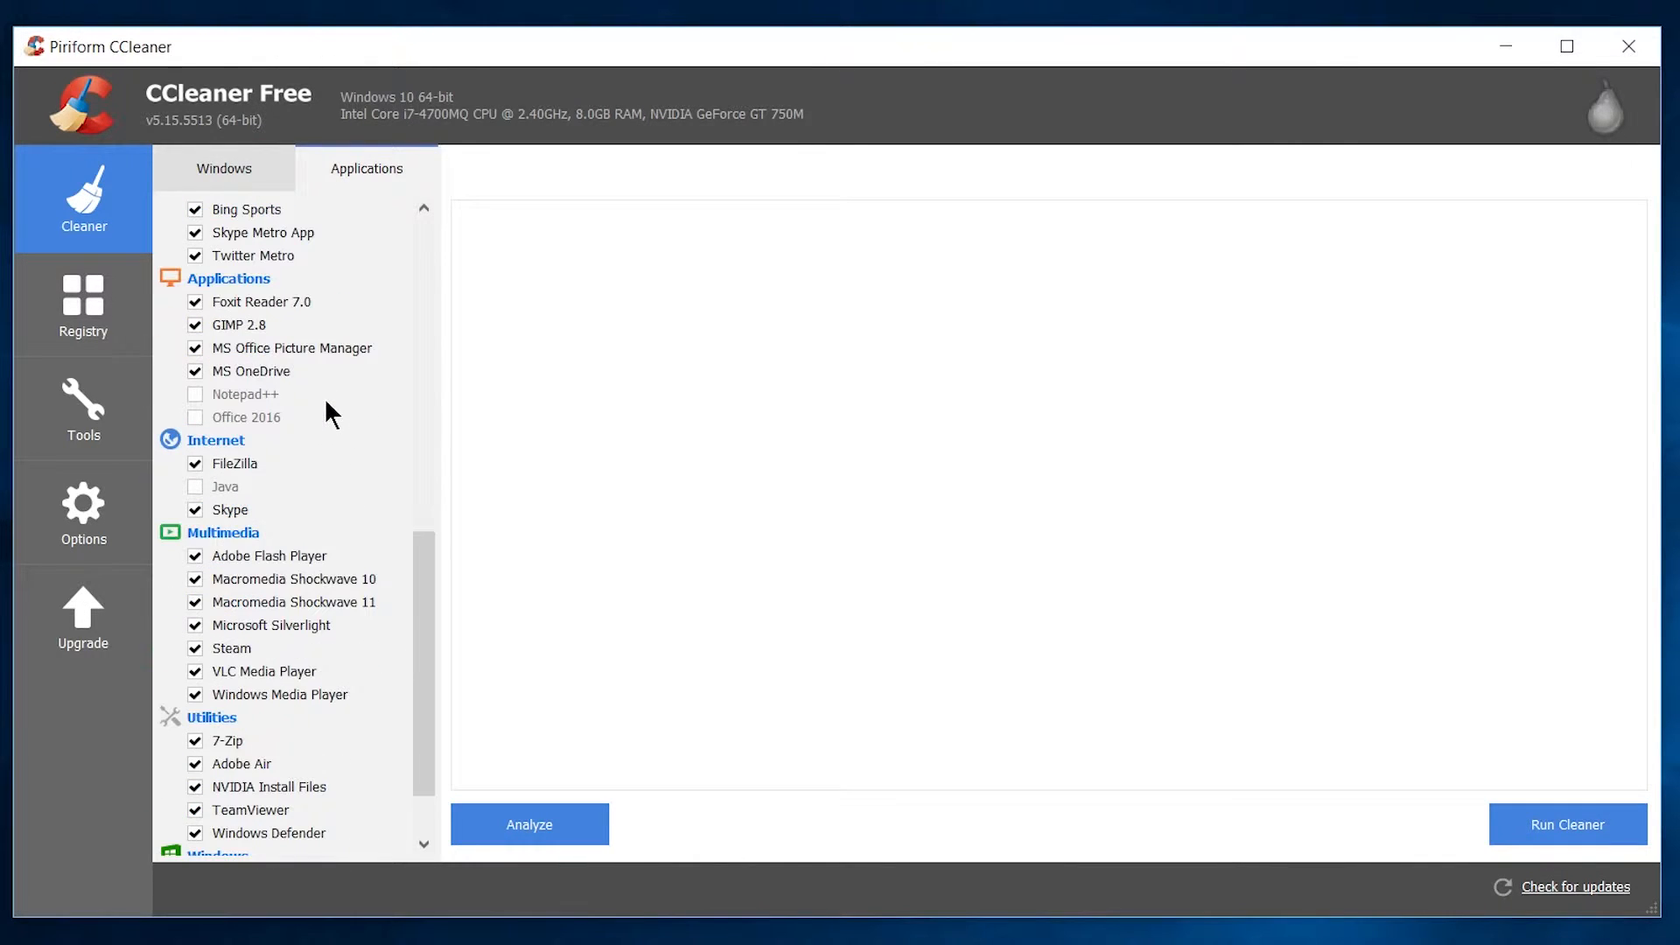
pyautogui.click(233, 172)
pyautogui.scroll(4, 417, 371)
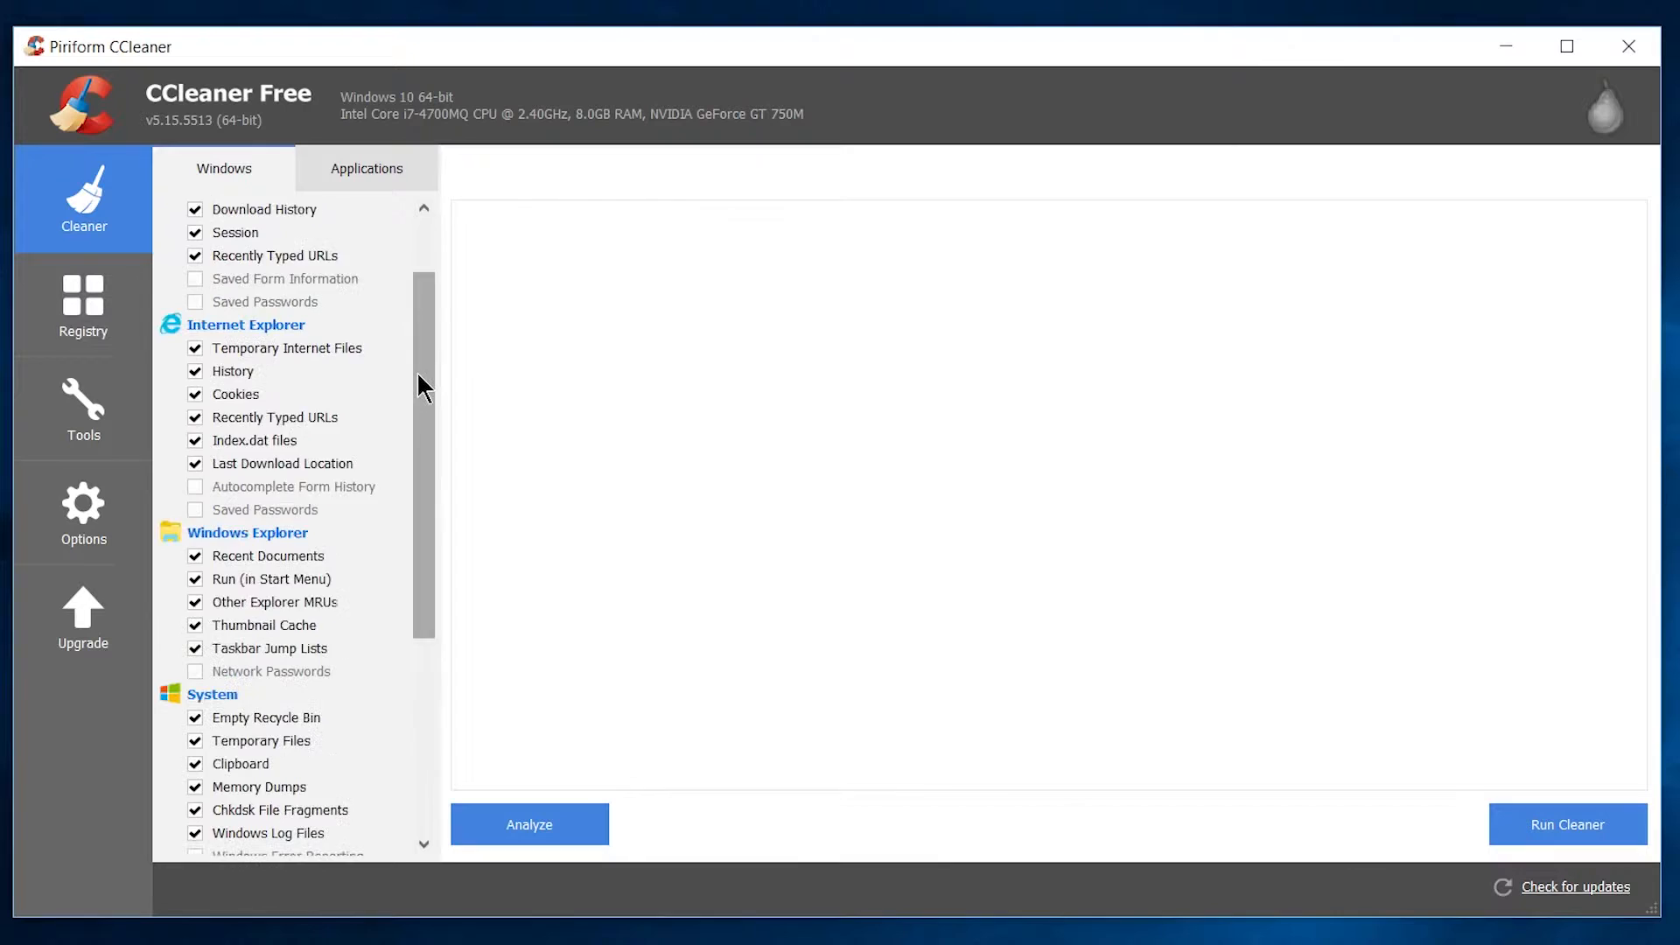
pyautogui.scroll(1, 419, 373)
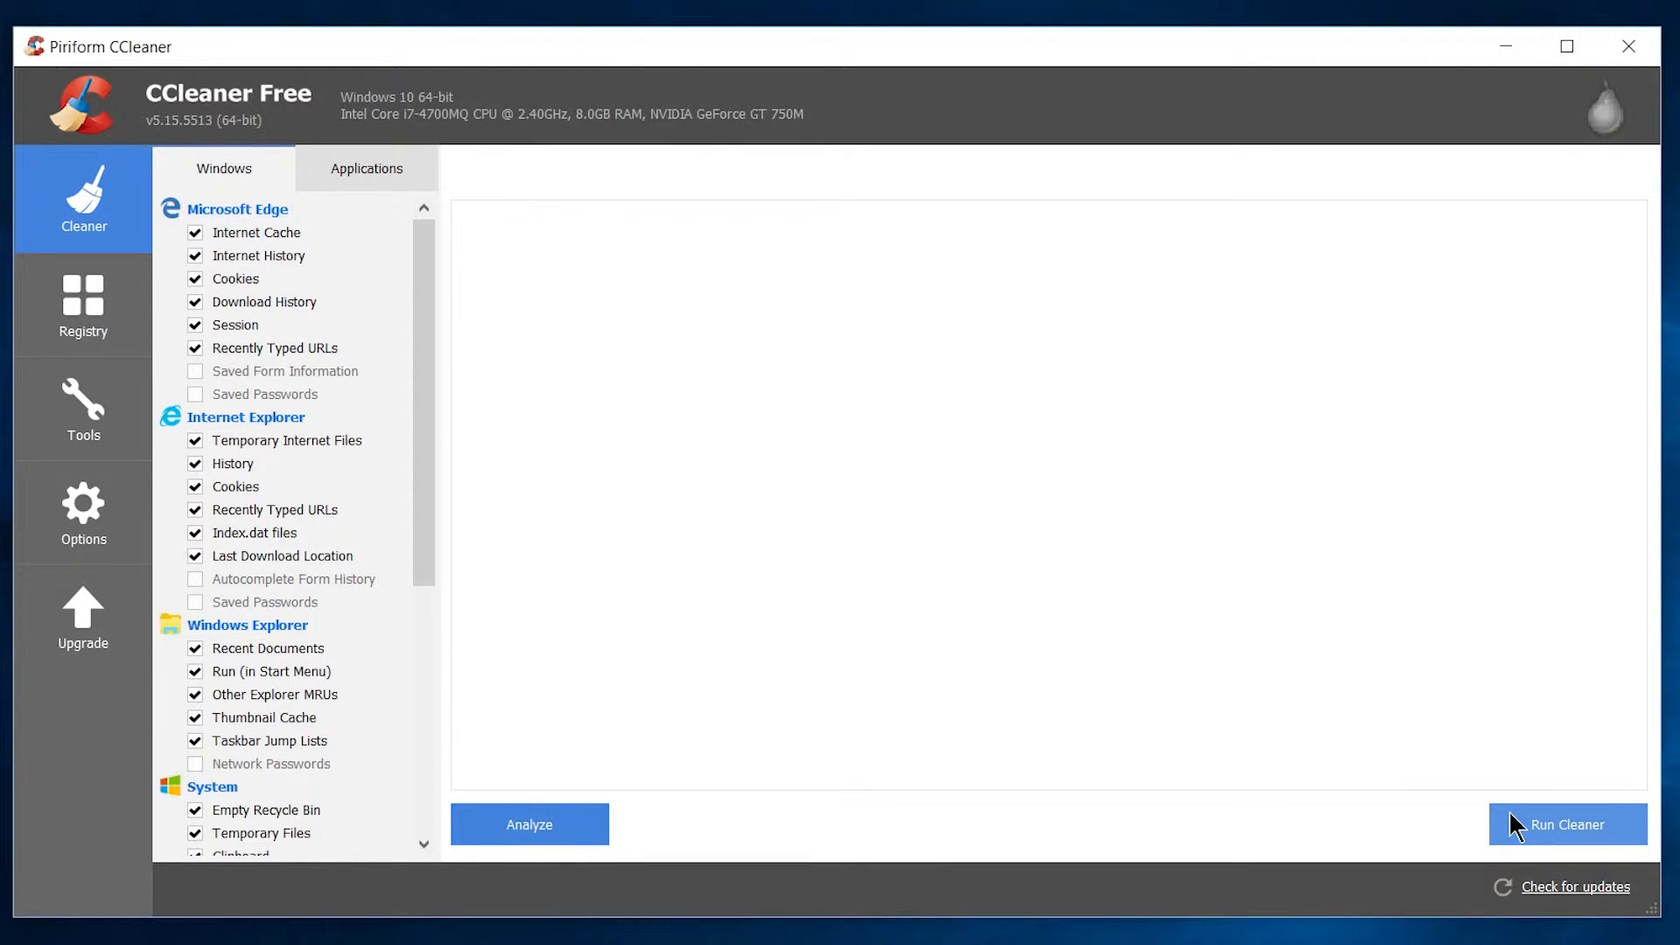
pyautogui.scroll(-6, 338, 469)
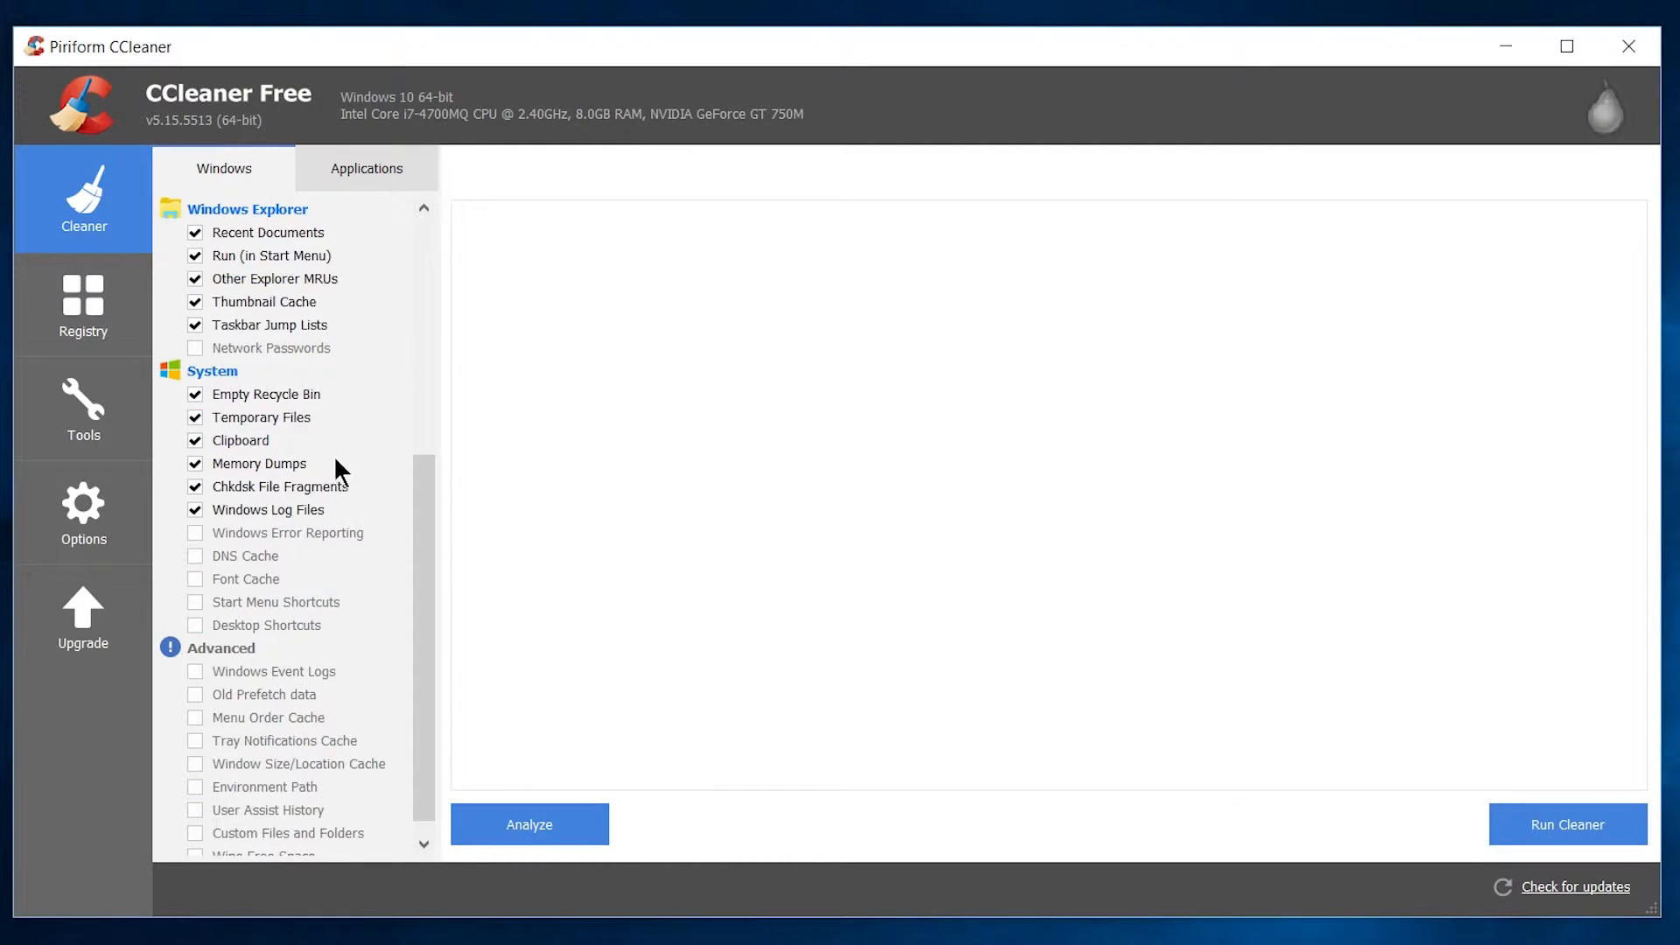
pyautogui.scroll(4, 337, 469)
pyautogui.click(371, 171)
pyautogui.scroll(-1, 406, 369)
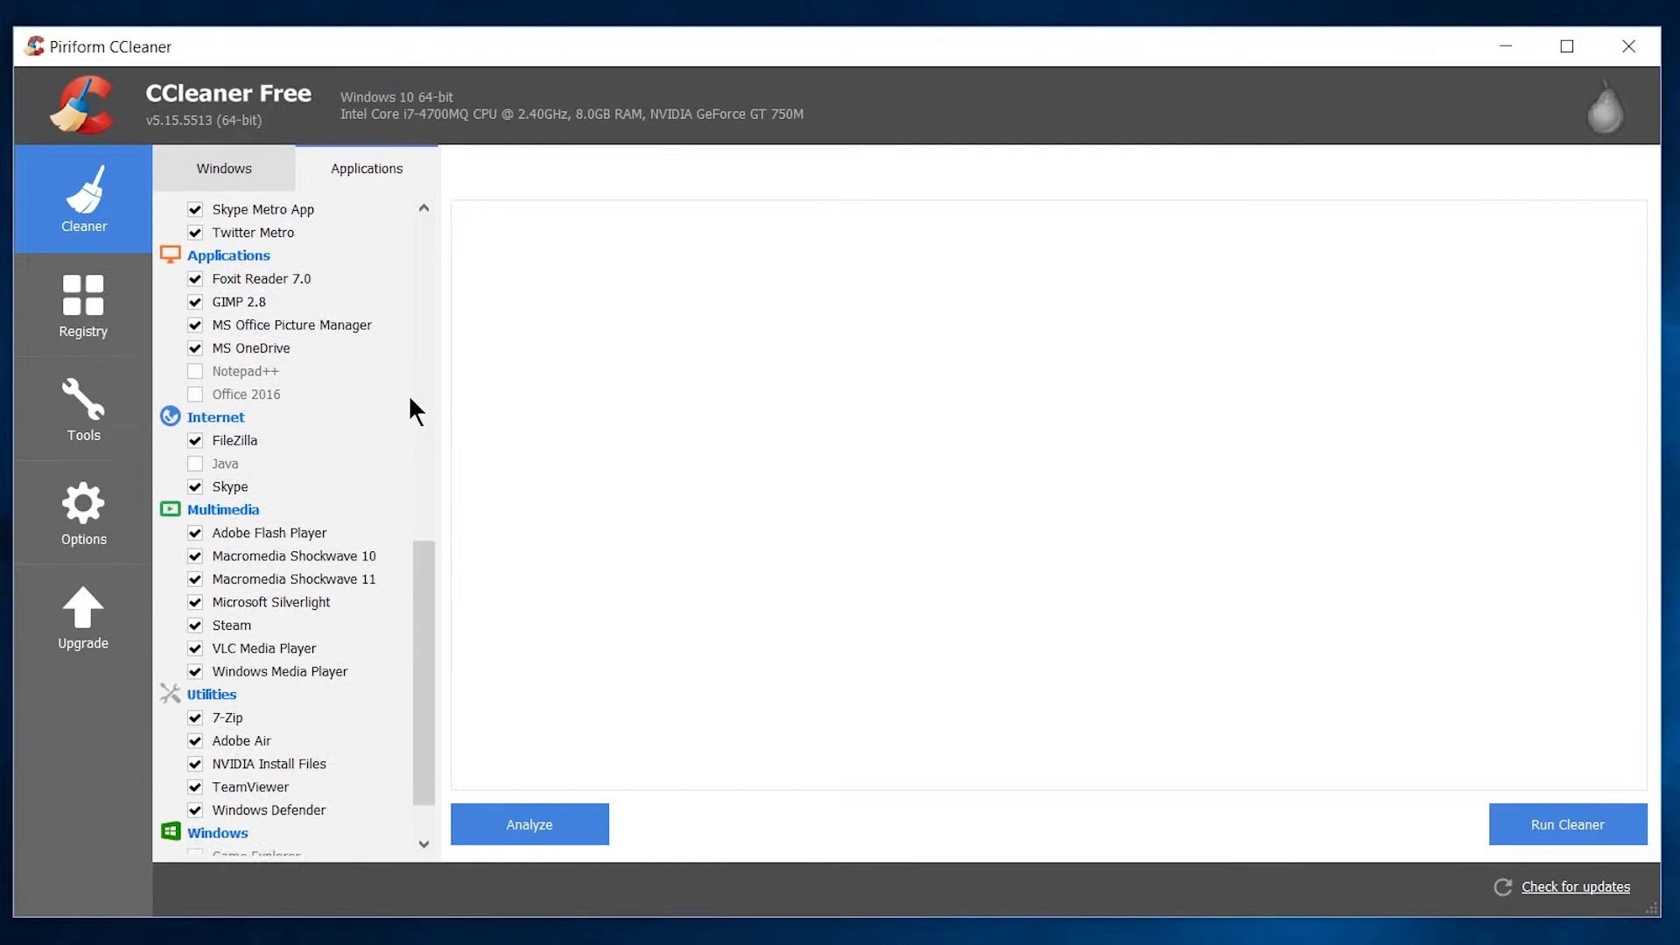
pyautogui.moveTo(423, 682)
pyautogui.mouseDown()
pyautogui.moveTo(424, 489)
pyautogui.moveTo(218, 175)
pyautogui.mouseUp()
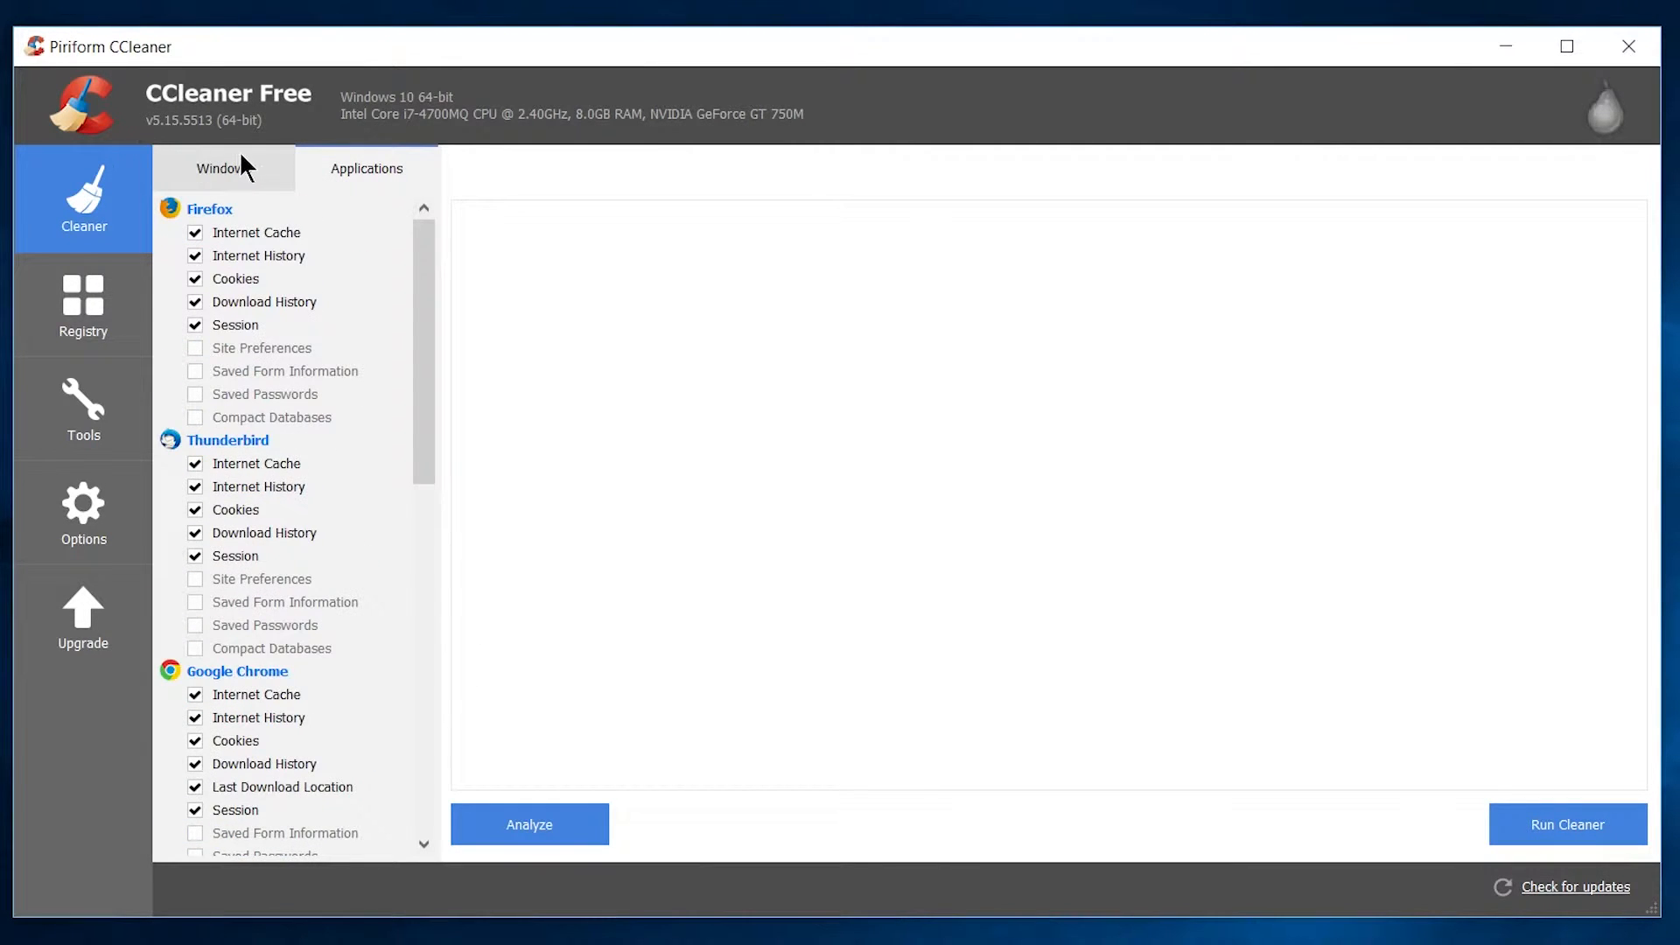
pyautogui.click(240, 161)
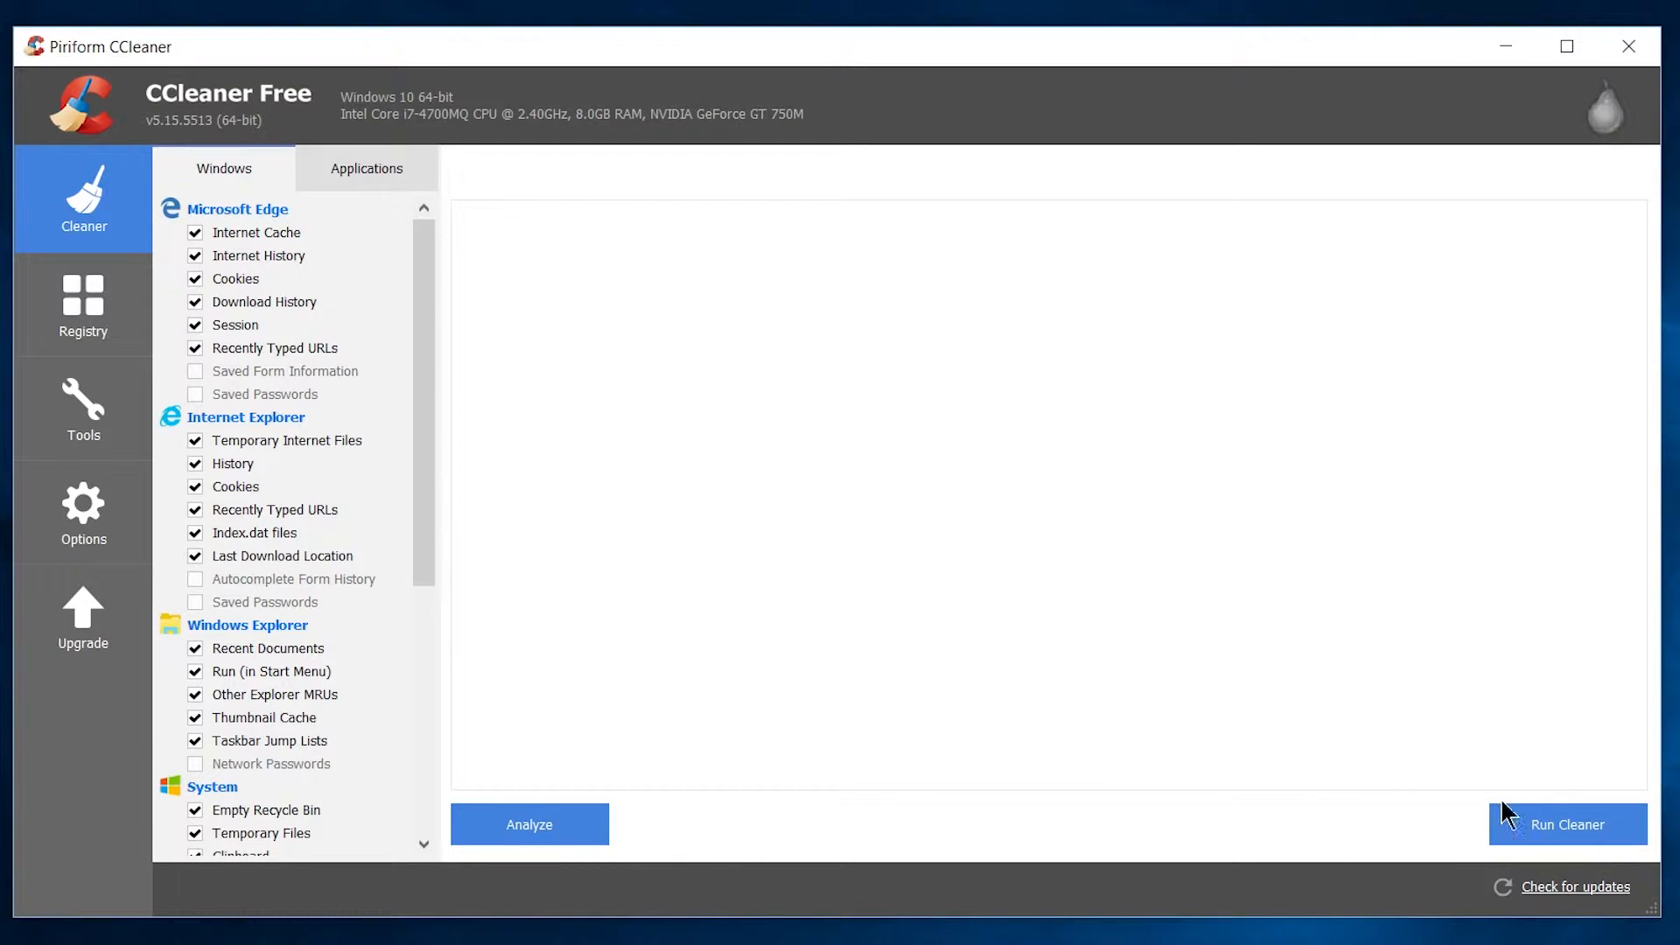
# Step: Analyze the system for junk, allowing Google Chrome to be closed, finding about 355 MB
pyautogui.click(587, 834)
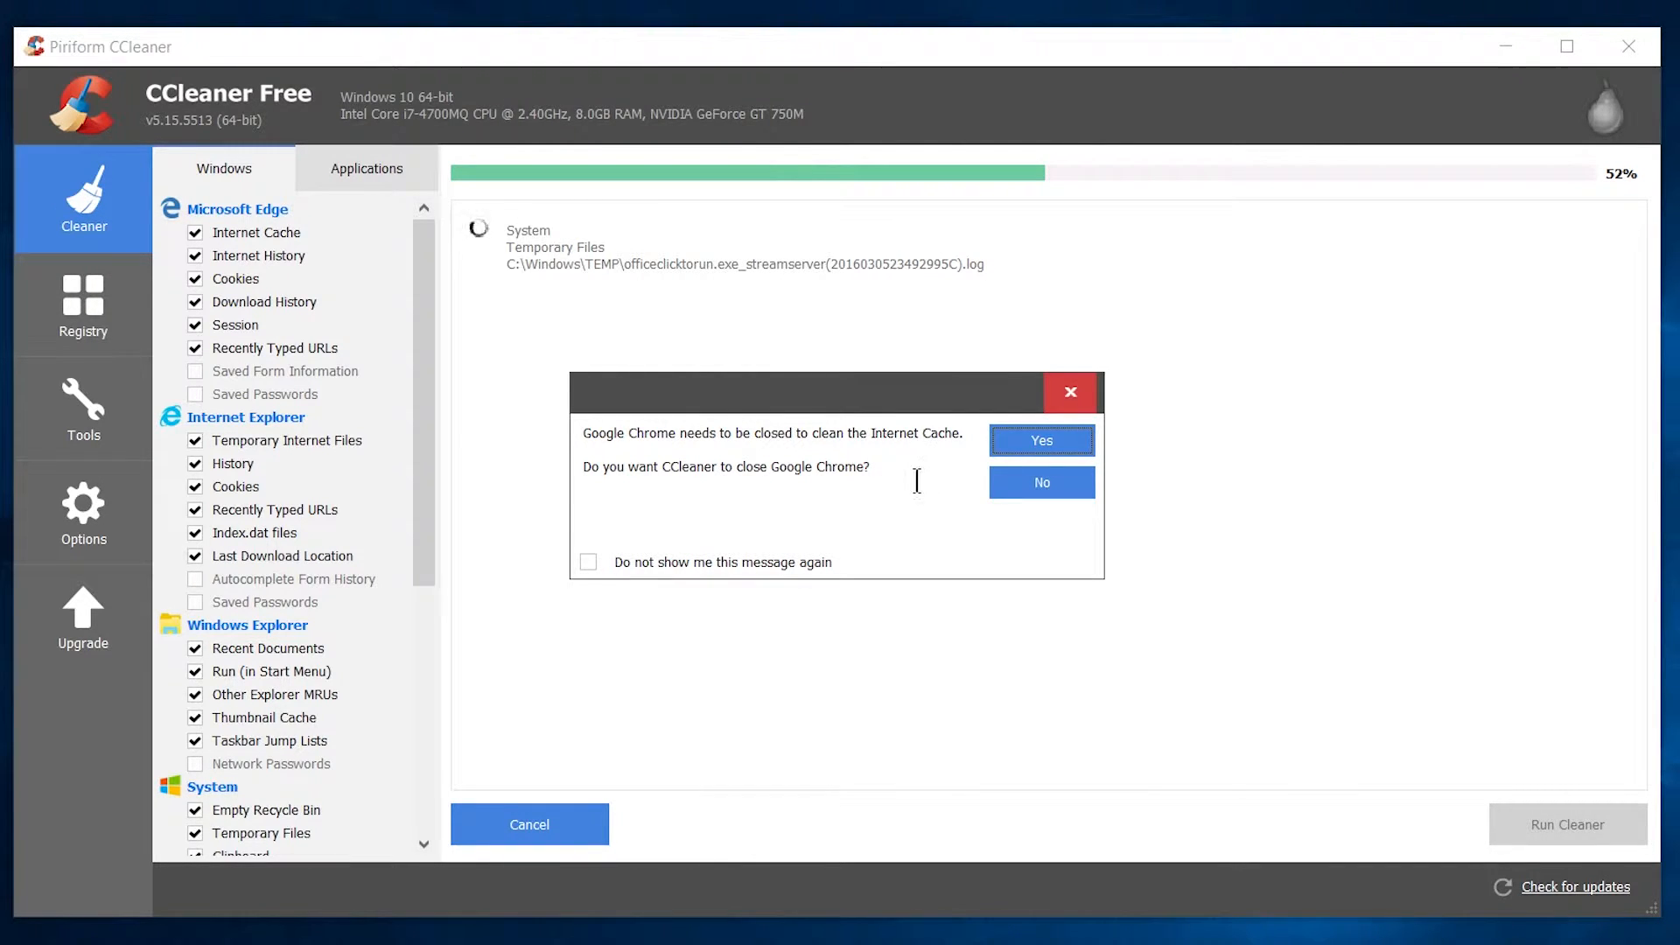
pyautogui.click(1022, 437)
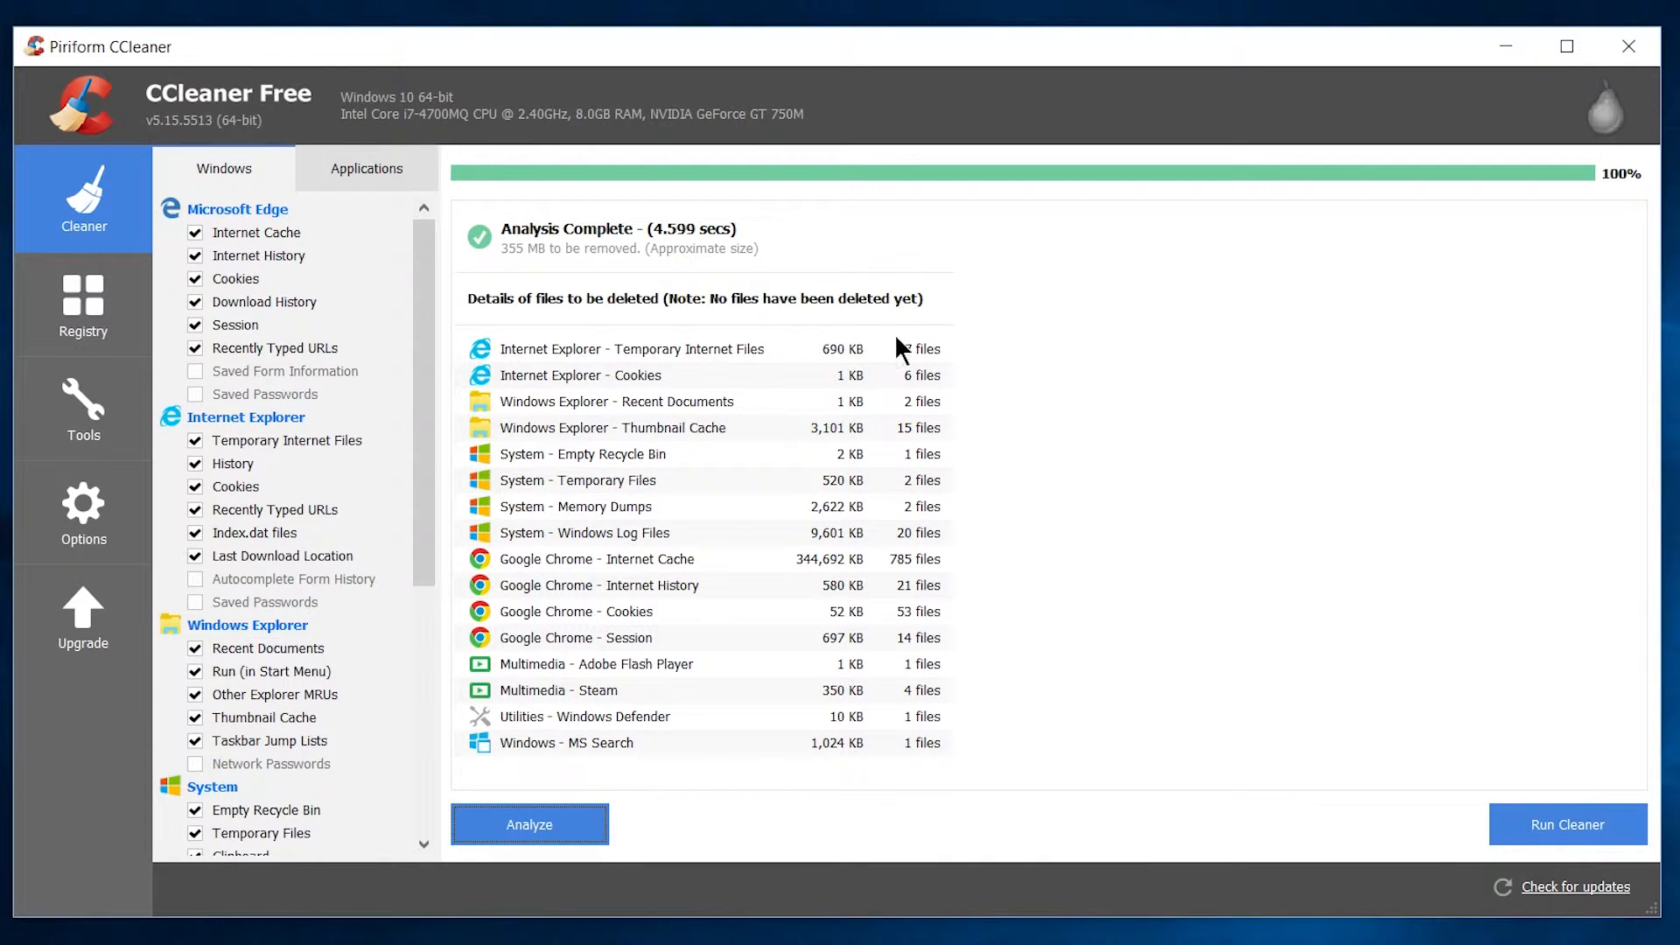
# Step: Run the cleaner to remove 357 MB of junk, then go to the registry cleaner
pyautogui.click(1517, 828)
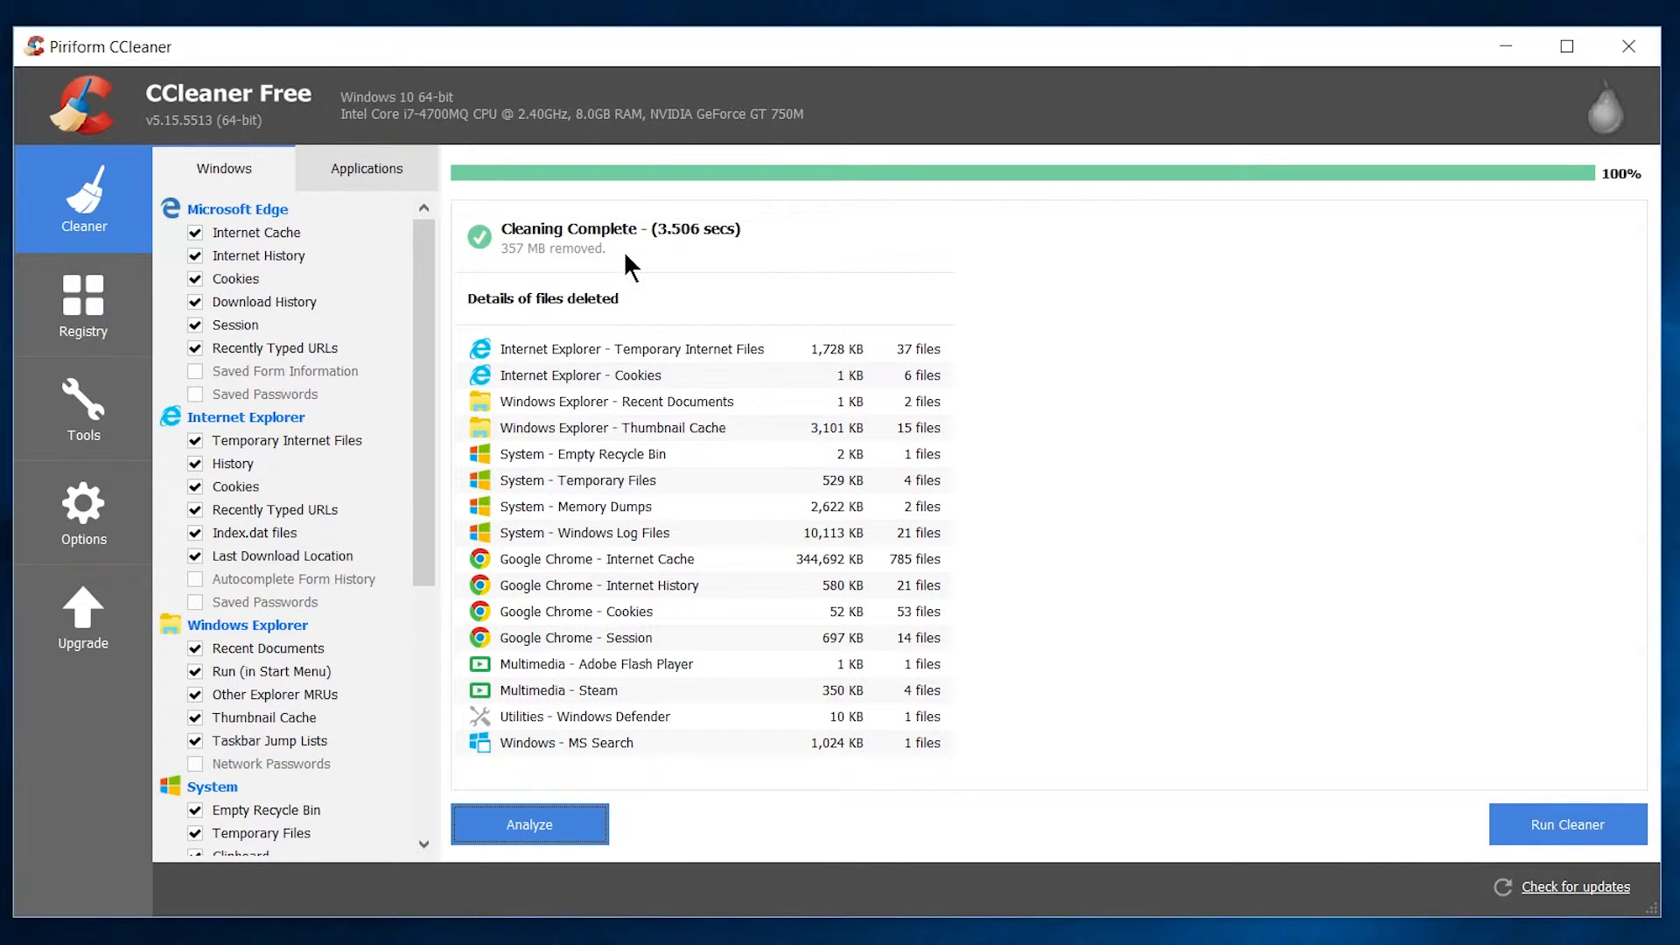
pyautogui.click(75, 304)
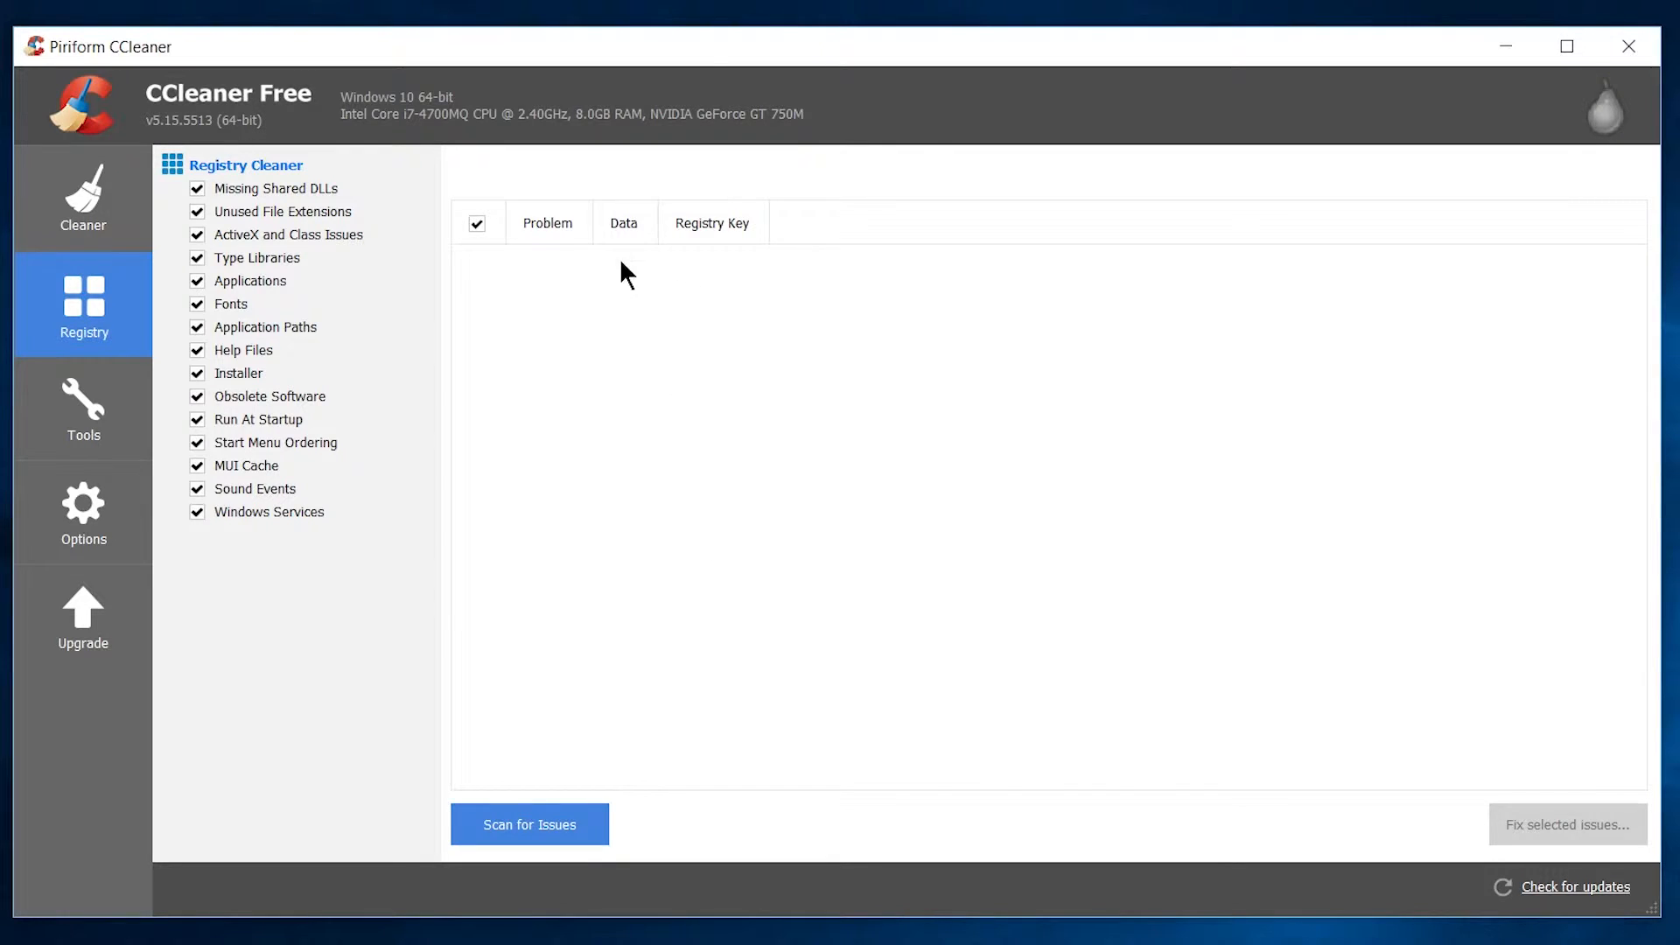
# Step: Scan the registry for issues
pyautogui.click(583, 824)
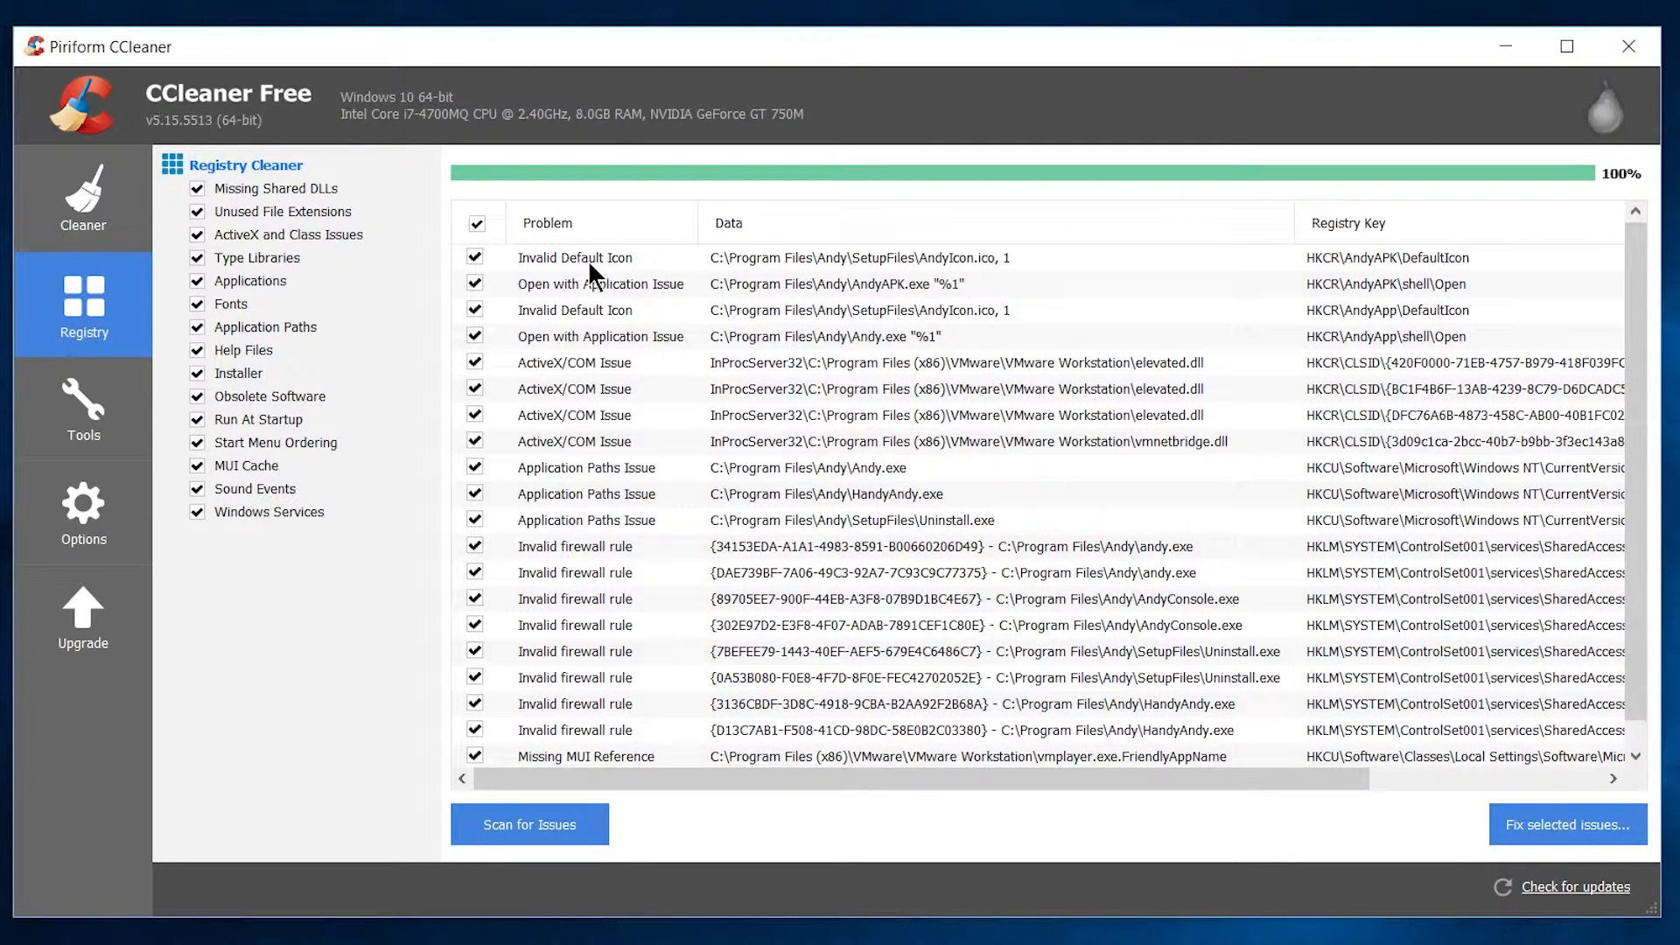
# Step: Inspect result rows such as Invalid Default Icon and the AndyAPK/Andy.exe Open with Application issues
pyautogui.click(849, 256)
pyautogui.click(787, 277)
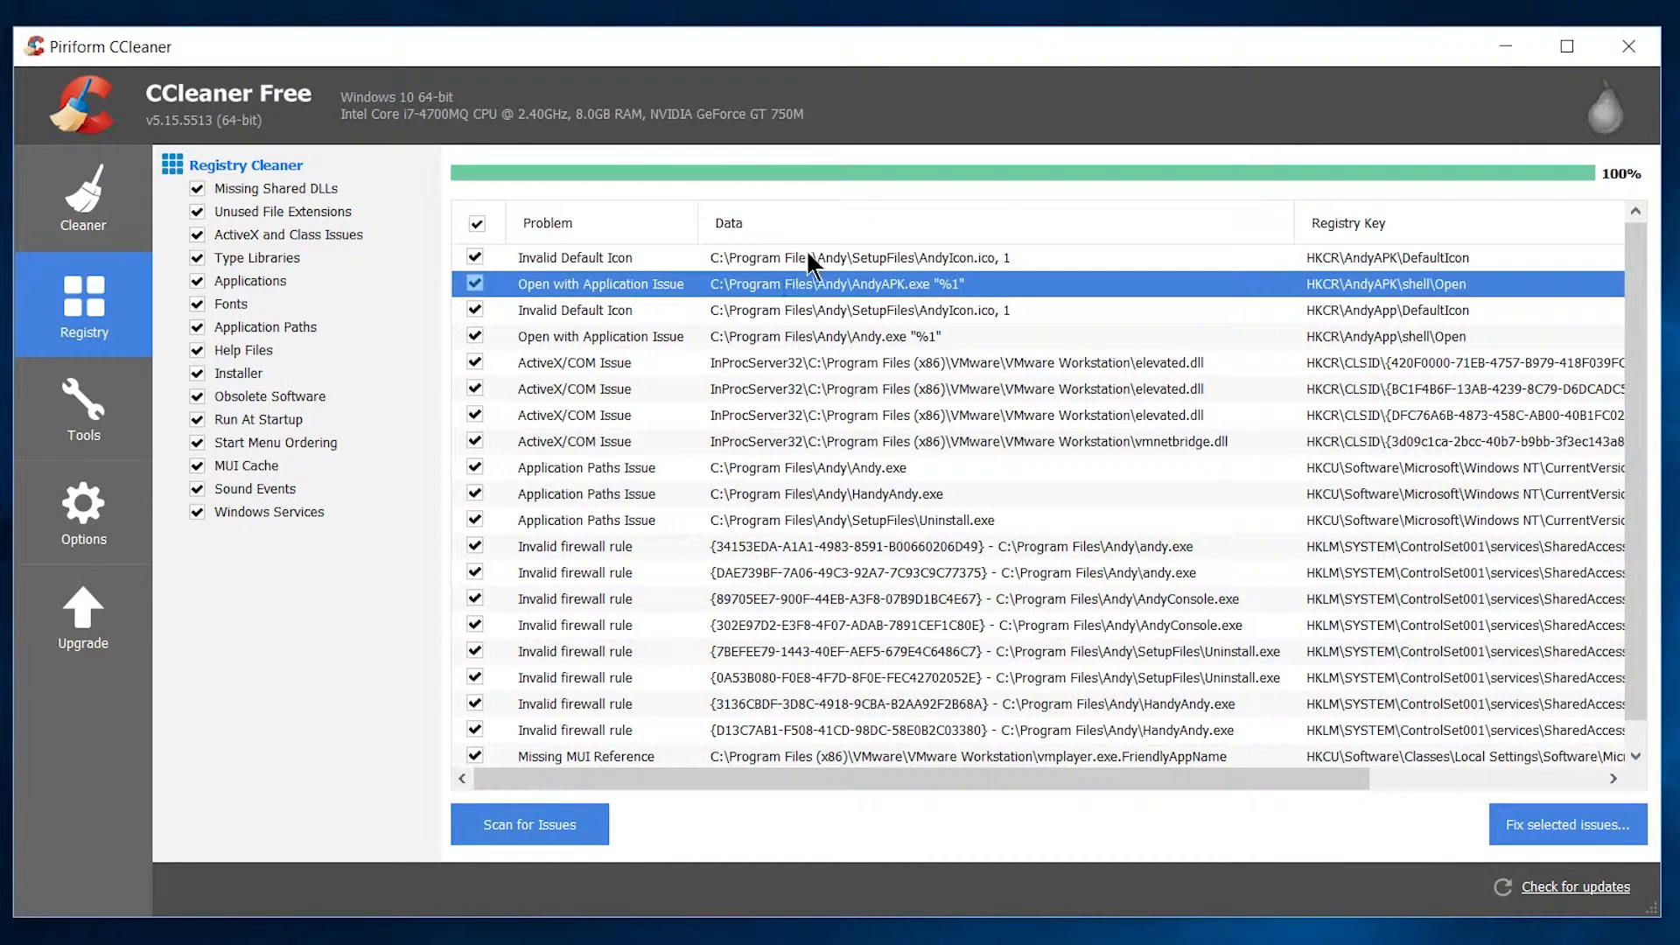
pyautogui.click(808, 261)
pyautogui.click(830, 282)
pyautogui.click(925, 303)
pyautogui.click(947, 255)
pyautogui.click(951, 257)
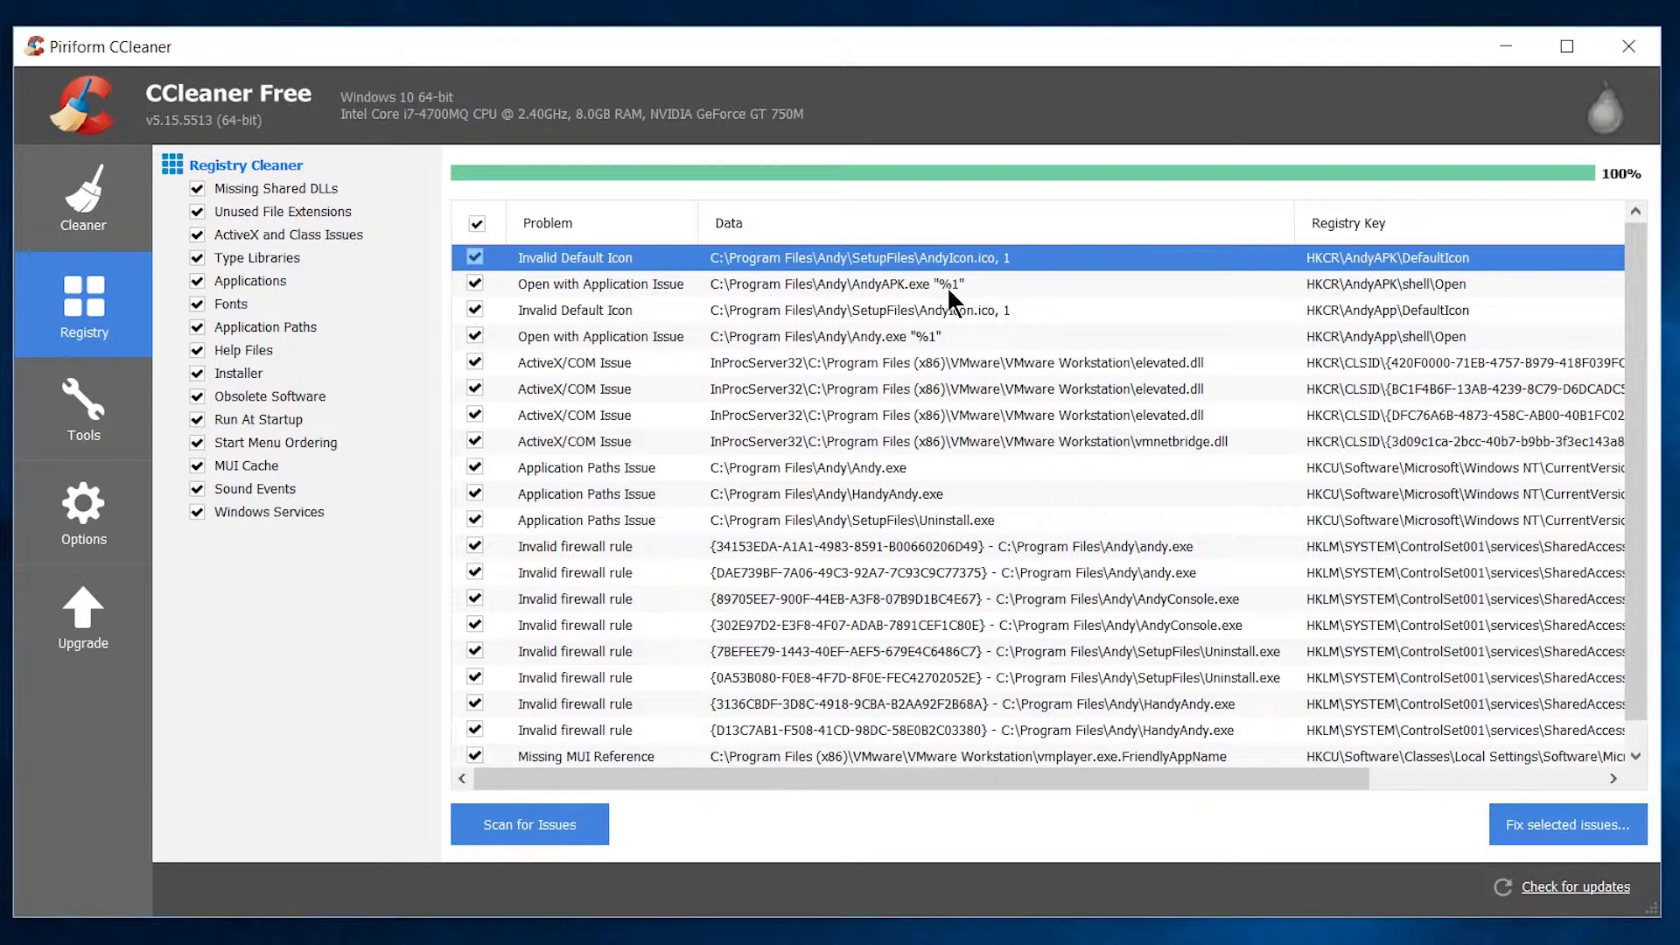
pyautogui.click(947, 287)
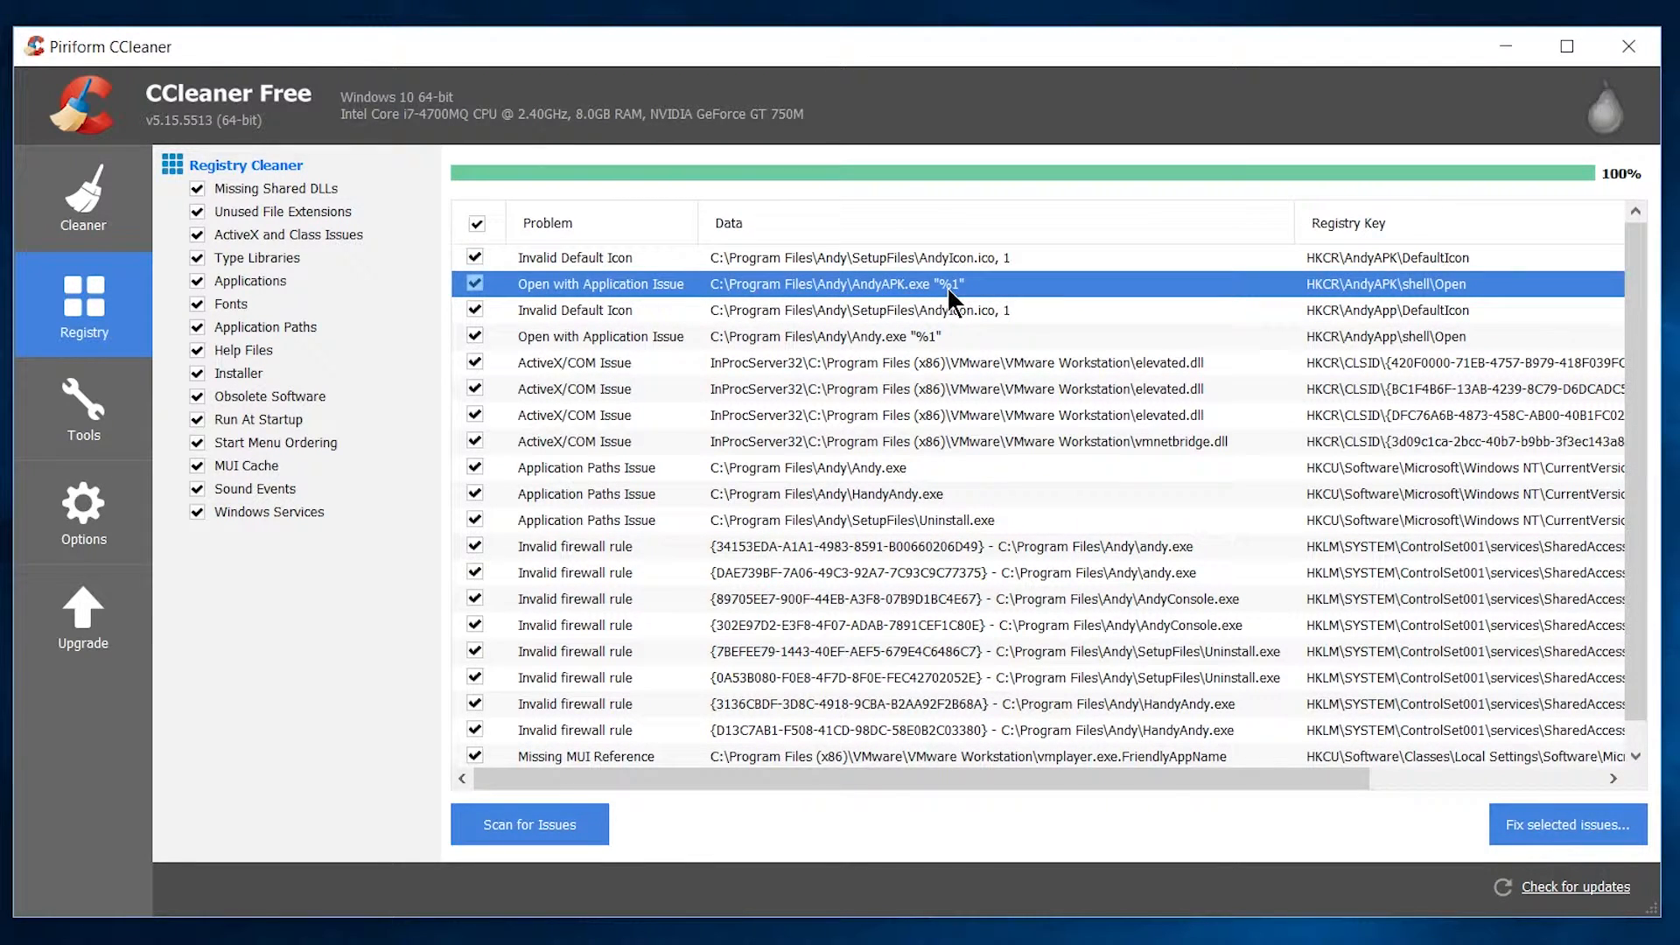
pyautogui.click(899, 337)
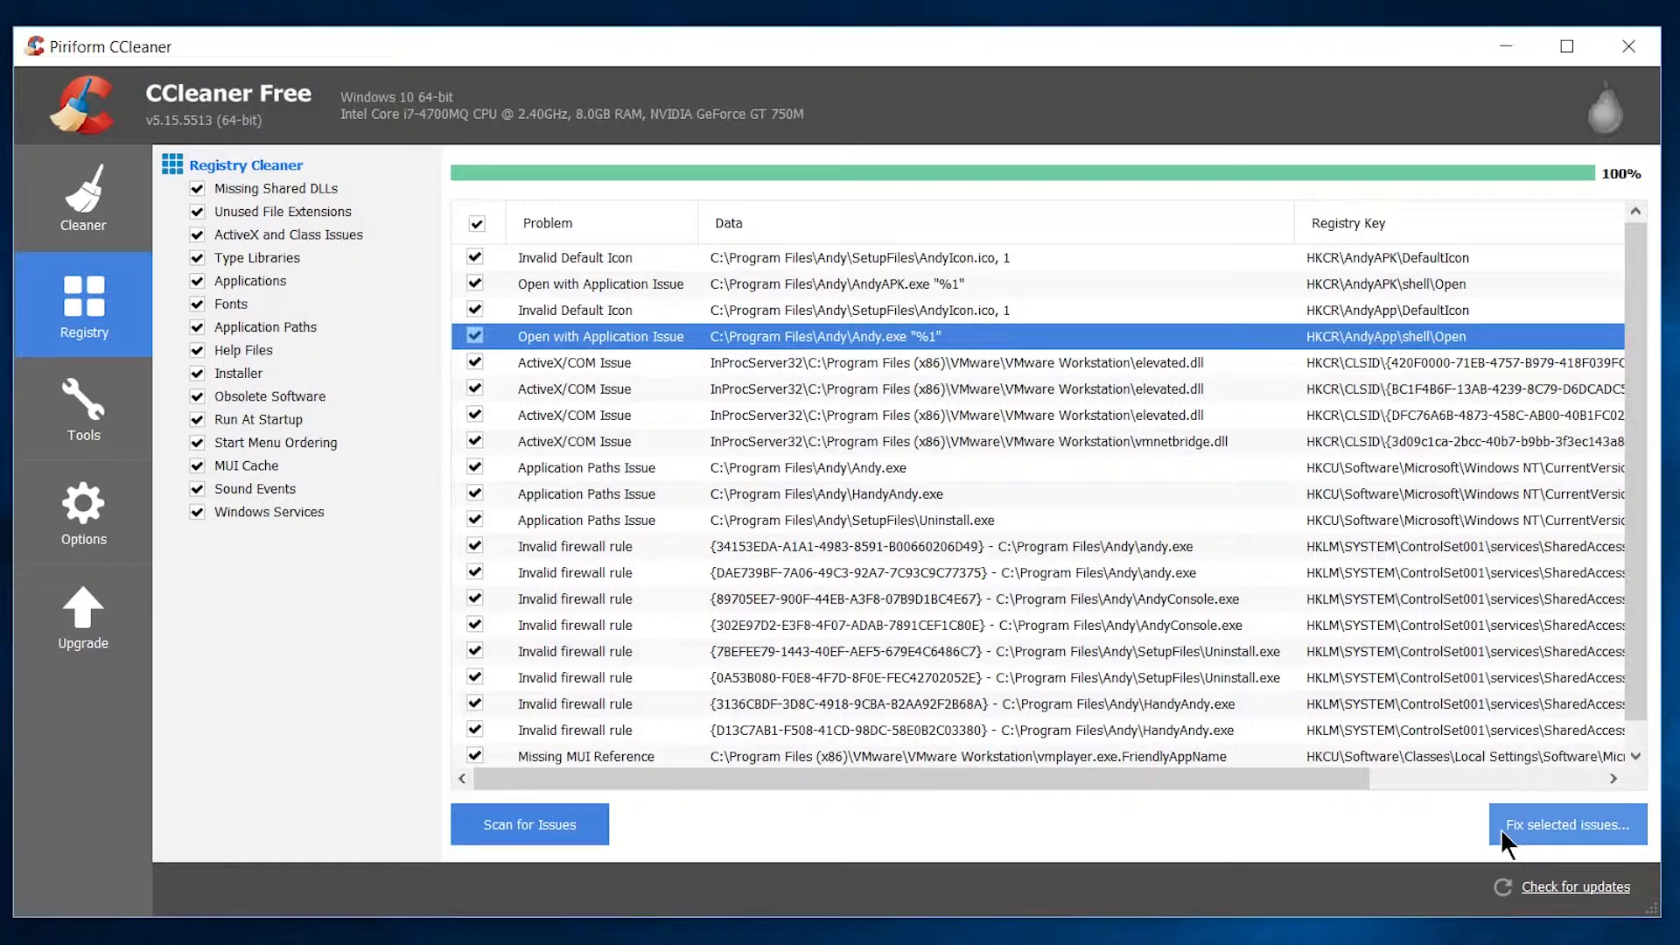
pyautogui.scroll(-1, 1376, 691)
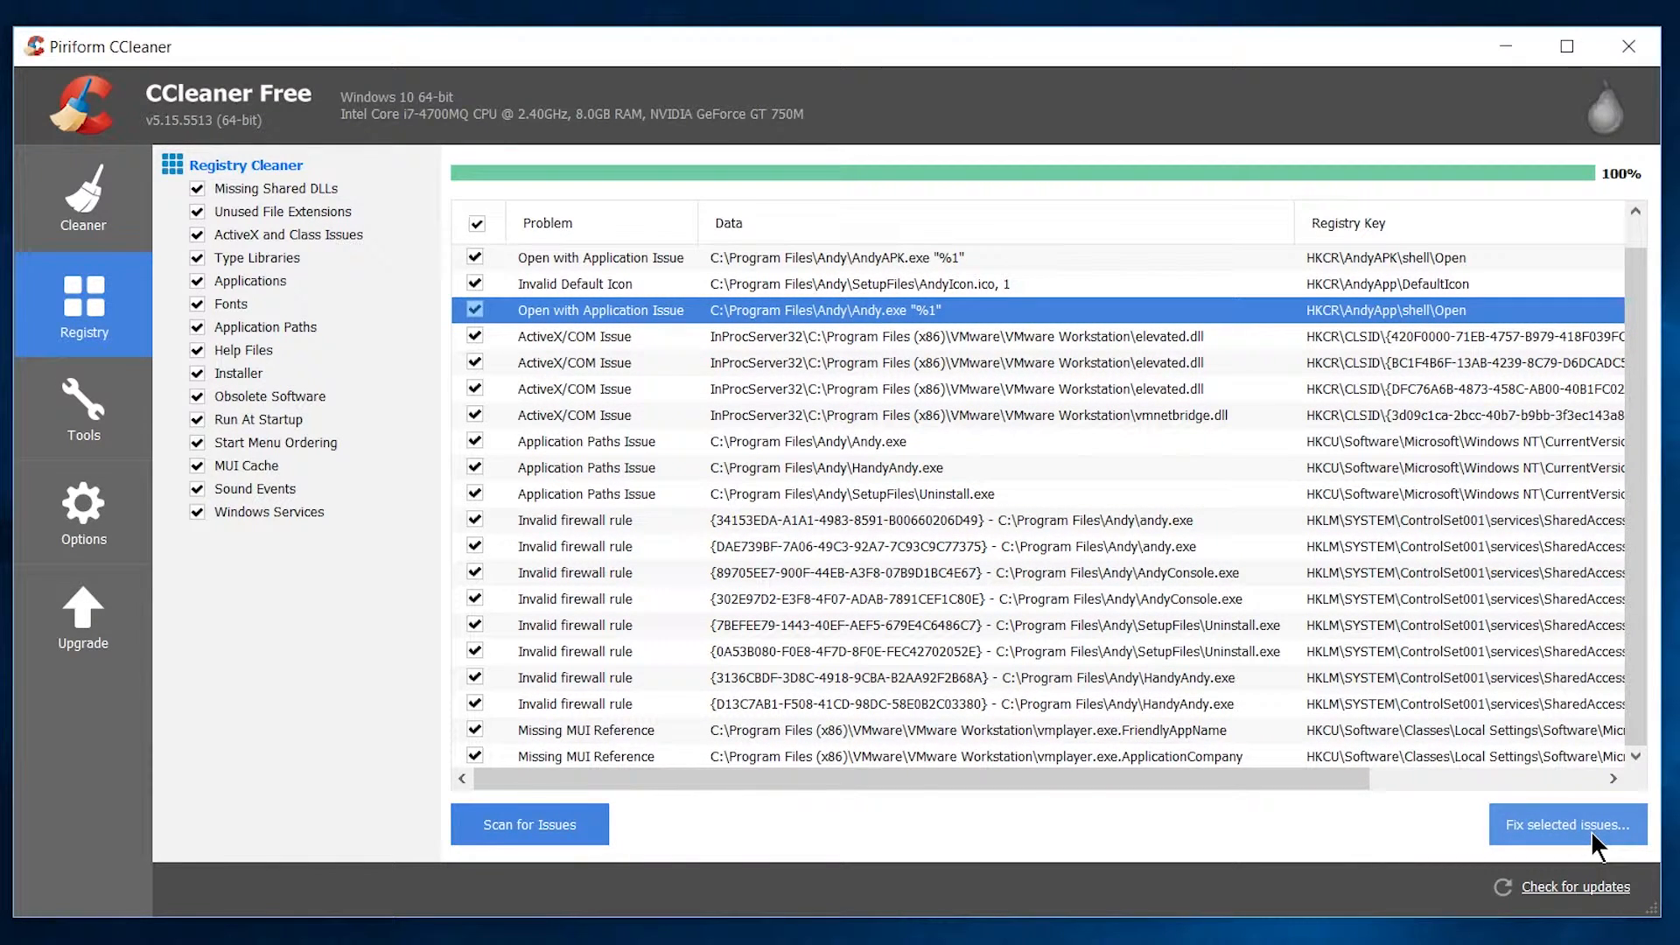
pyautogui.scroll(1, 944, 357)
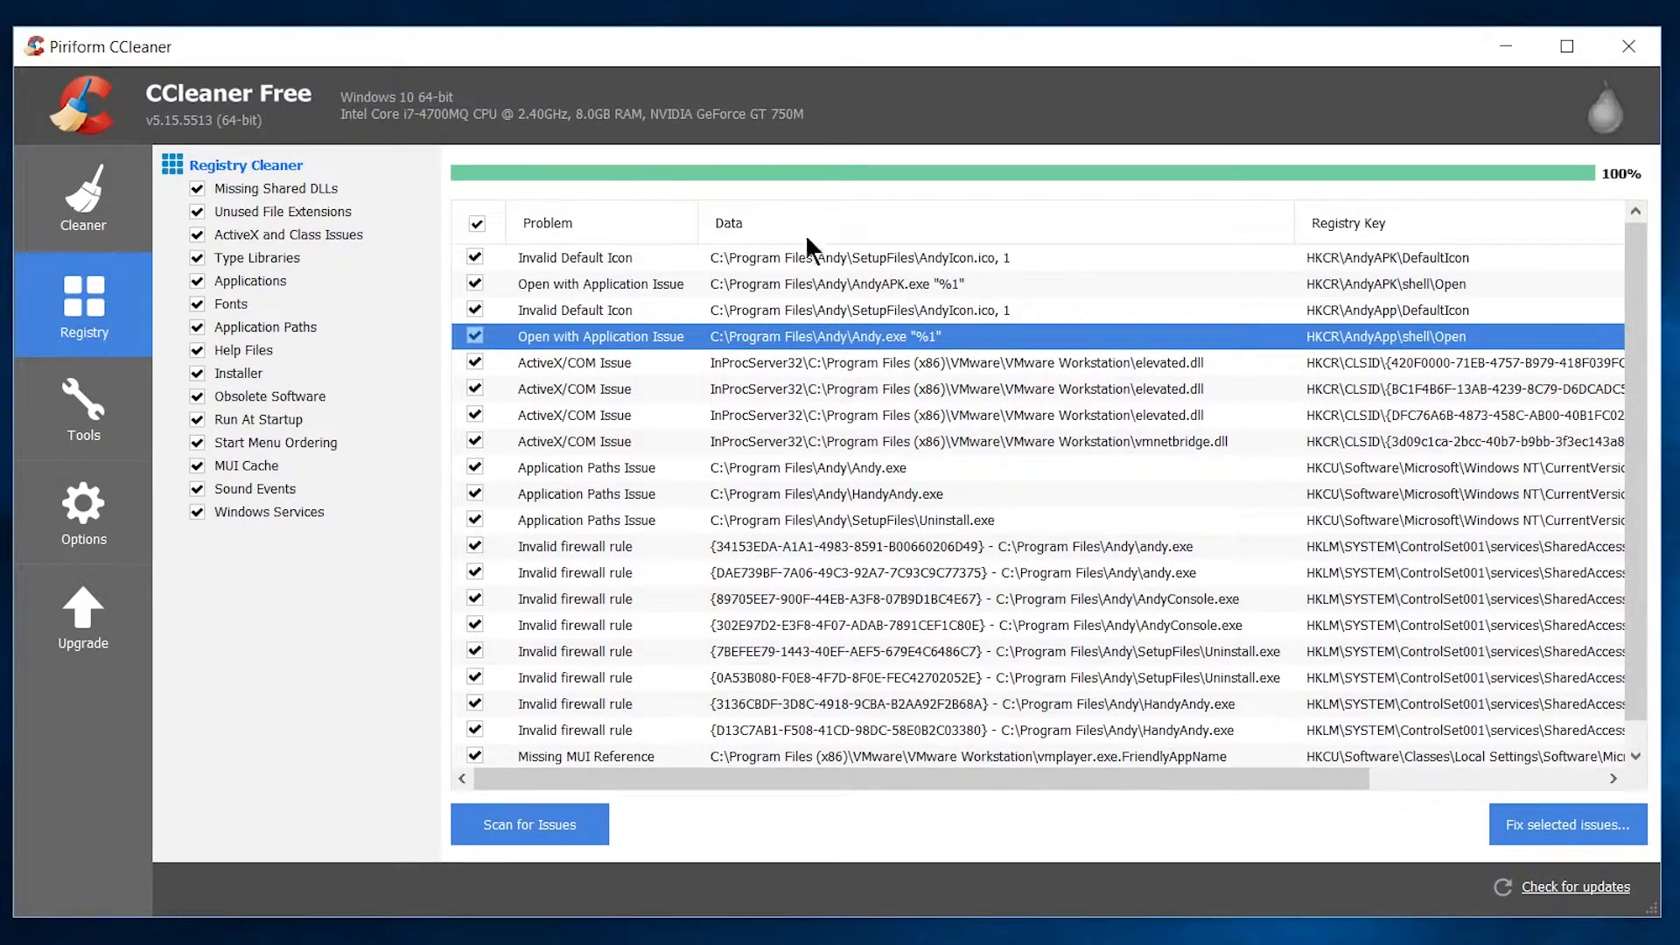
pyautogui.scroll(-1, 1392, 784)
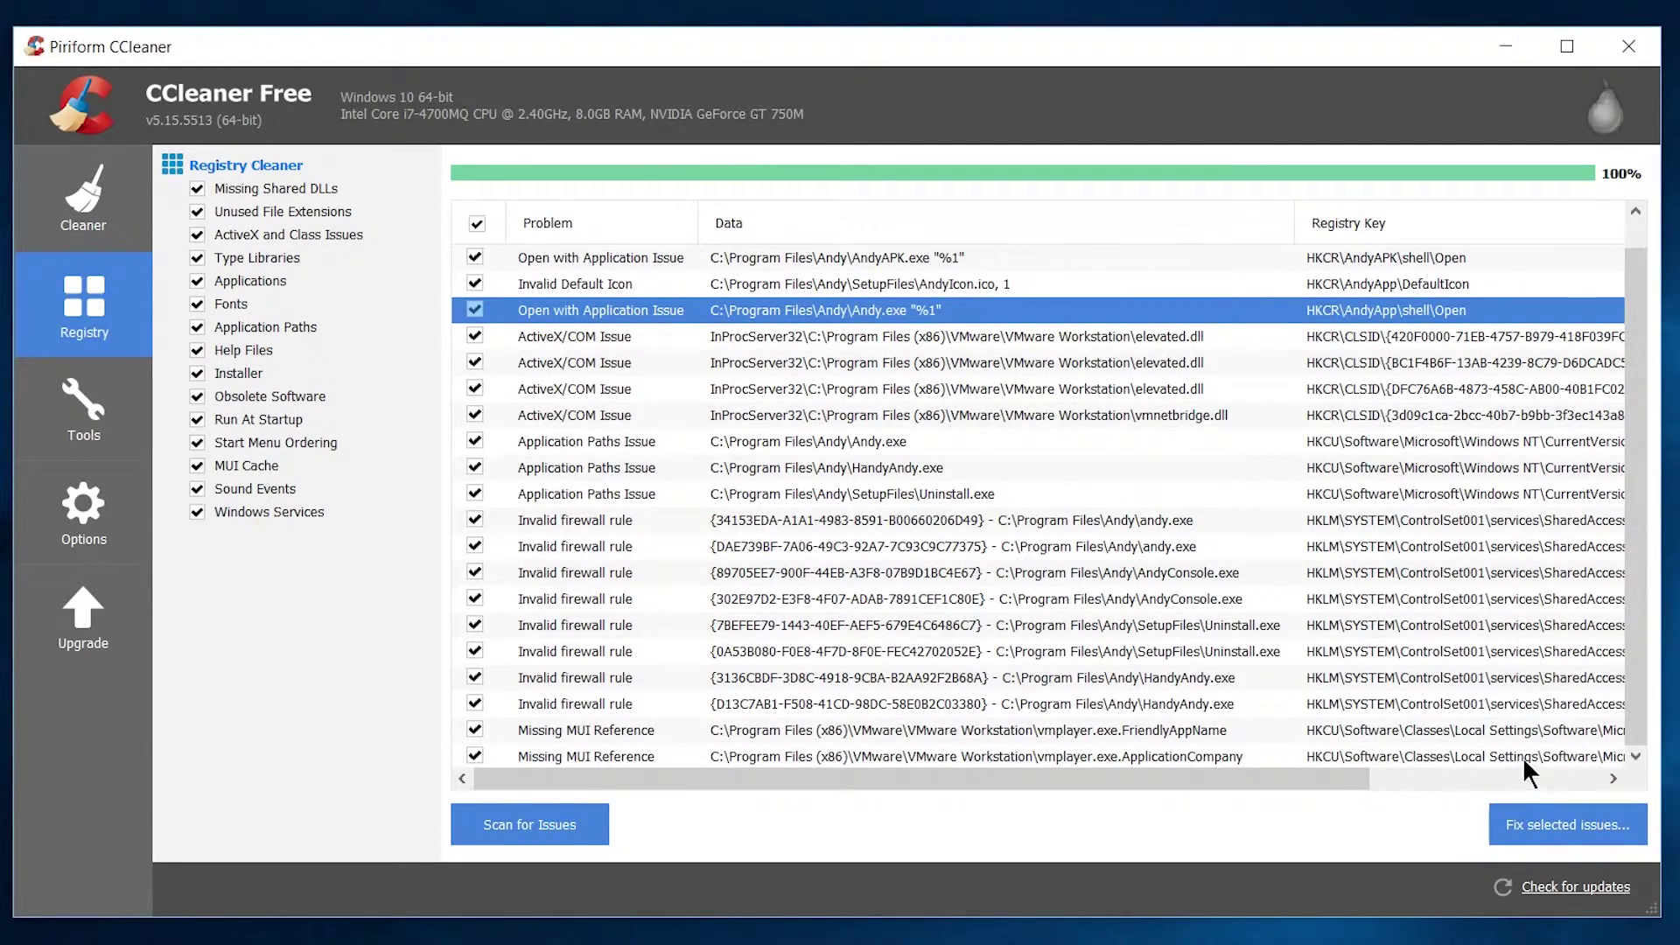
# Step: Start fixing the checked issues and save a registry backup file first
pyautogui.click(1554, 826)
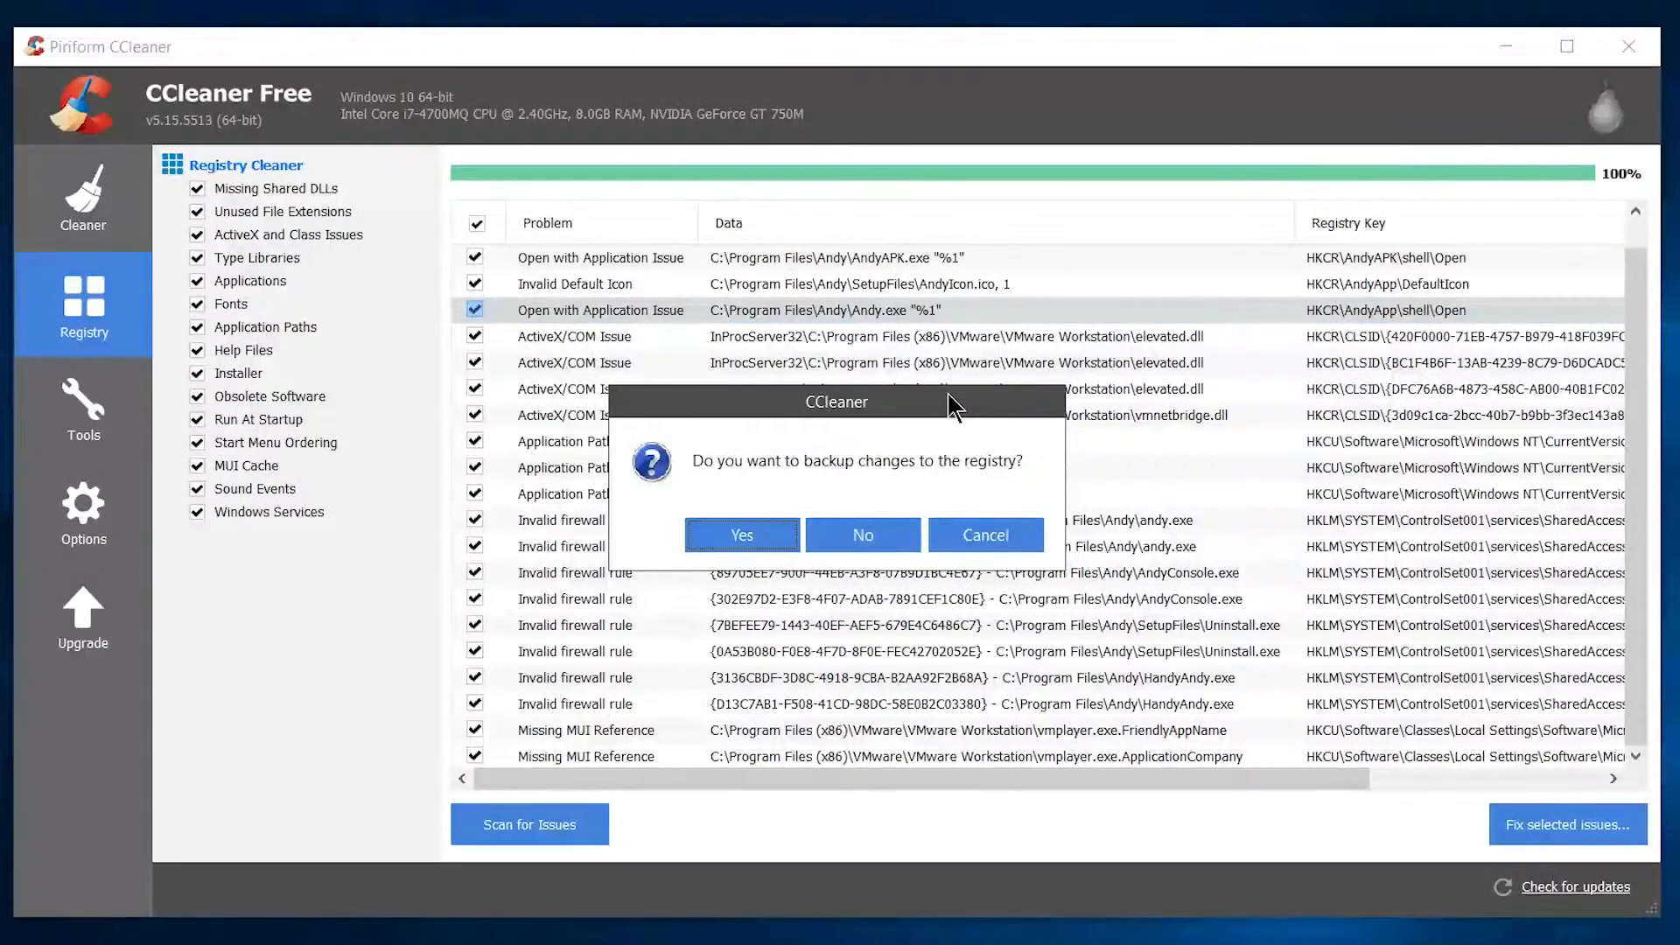
pyautogui.moveTo(949, 394)
pyautogui.mouseDown()
pyautogui.moveTo(1078, 398)
pyautogui.moveTo(889, 423)
pyautogui.mouseUp()
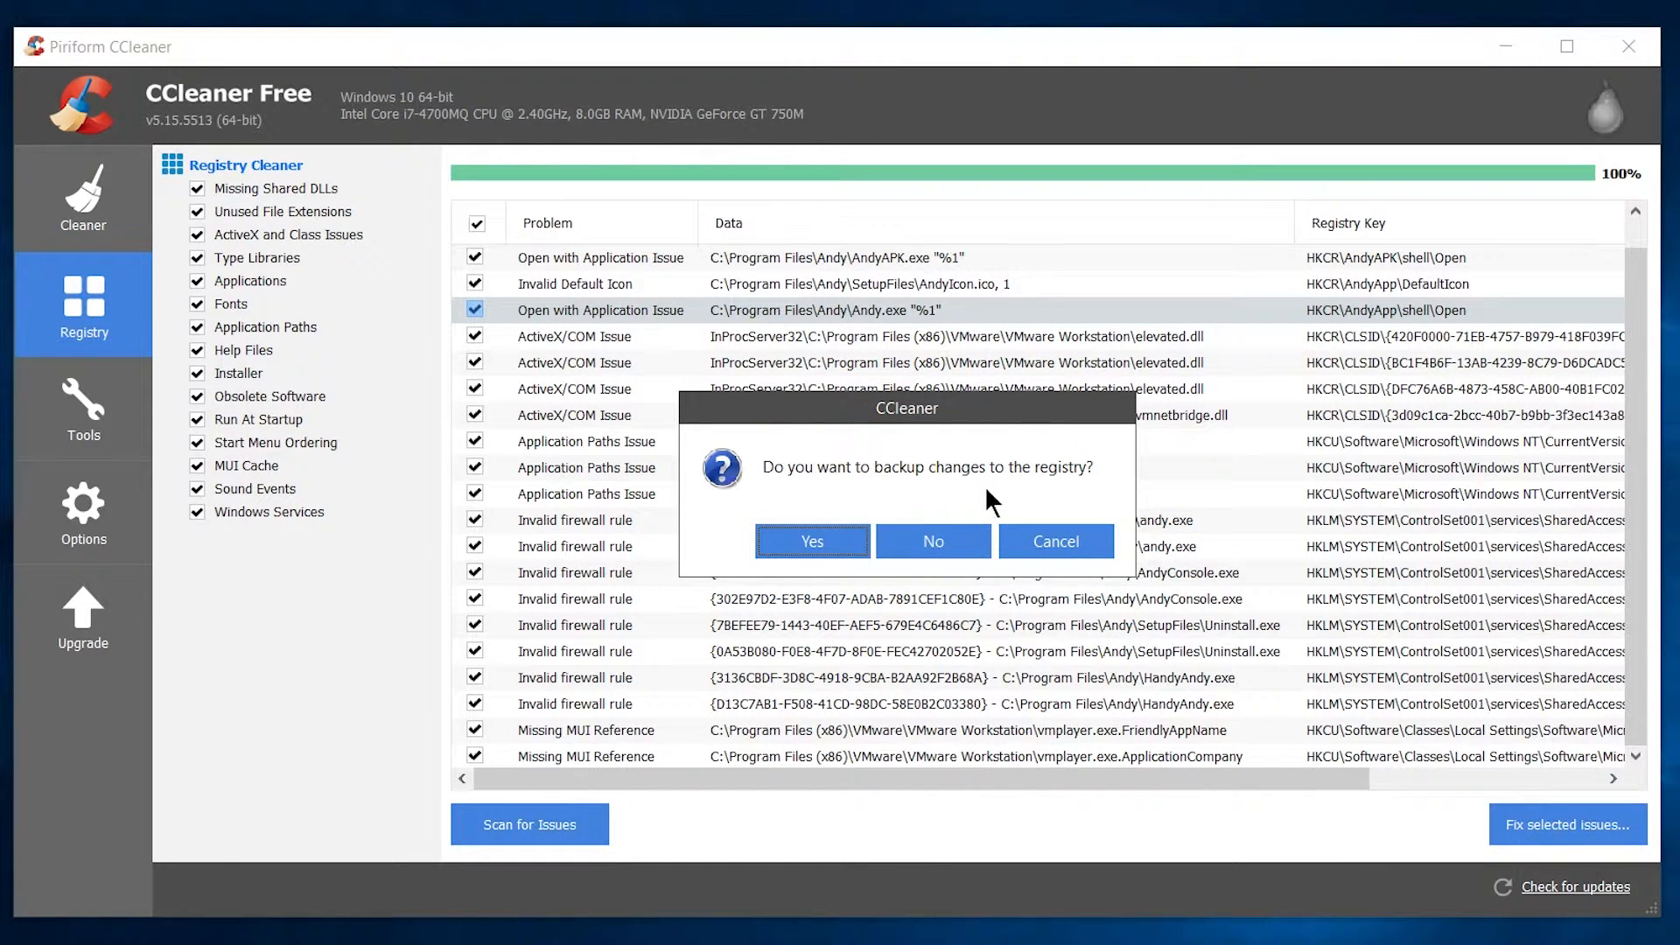
pyautogui.click(842, 550)
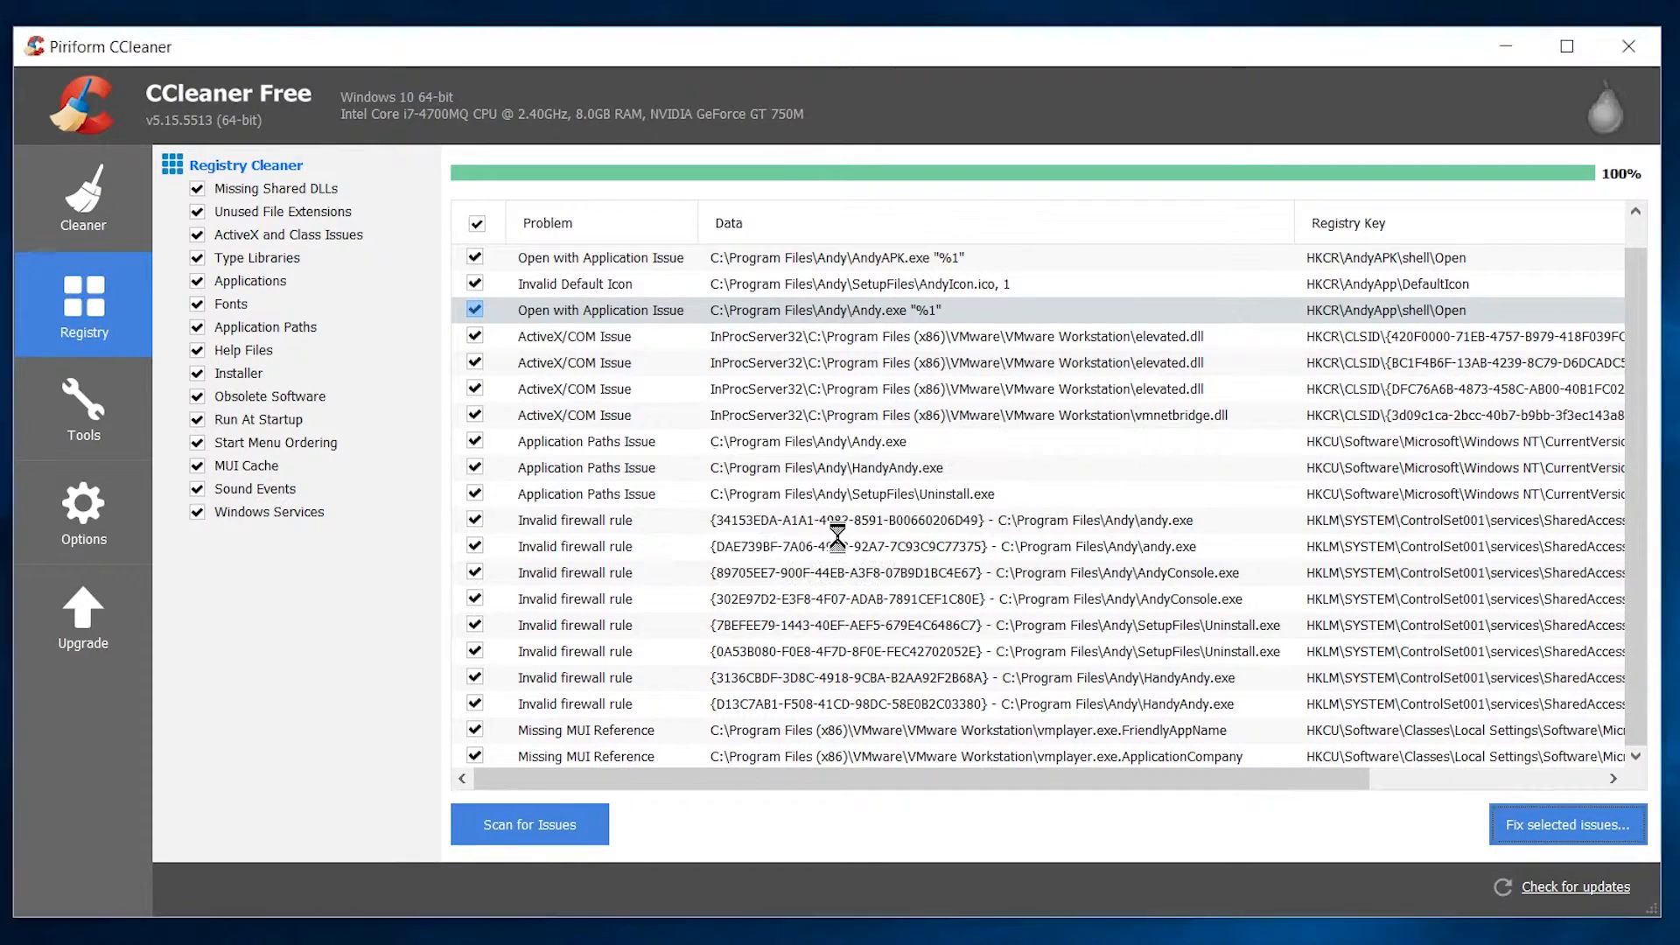
pyautogui.moveTo(230, 82); pyautogui.dragTo(391, 230)
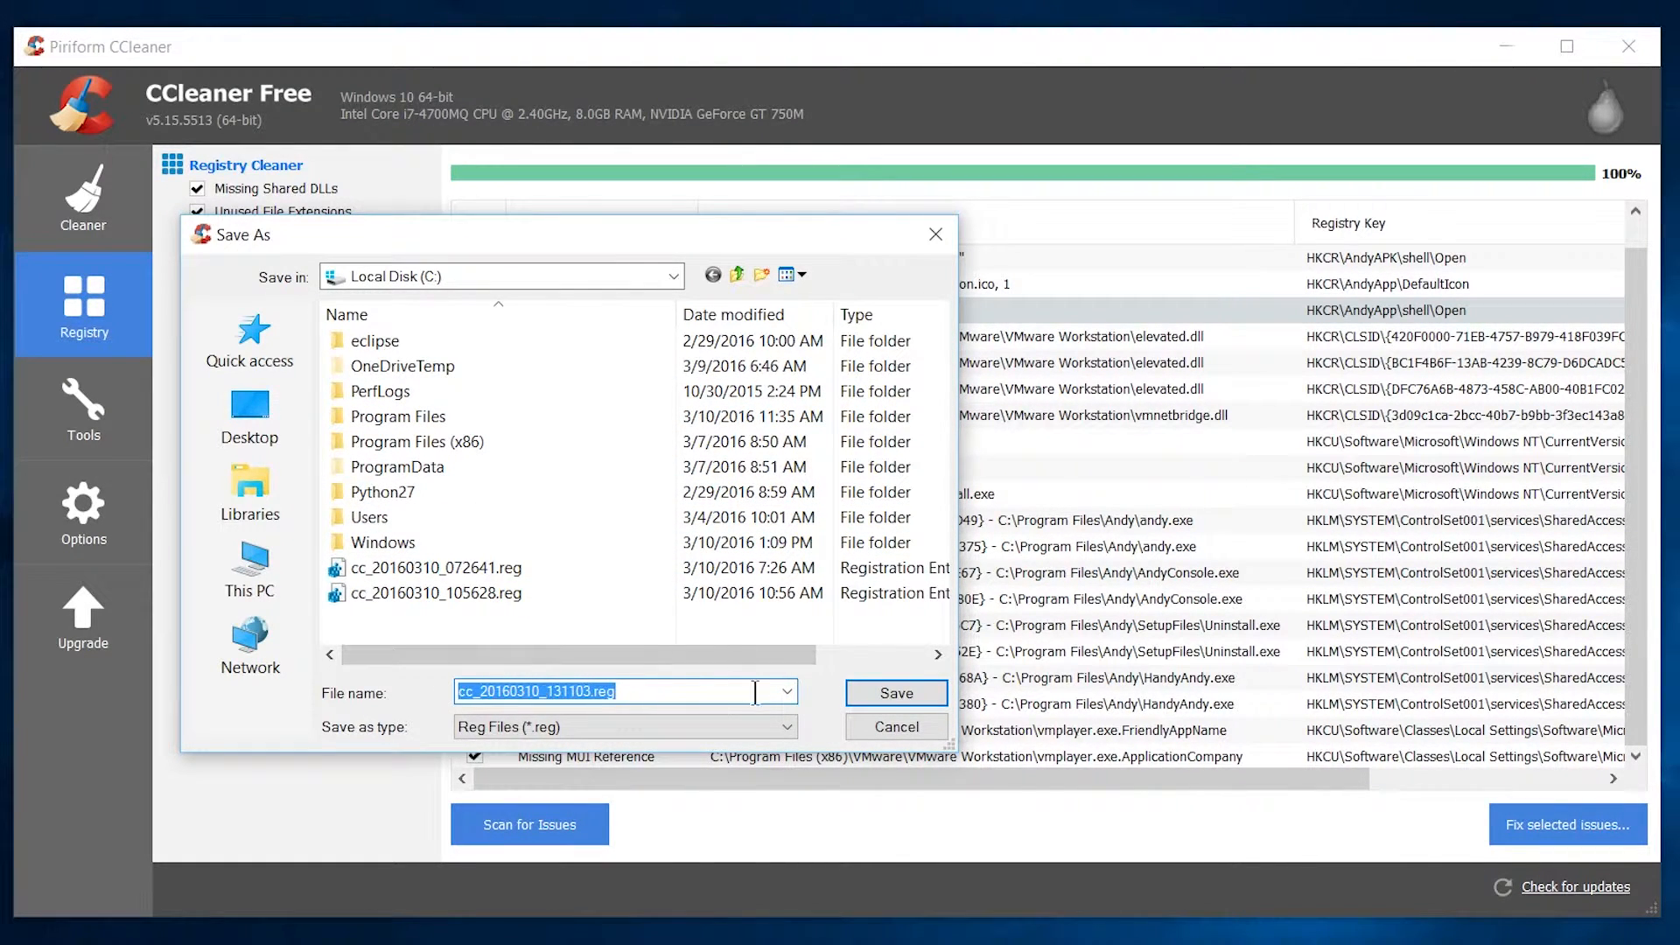
pyautogui.click(891, 693)
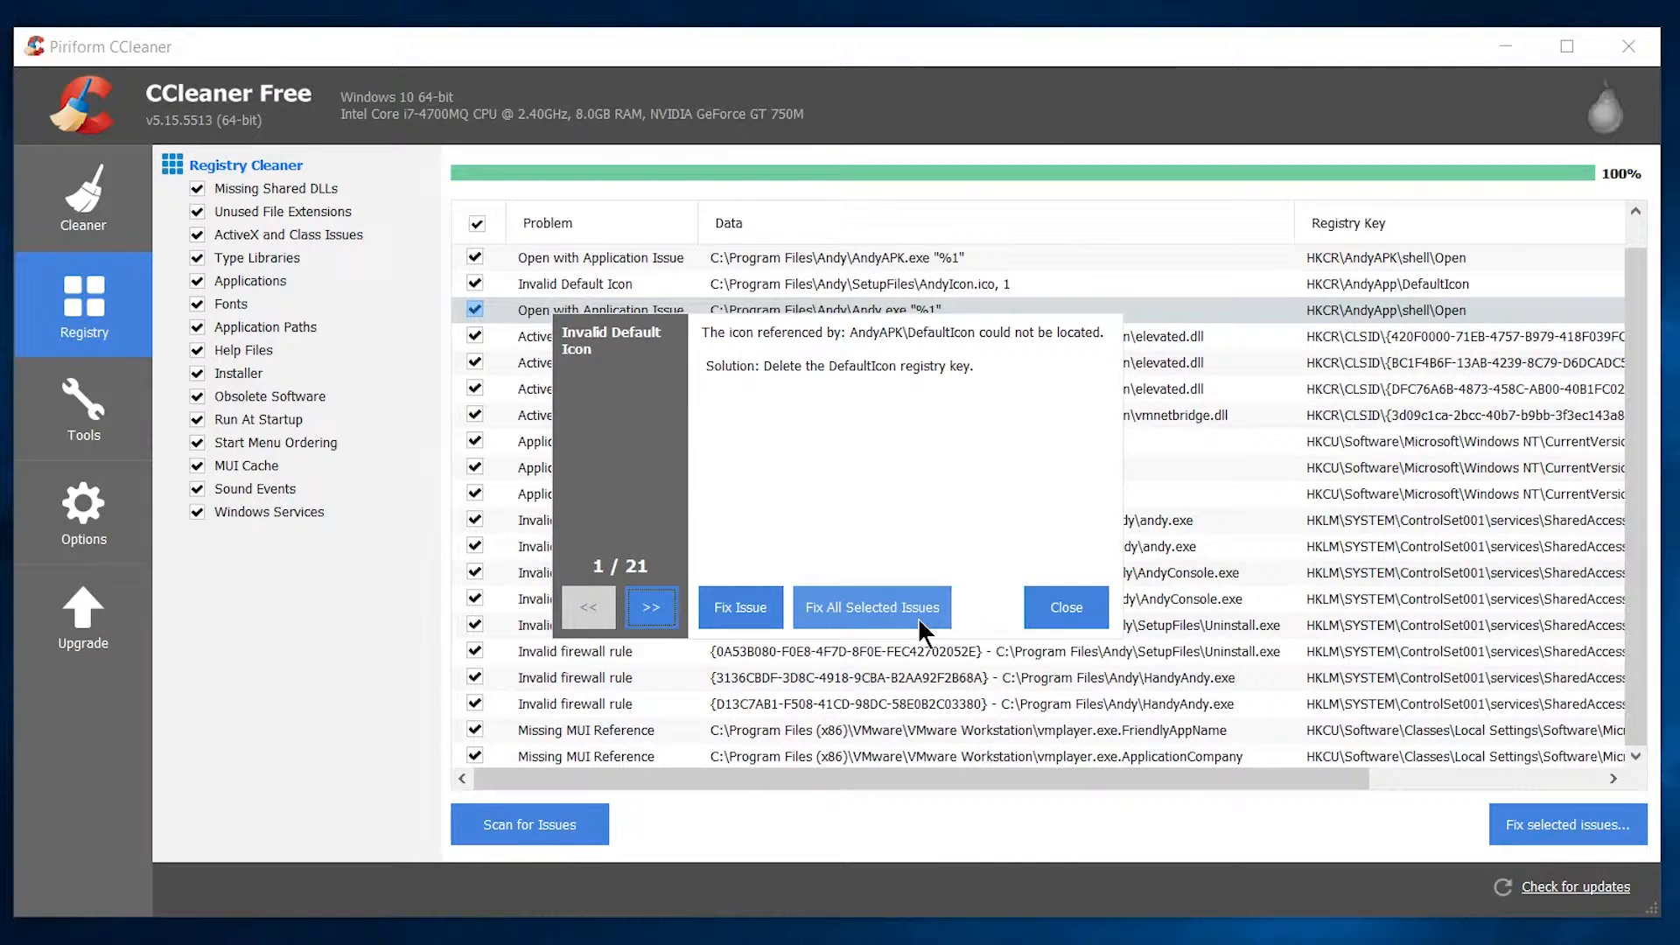
# Step: Fix all 21 selected registry issues at once
pyautogui.click(922, 618)
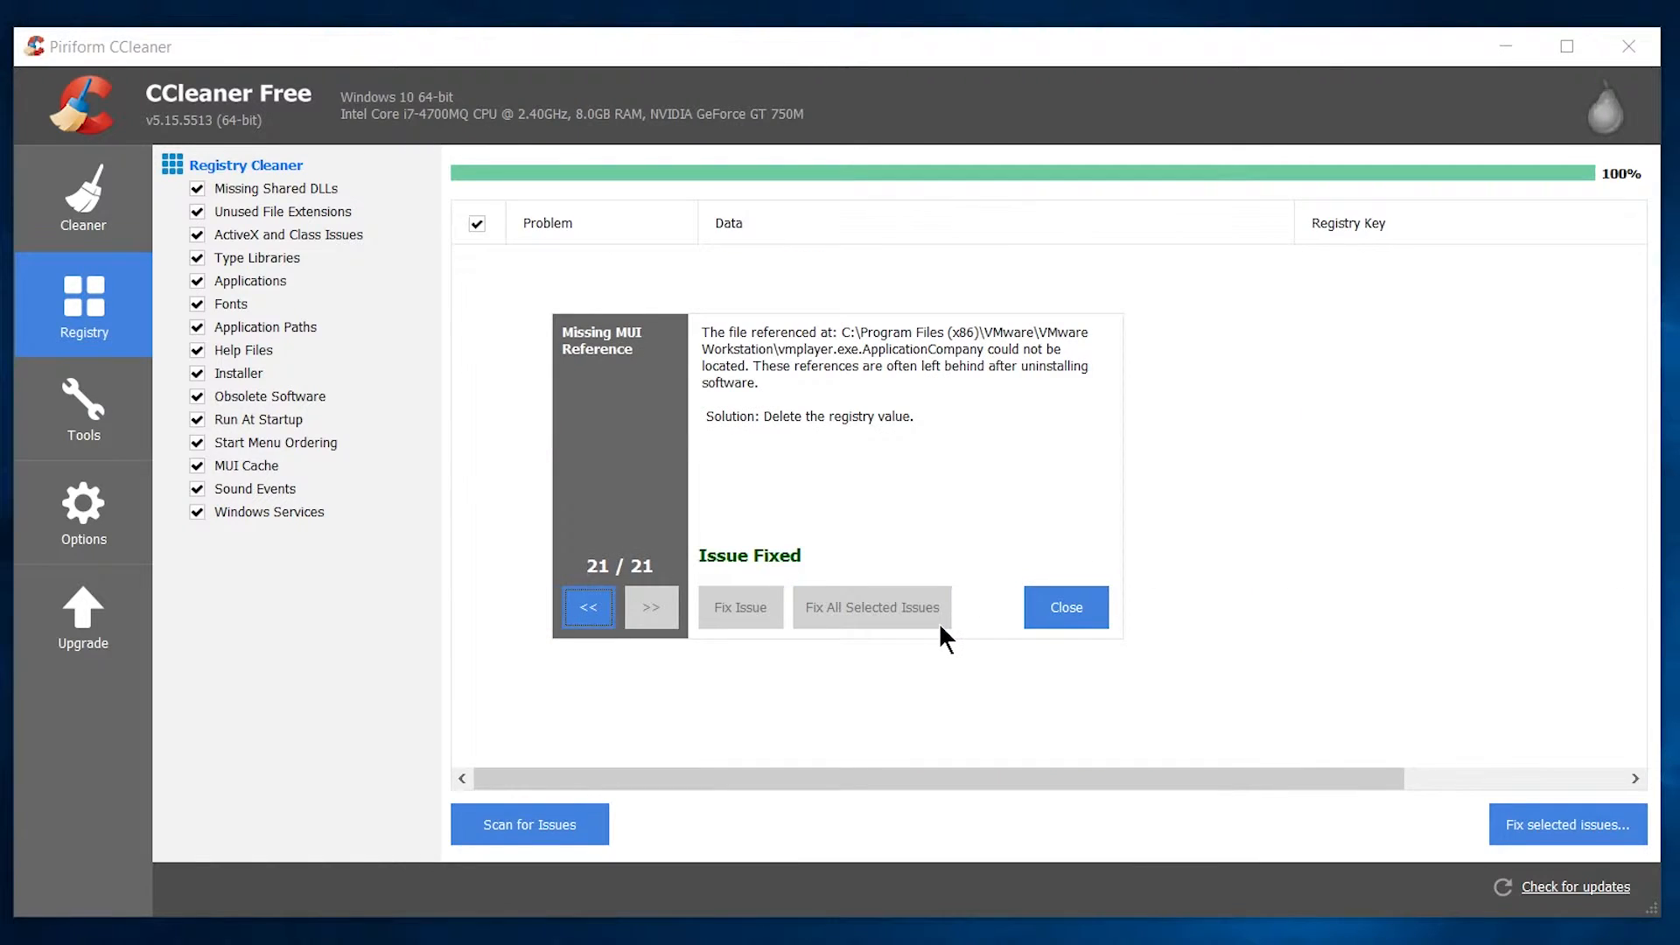
# Step: Close the fix summary and view the Uninstall list sorted by size, World of Warcraft largest at 57 GB
pyautogui.click(1092, 622)
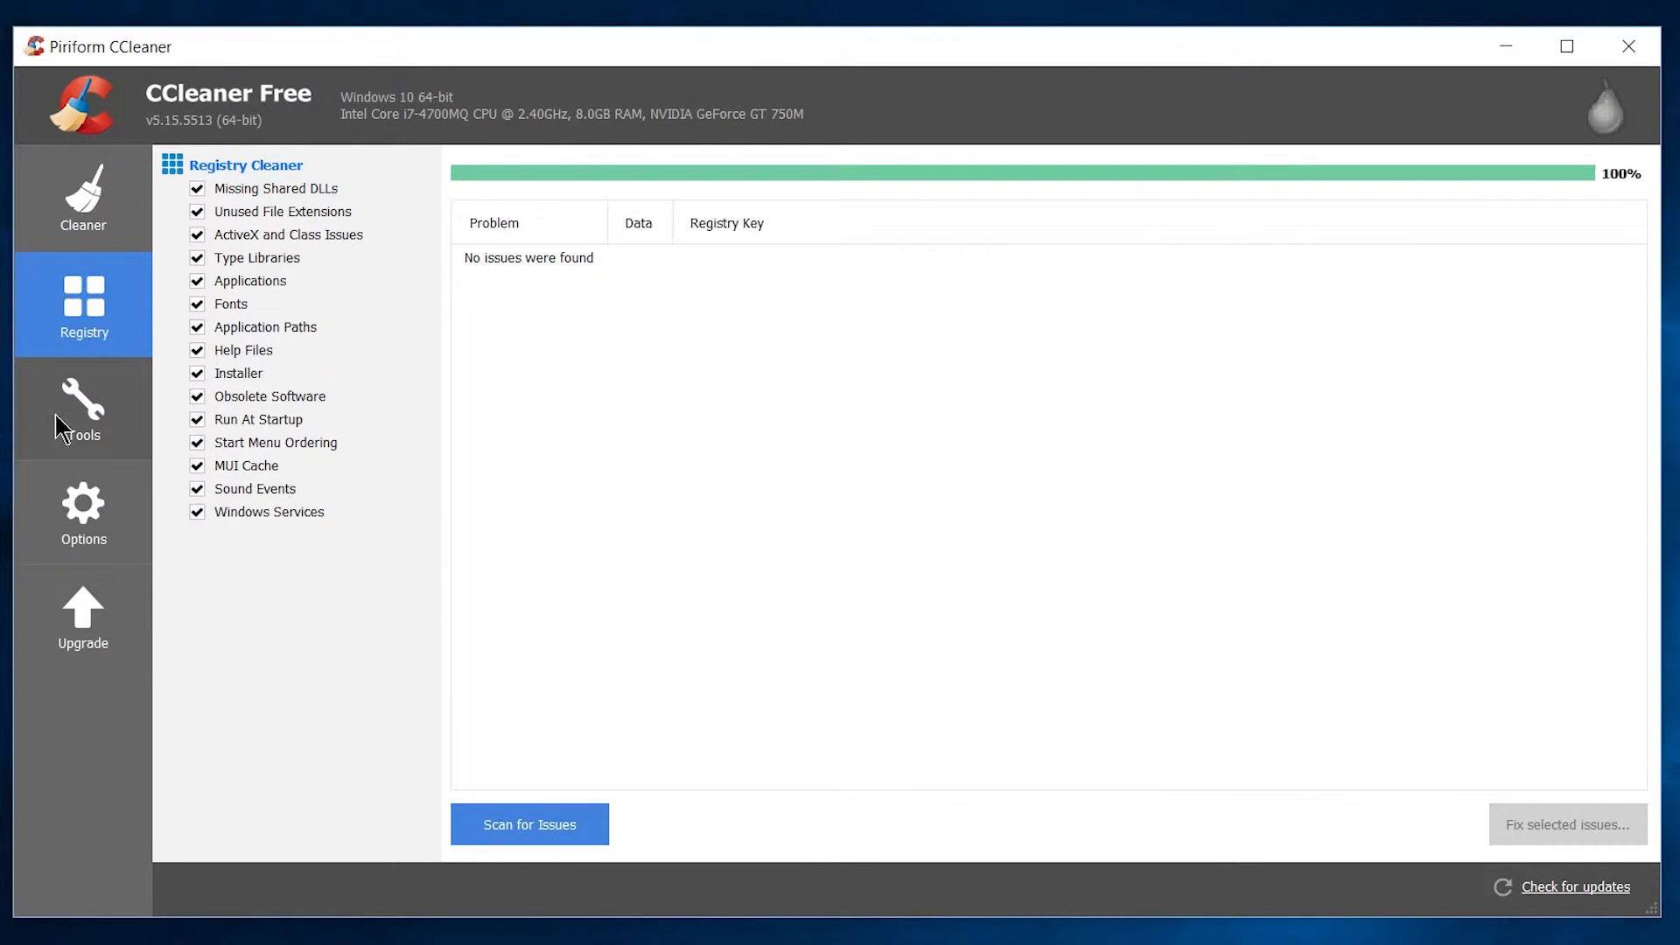
pyautogui.click(118, 426)
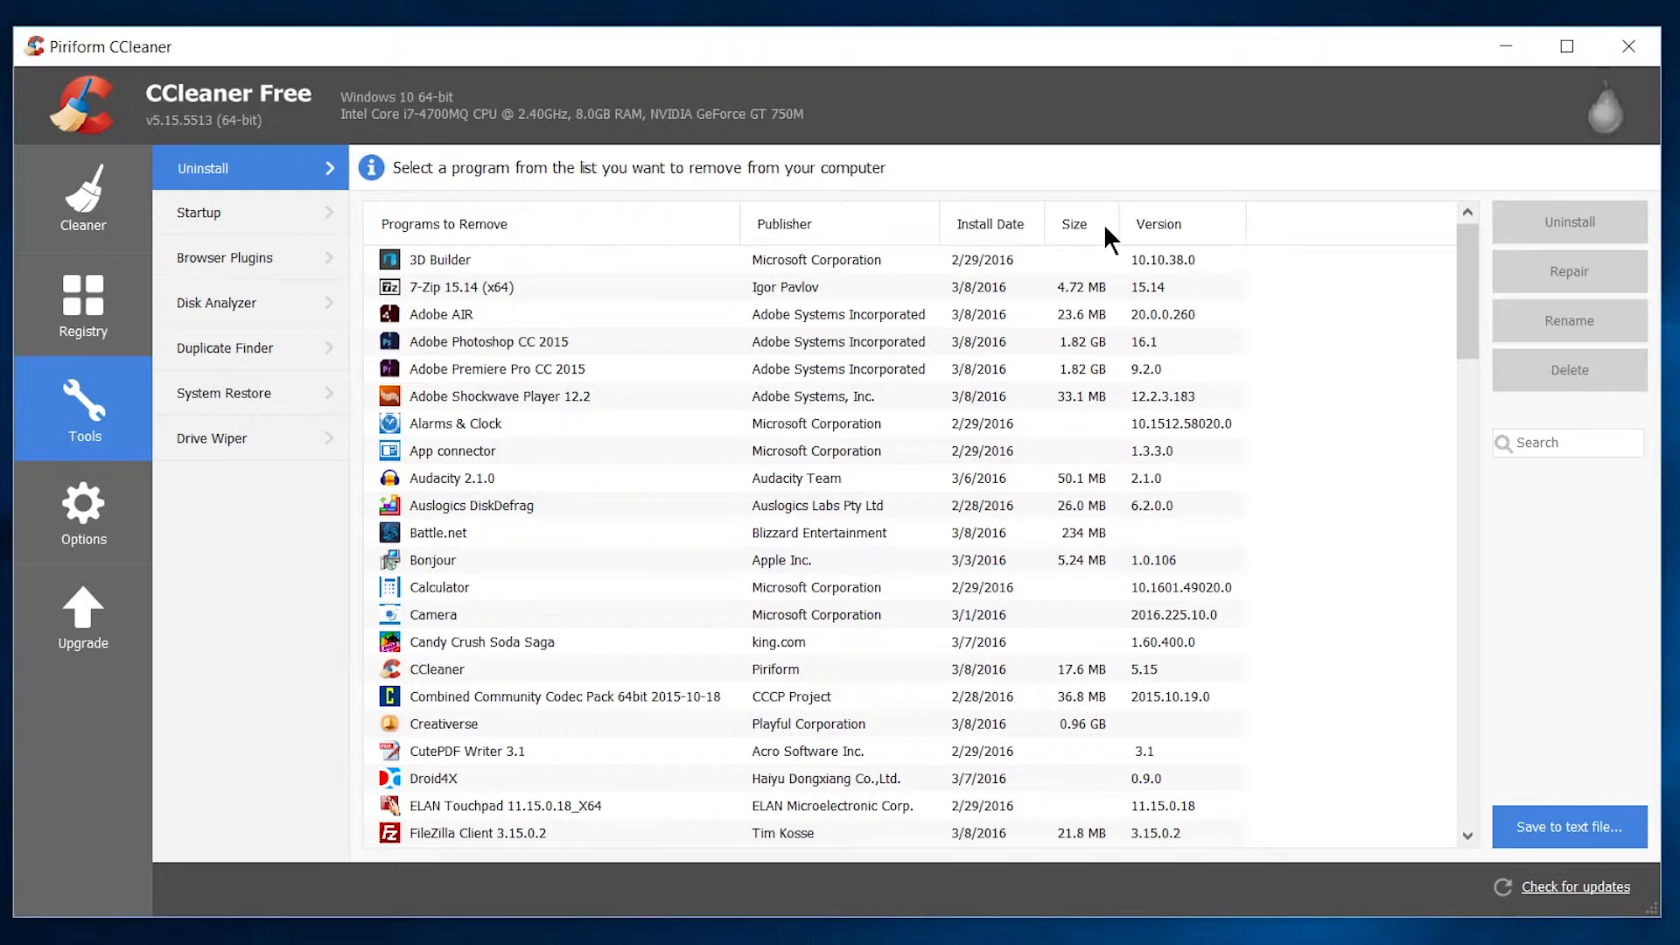
pyautogui.click(1063, 232)
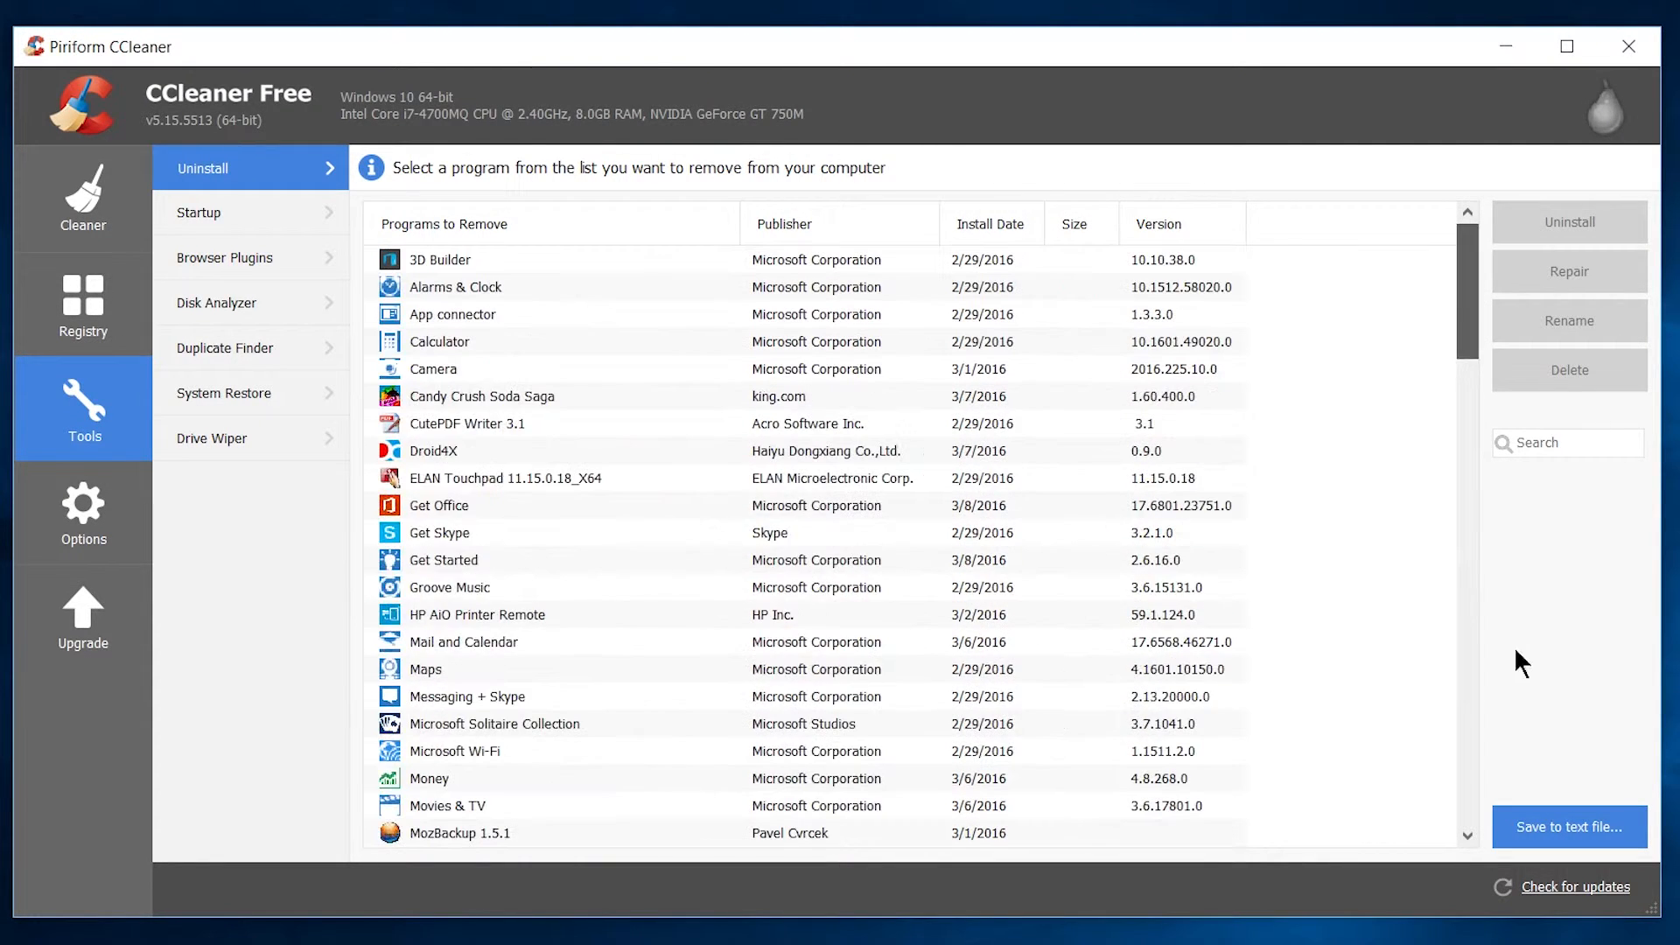
pyautogui.moveTo(1472, 322); pyautogui.dragTo(1450, 833)
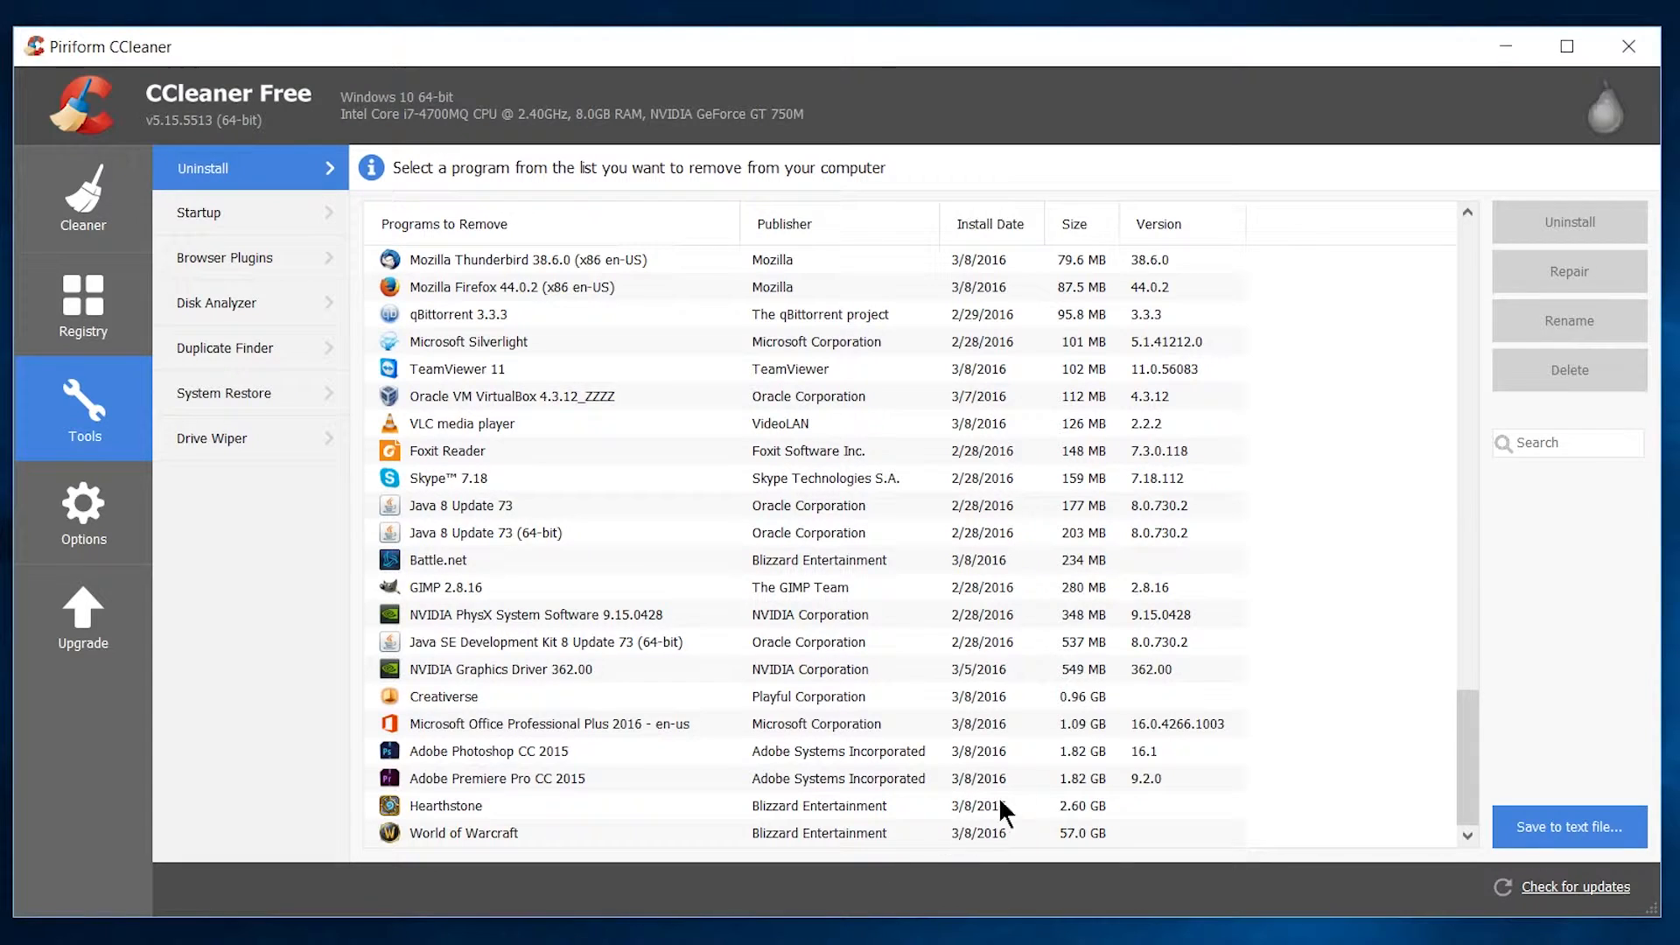
pyautogui.click(1050, 778)
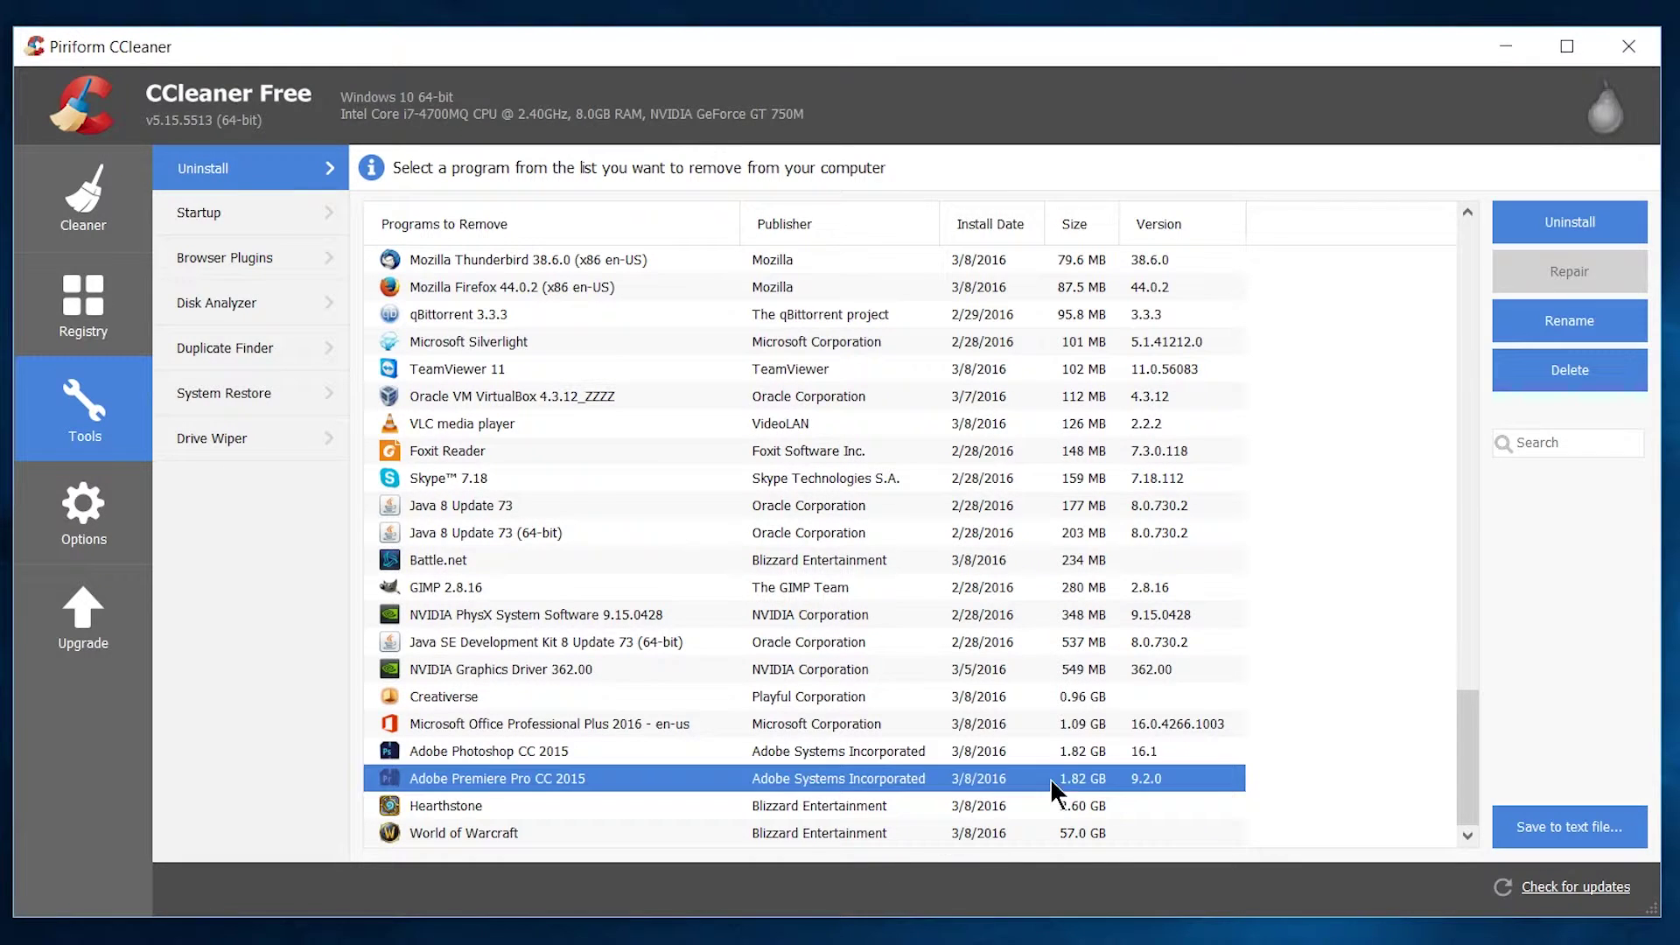
pyautogui.click(1057, 833)
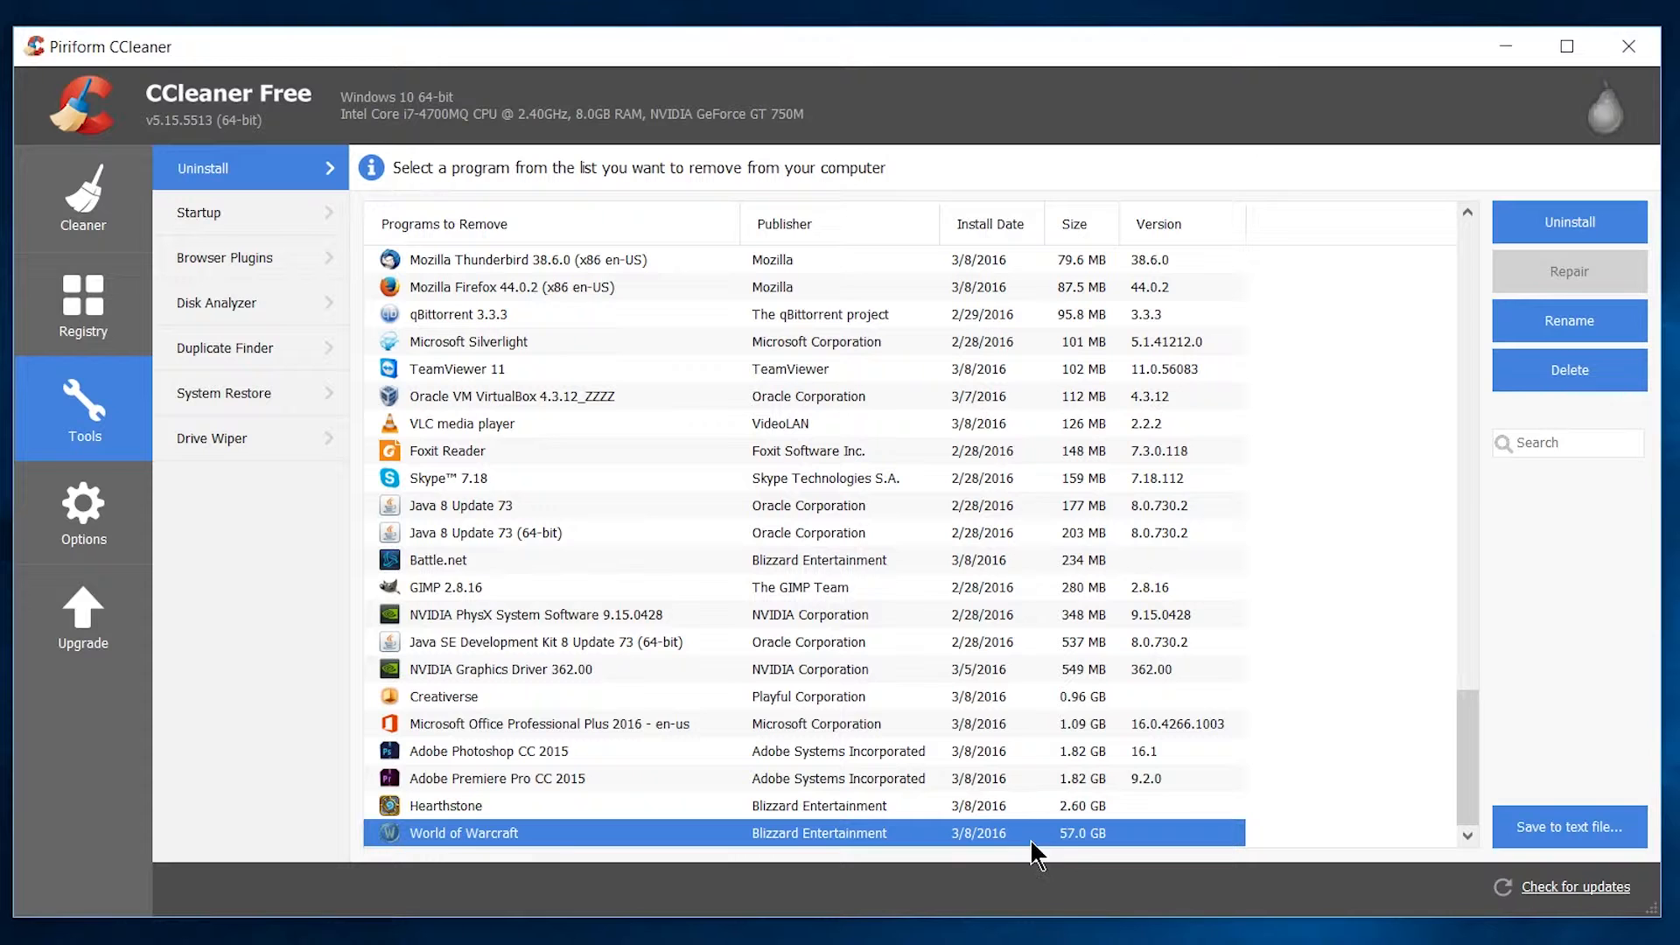
# Step: In Tools > Startup, disable the OneDrive startup entry
pyautogui.click(1352, 723)
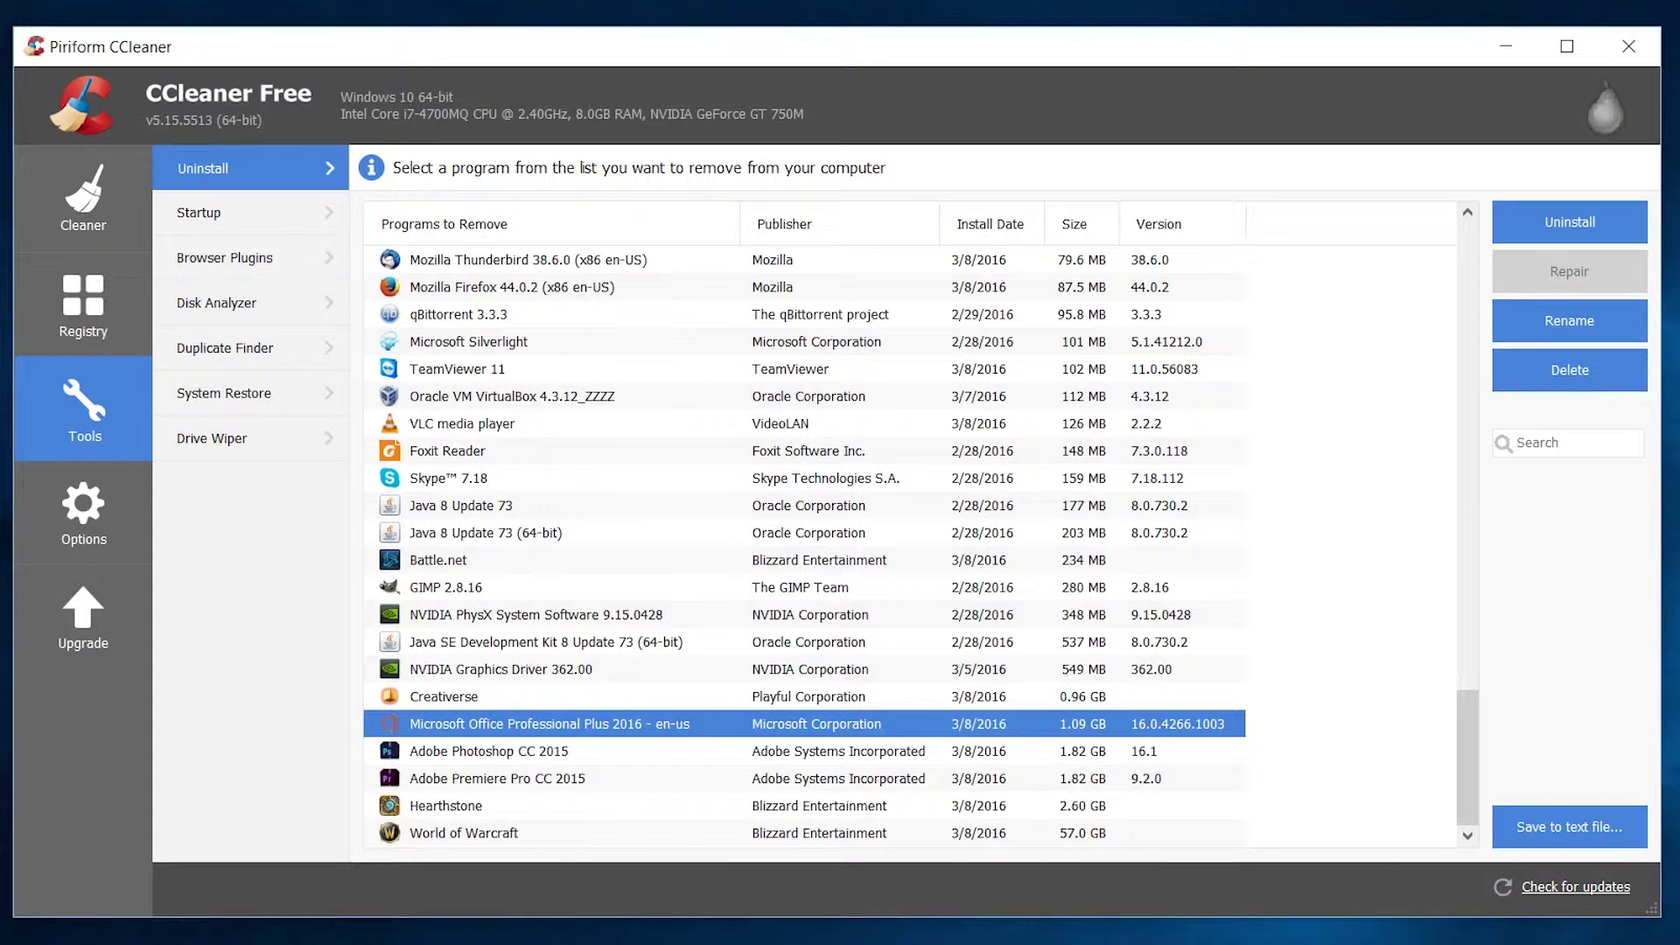
pyautogui.click(250, 211)
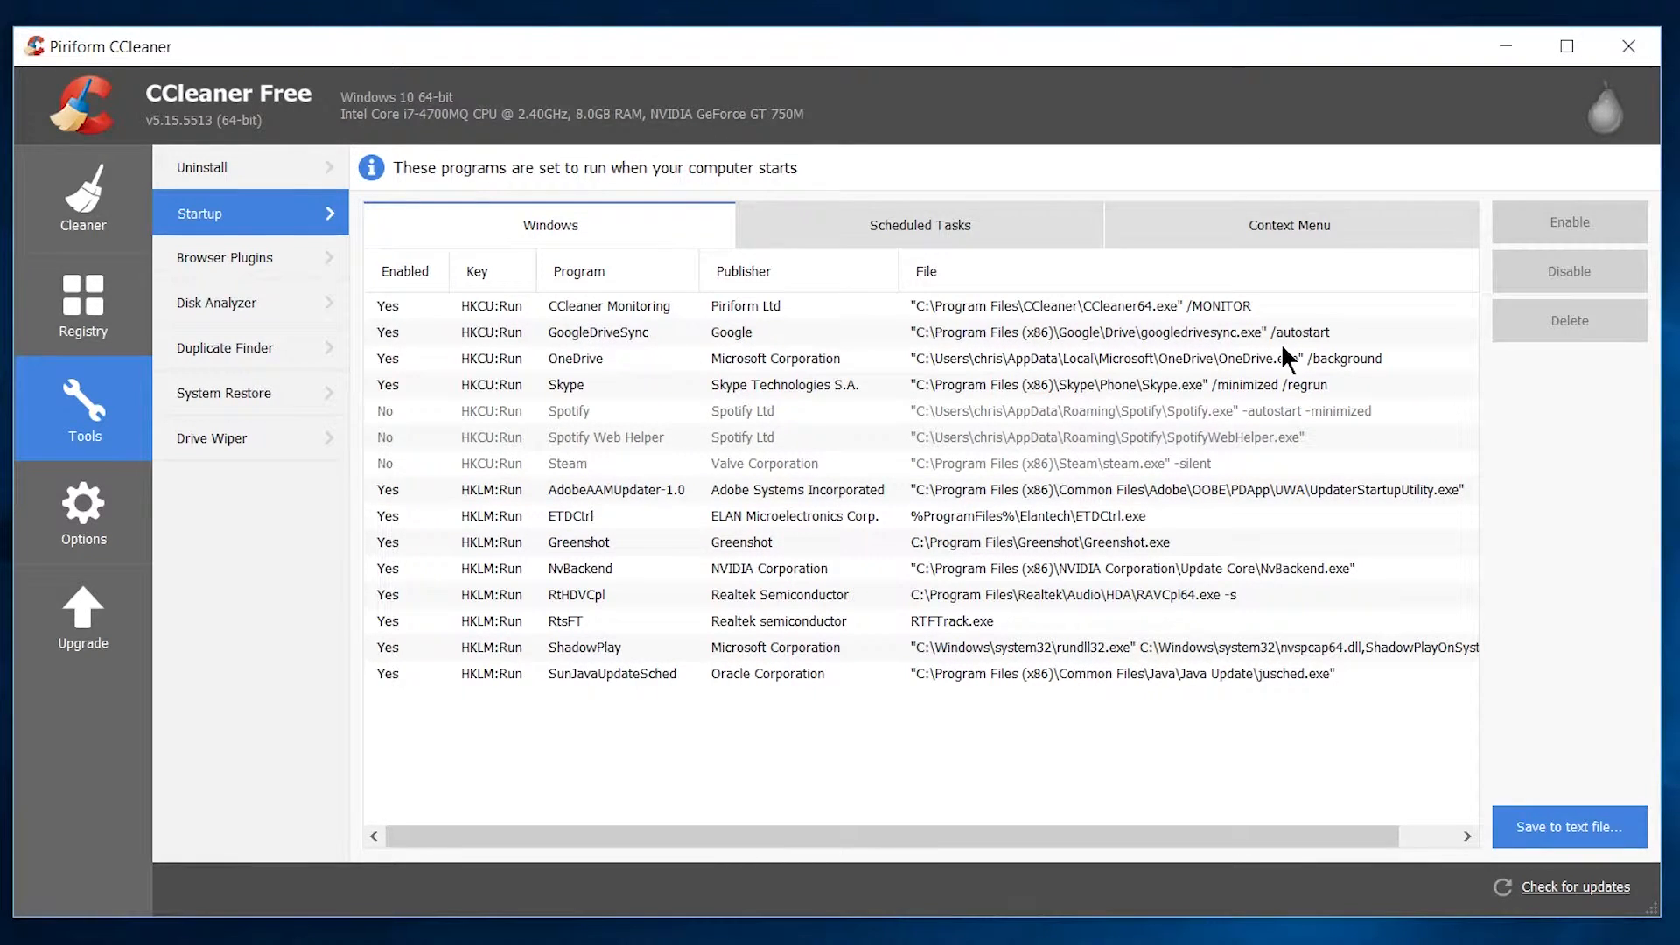
pyautogui.click(1299, 361)
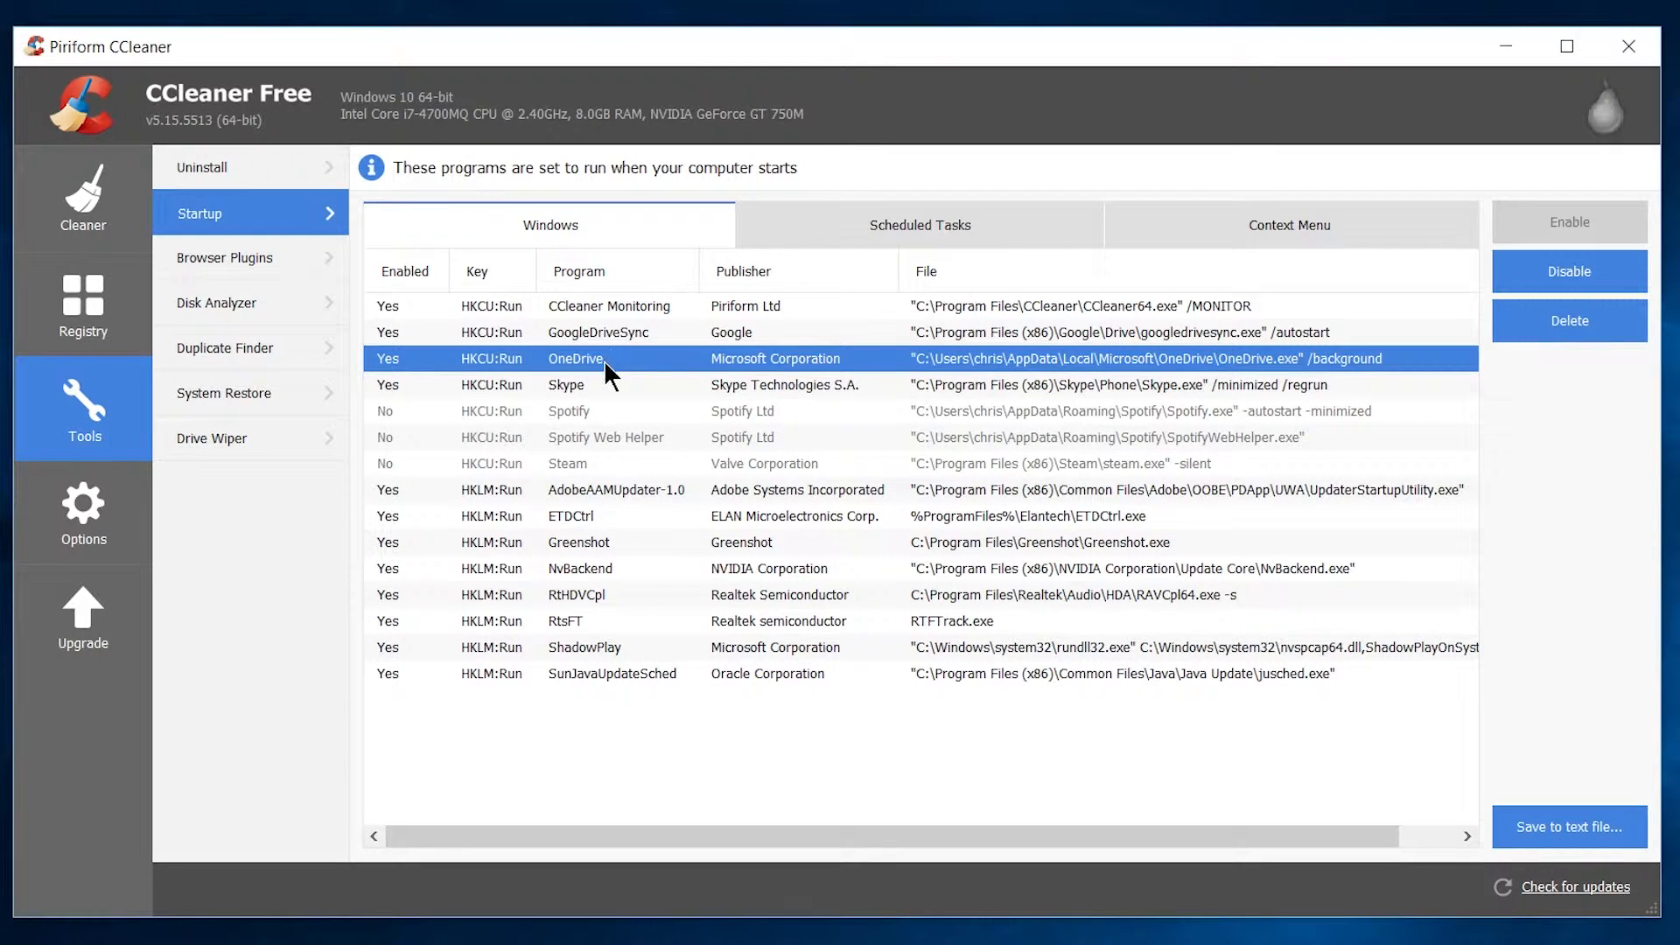
pyautogui.click(1569, 271)
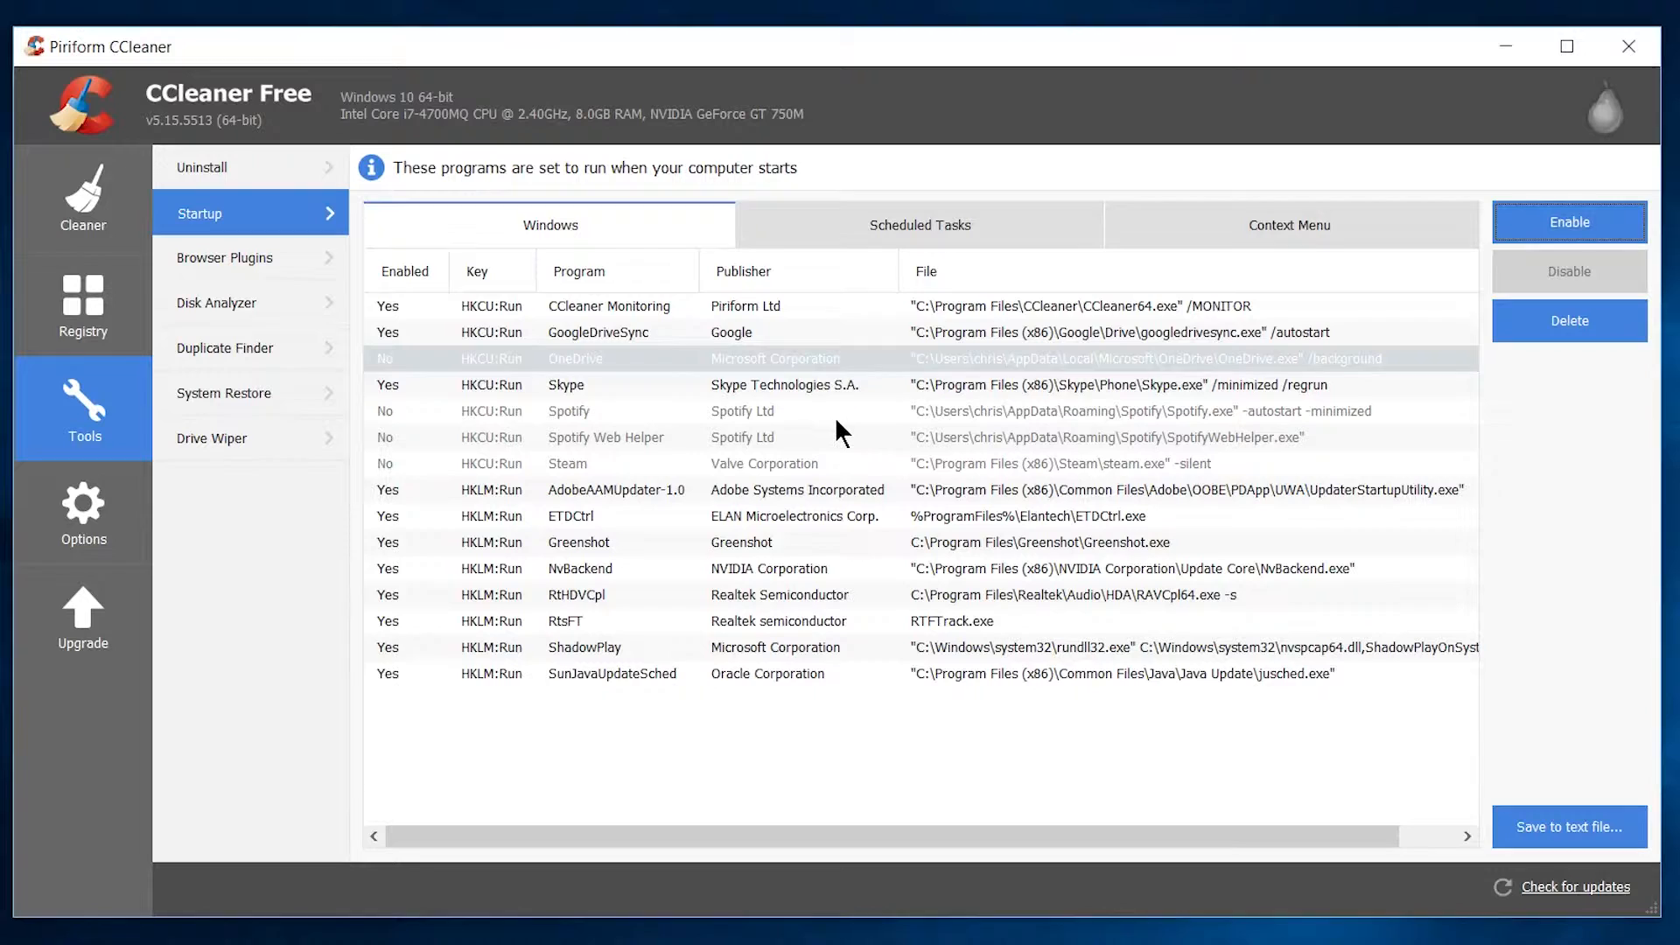
# Step: Look over the RtsFT and RtHDVCpl entries, then view the Scheduled Tasks list
pyautogui.click(630, 621)
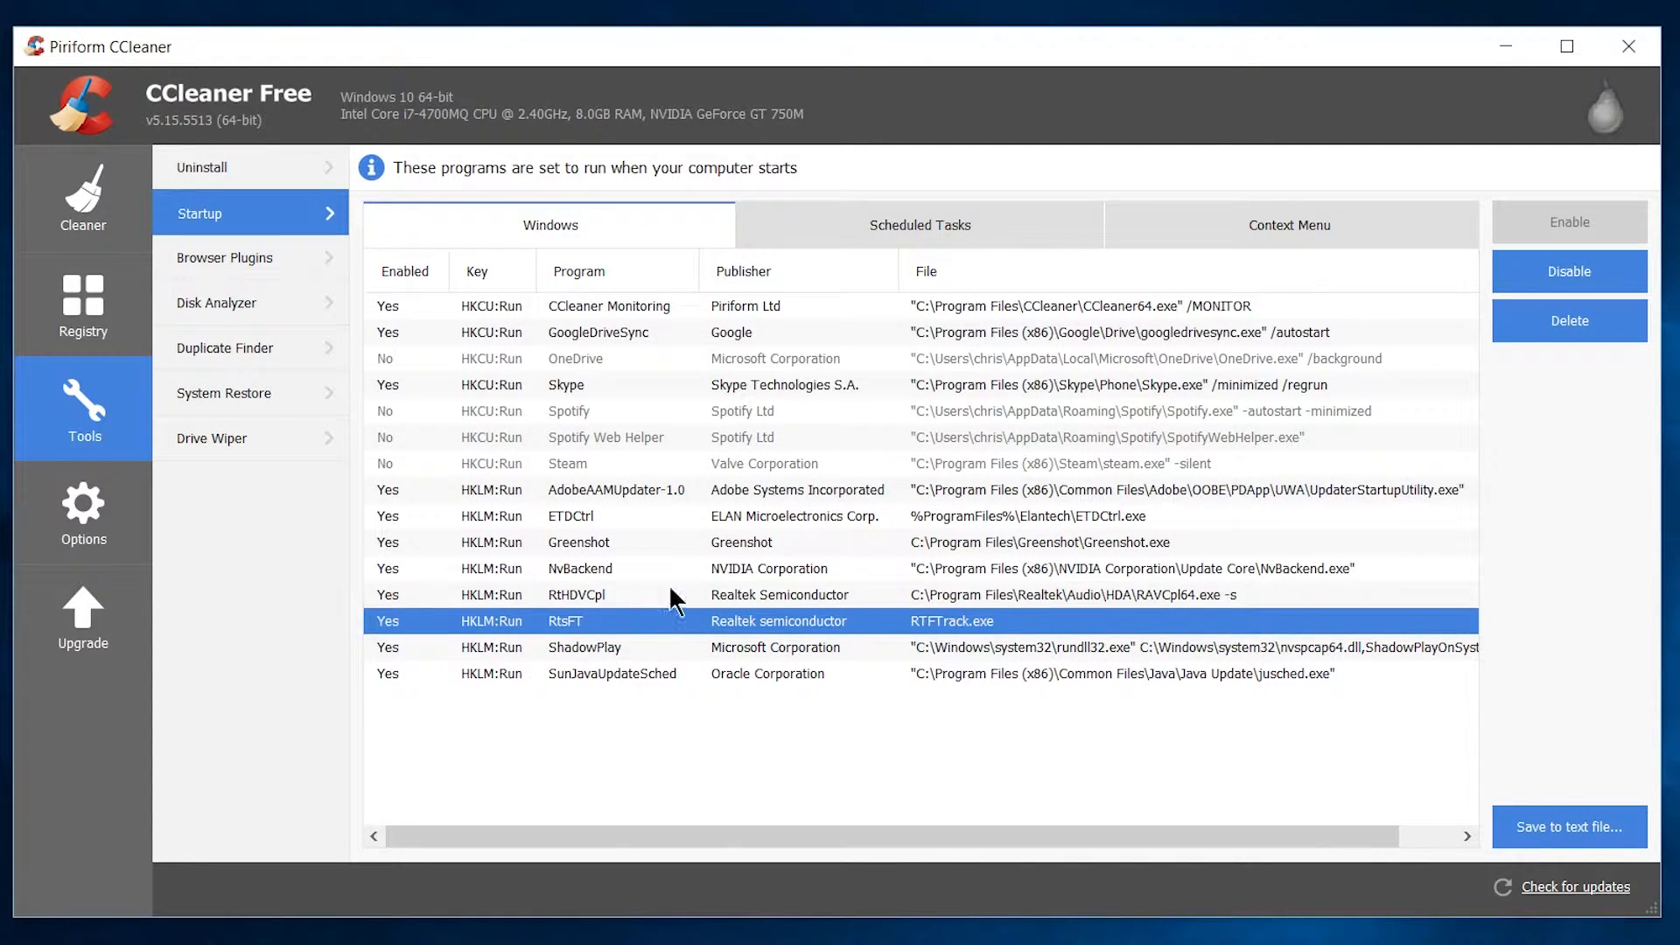
pyautogui.click(662, 594)
pyautogui.click(674, 594)
pyautogui.click(676, 595)
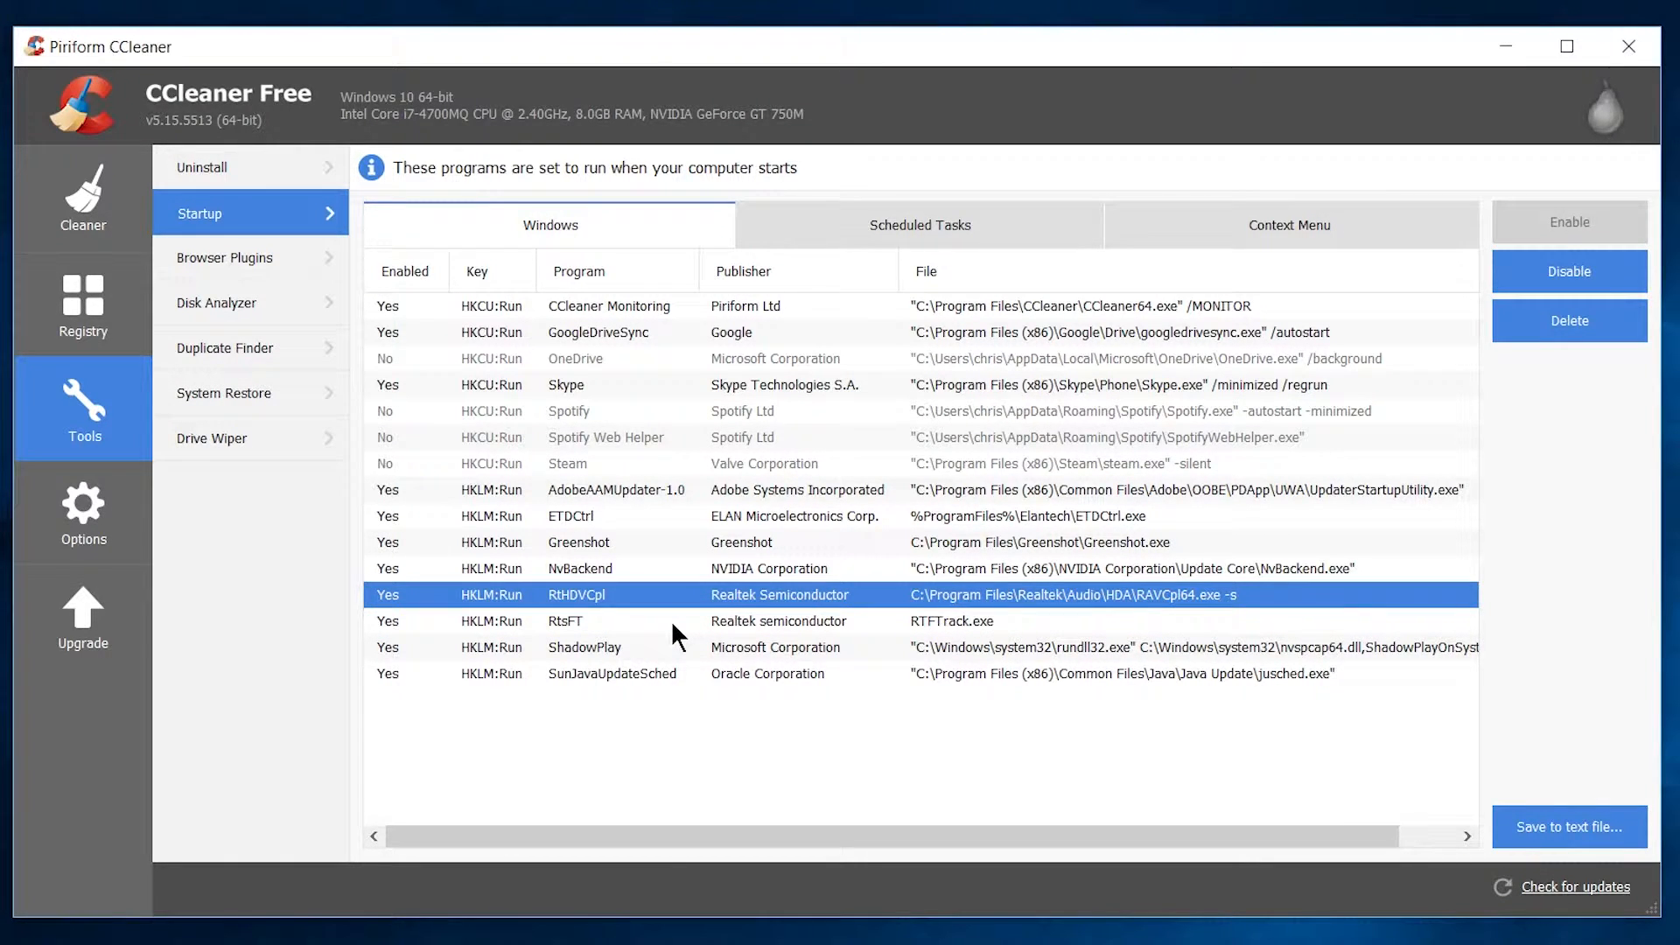
pyautogui.click(807, 232)
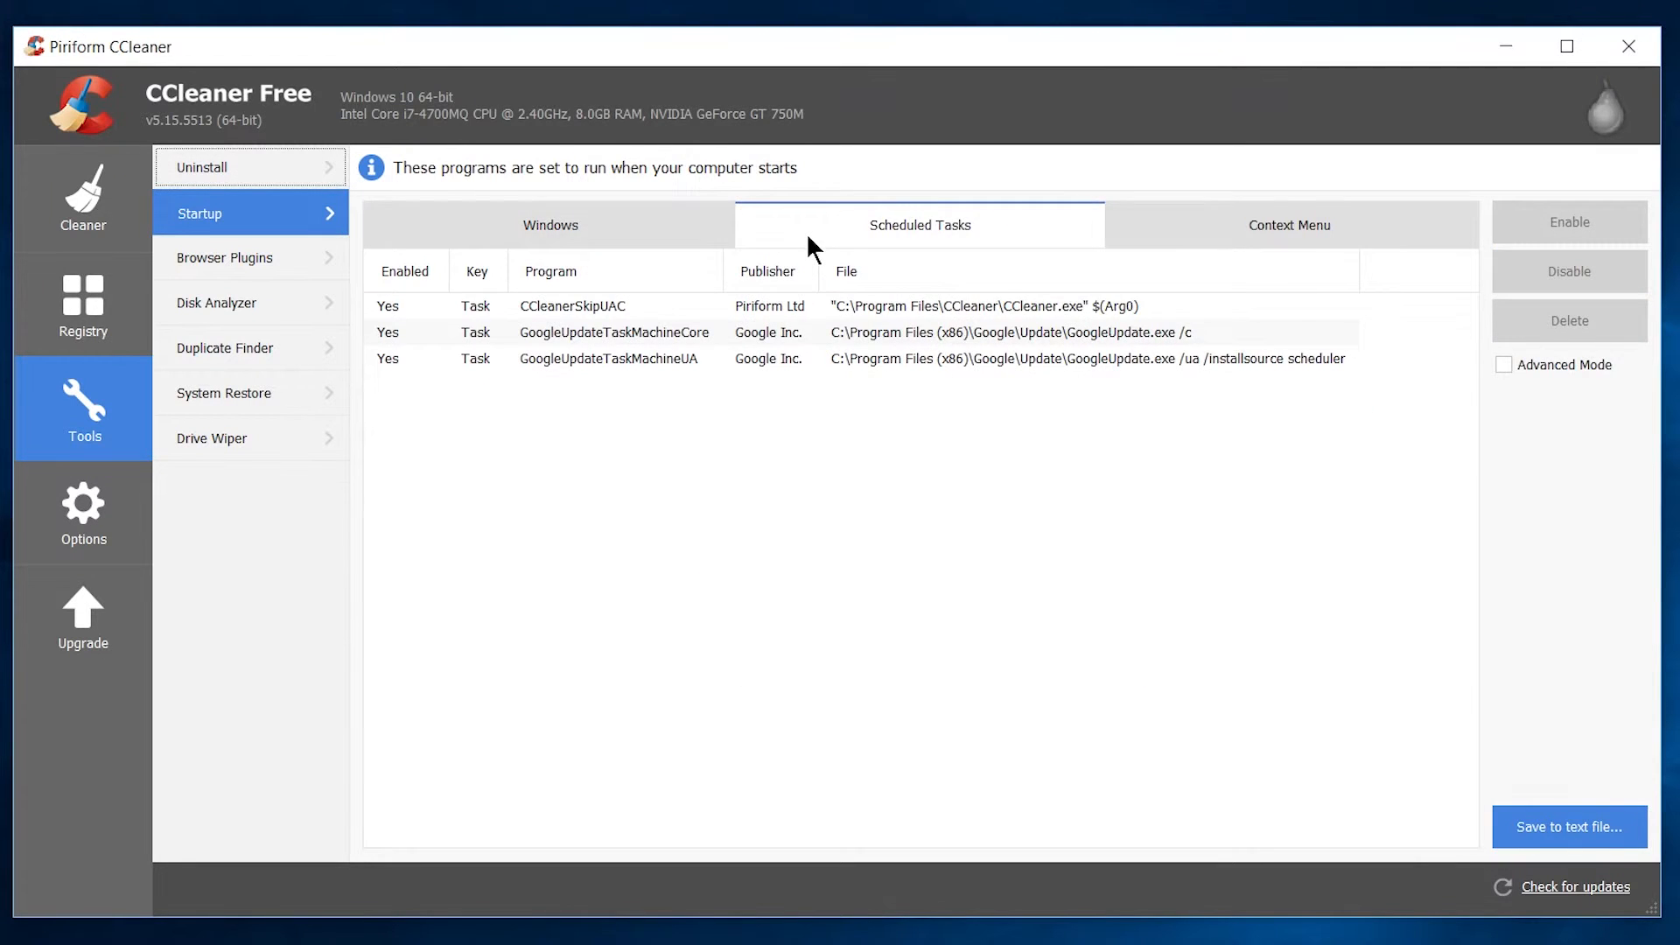
# Step: Review Internet Explorer, Firefox and Chrome plugins (Netflix app selected), then go to Disk Analyzer
pyautogui.click(279, 259)
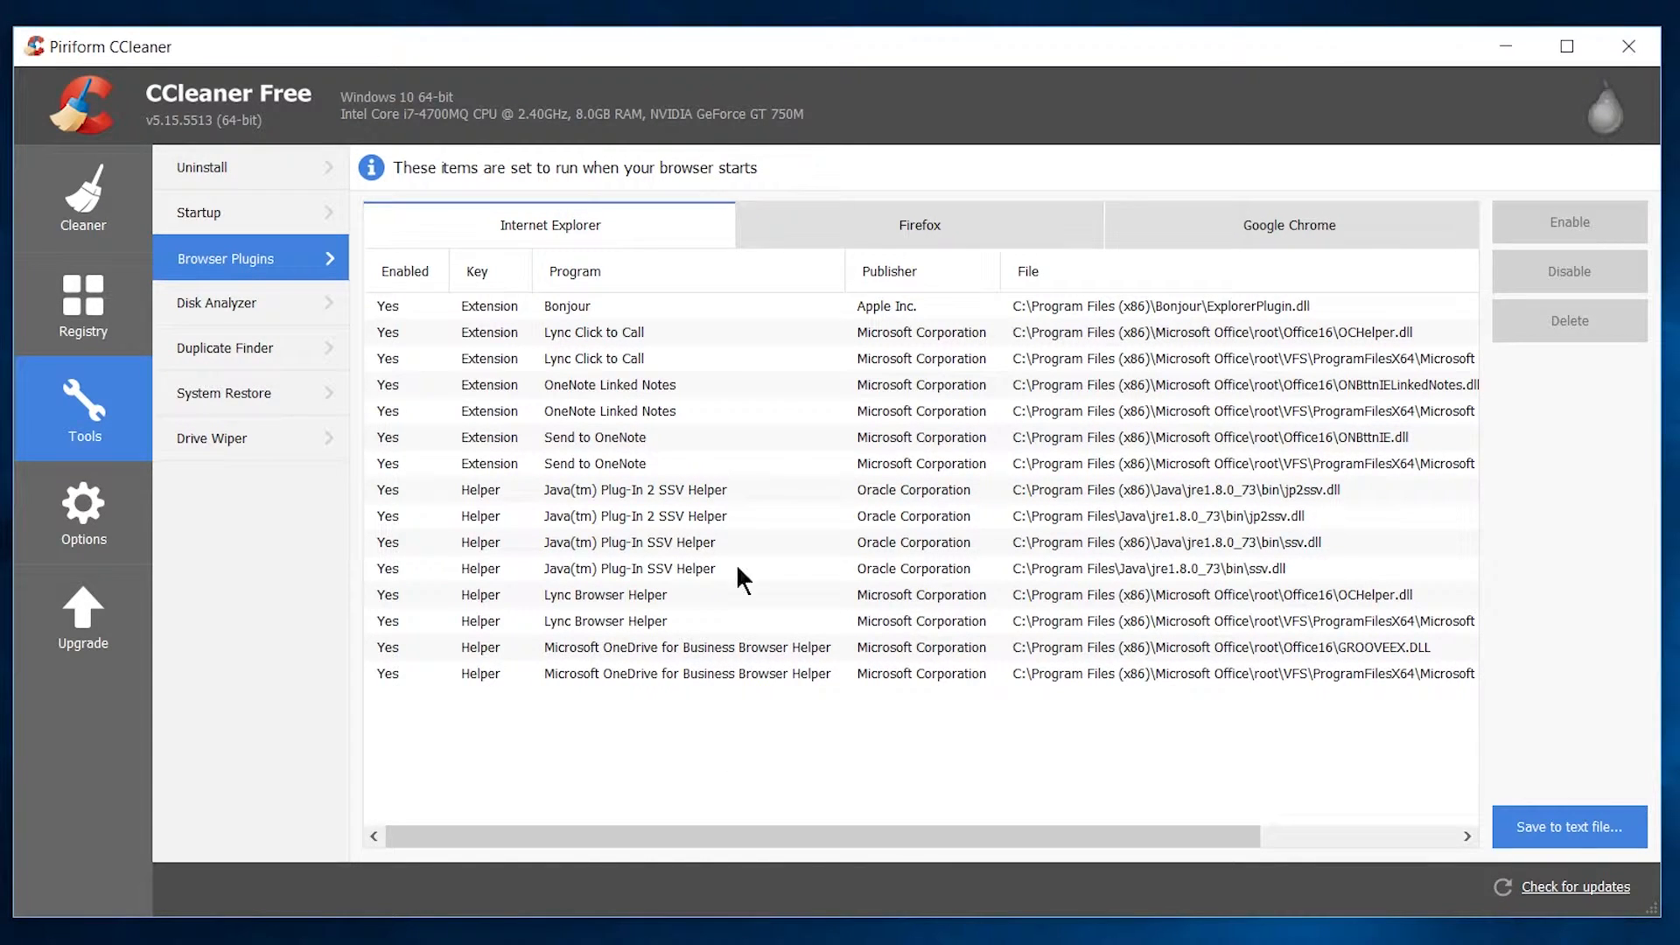
pyautogui.click(890, 232)
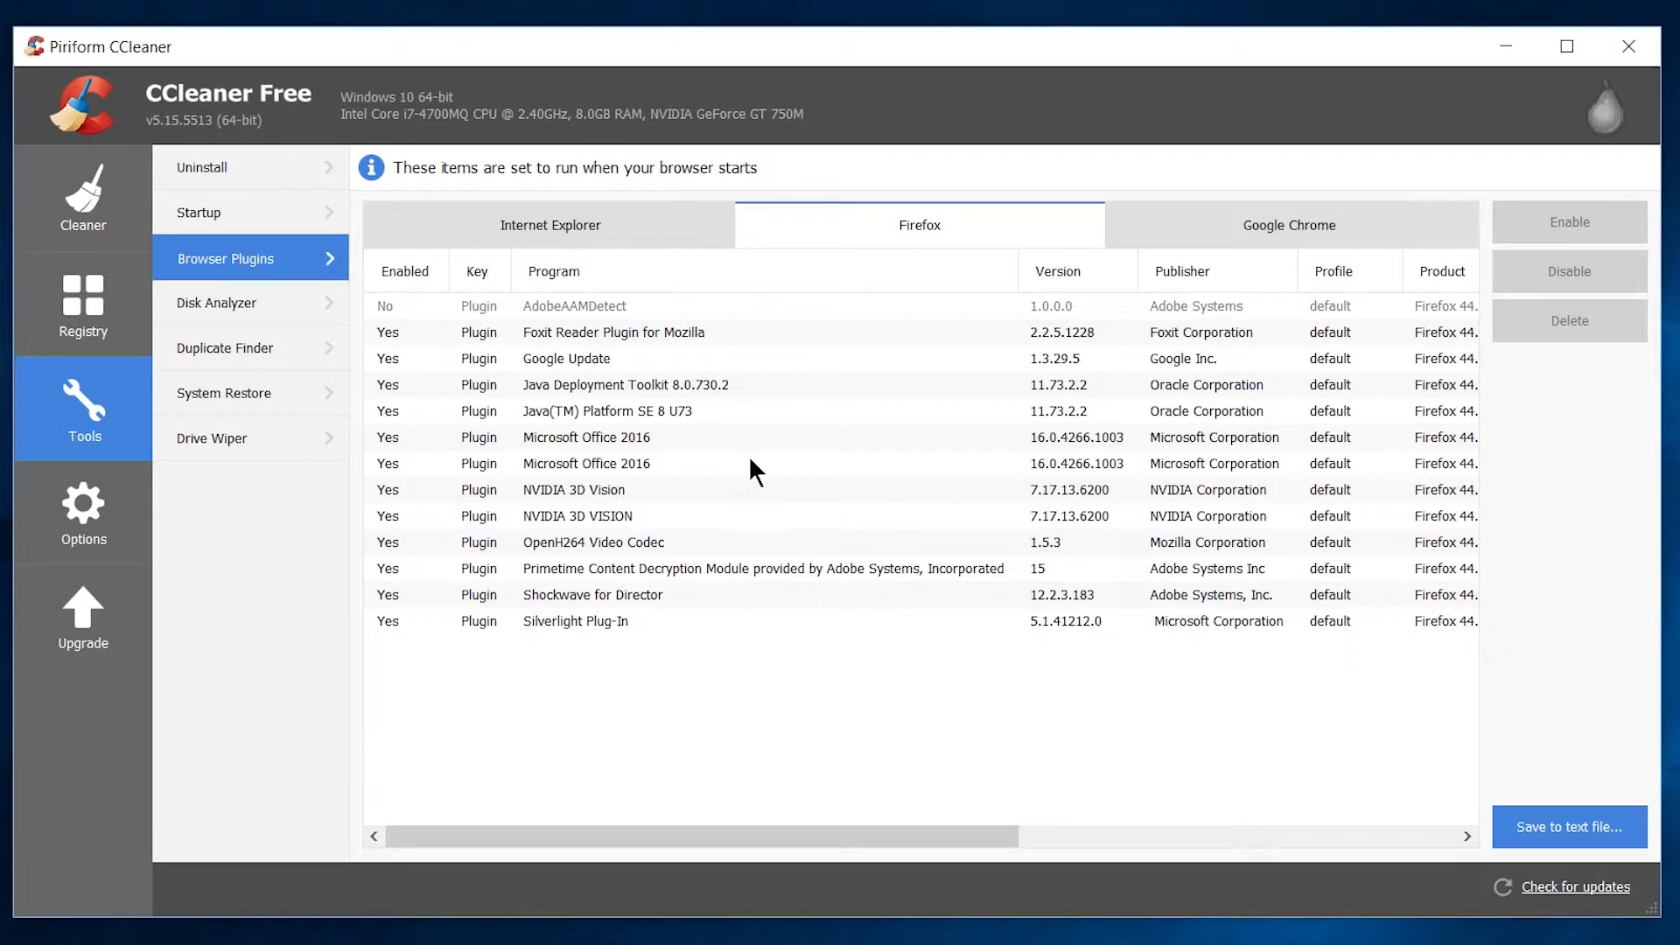
pyautogui.click(1182, 223)
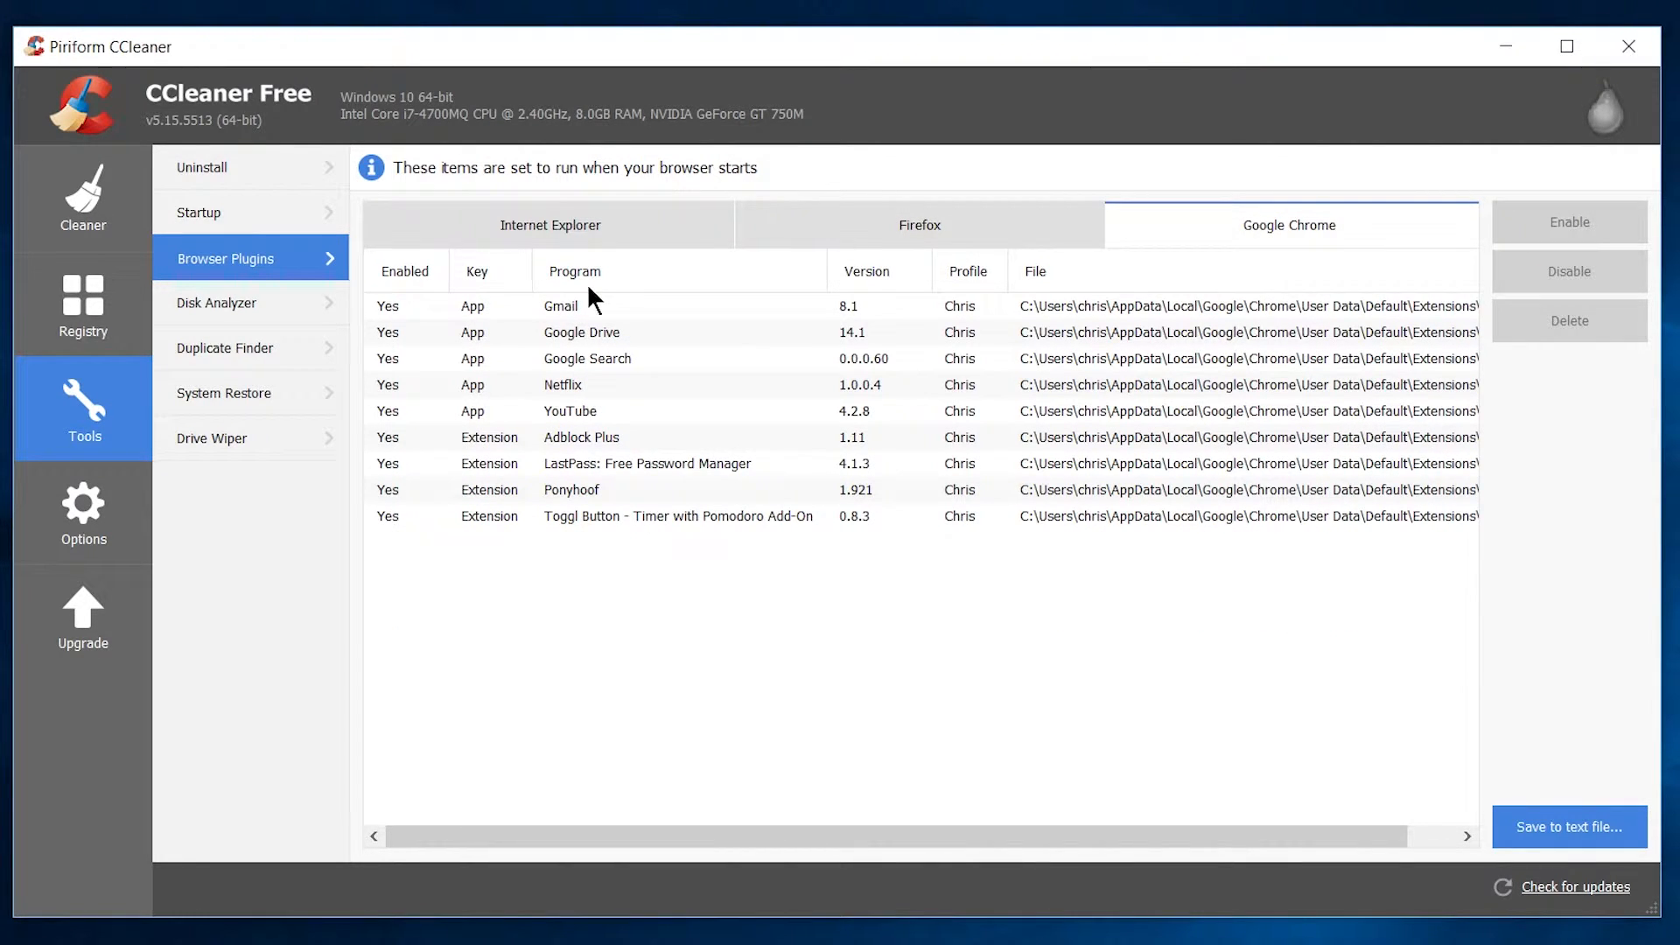
pyautogui.click(645, 383)
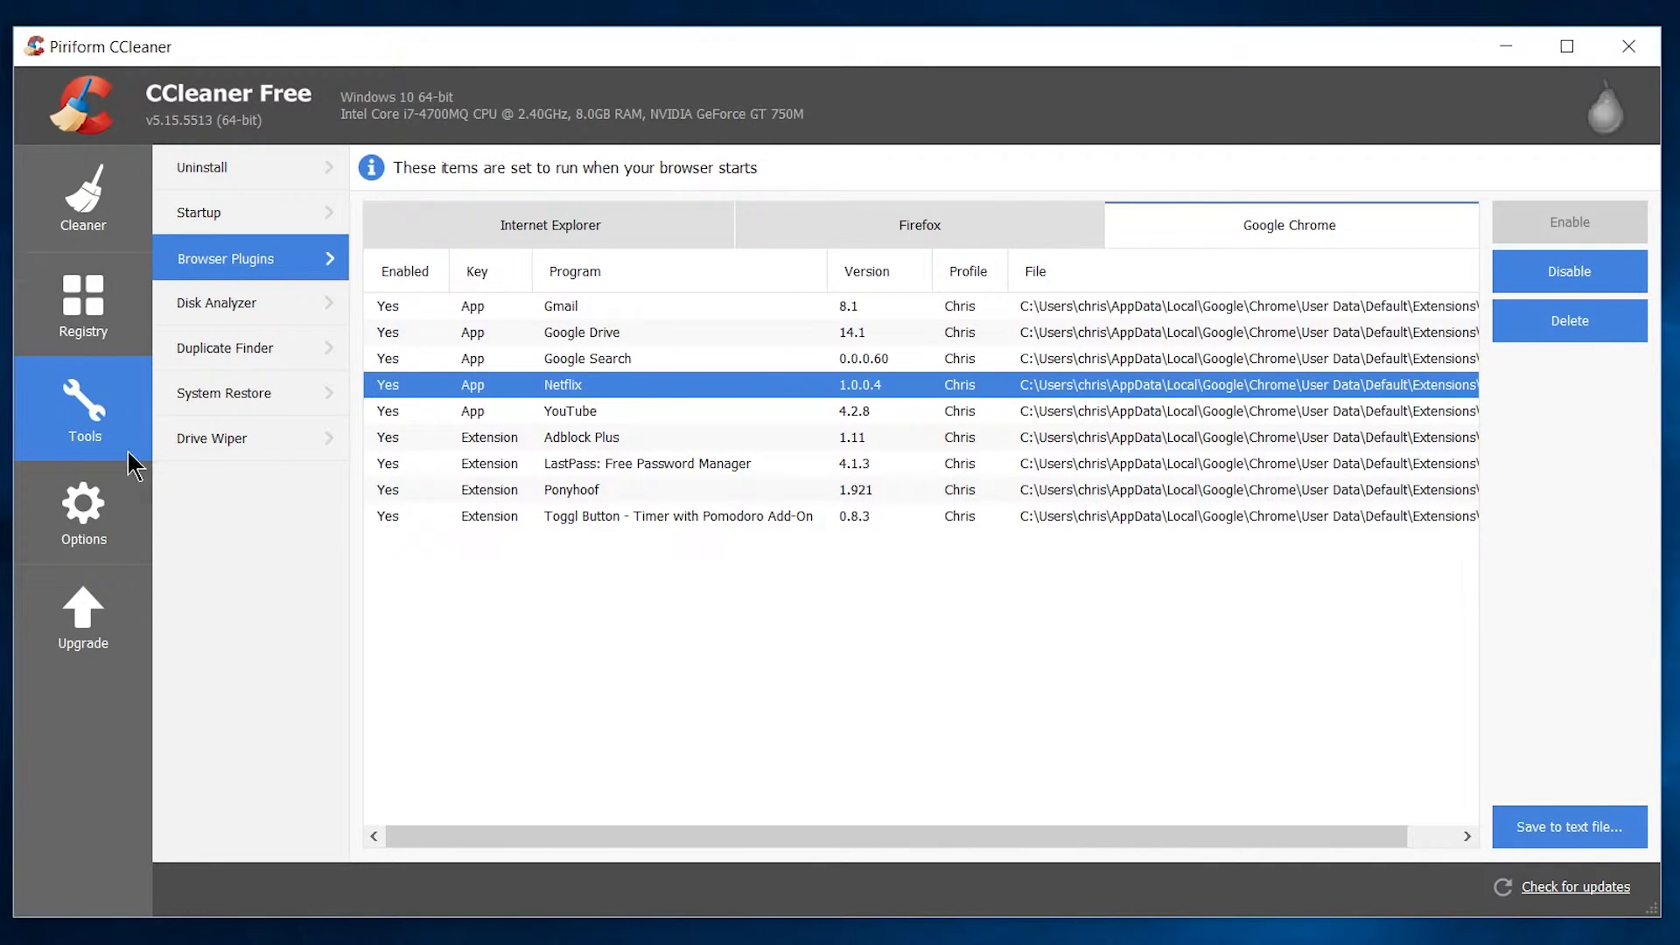
pyautogui.click(197, 305)
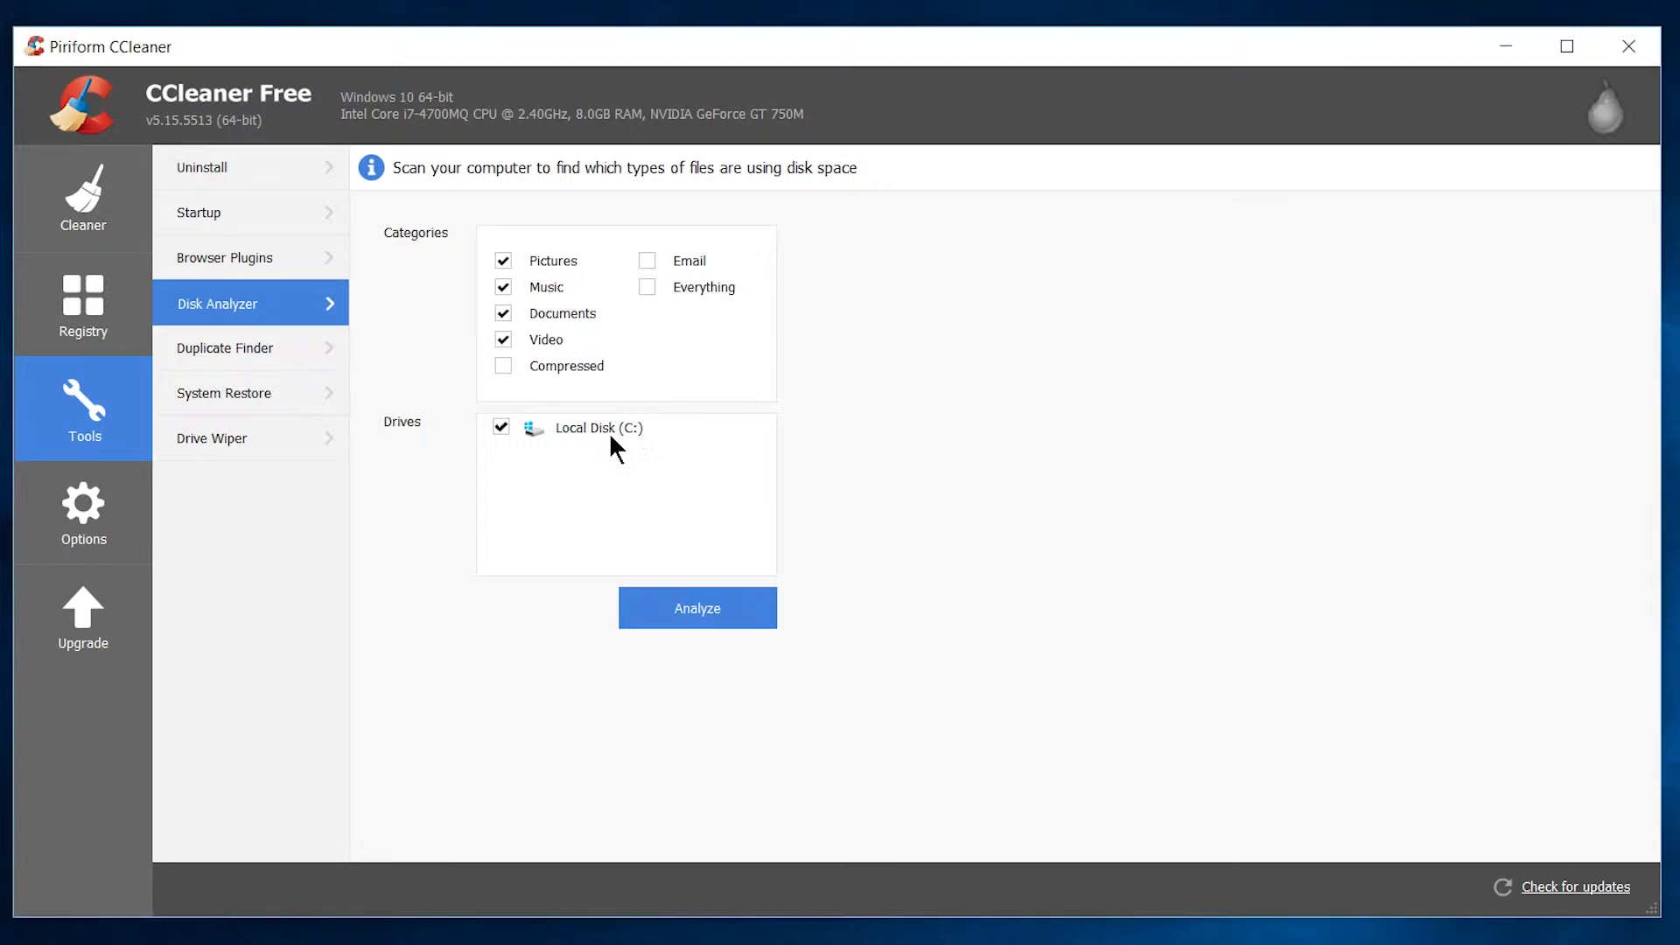
# Step: Analyse disk usage on Local Disk (C:) across pictures, music, documents, video and other files
pyautogui.click(741, 612)
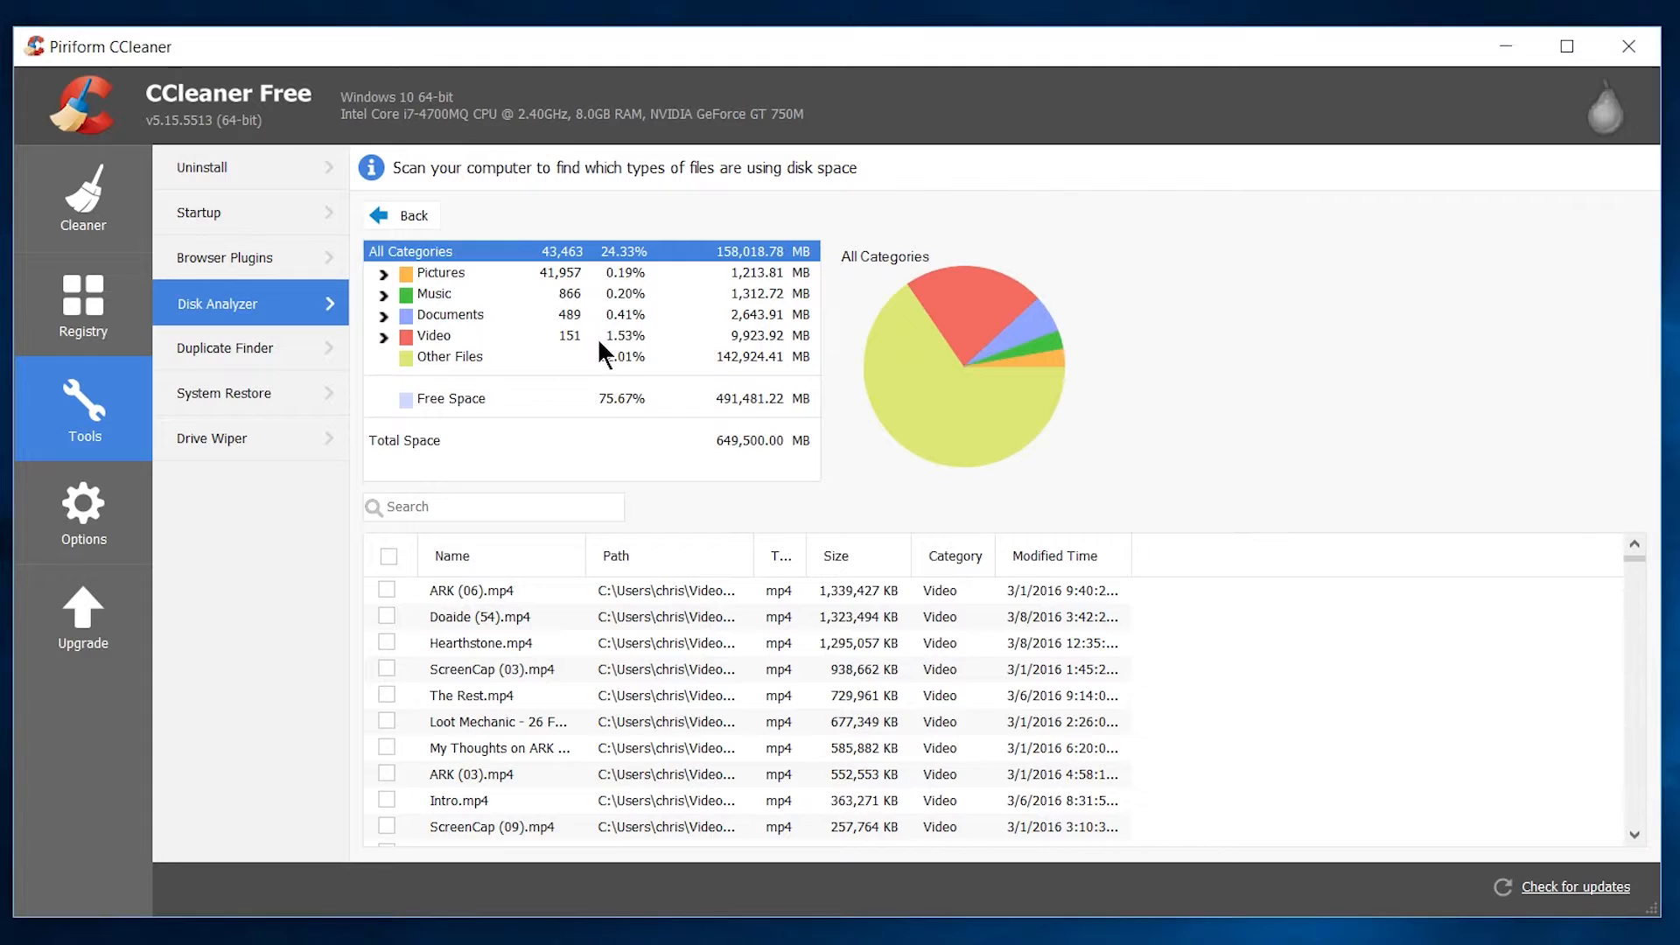
# Step: Explore the Video category's mp4 and wmv files, viewing file actions without changing anything
pyautogui.click(565, 336)
pyautogui.click(384, 338)
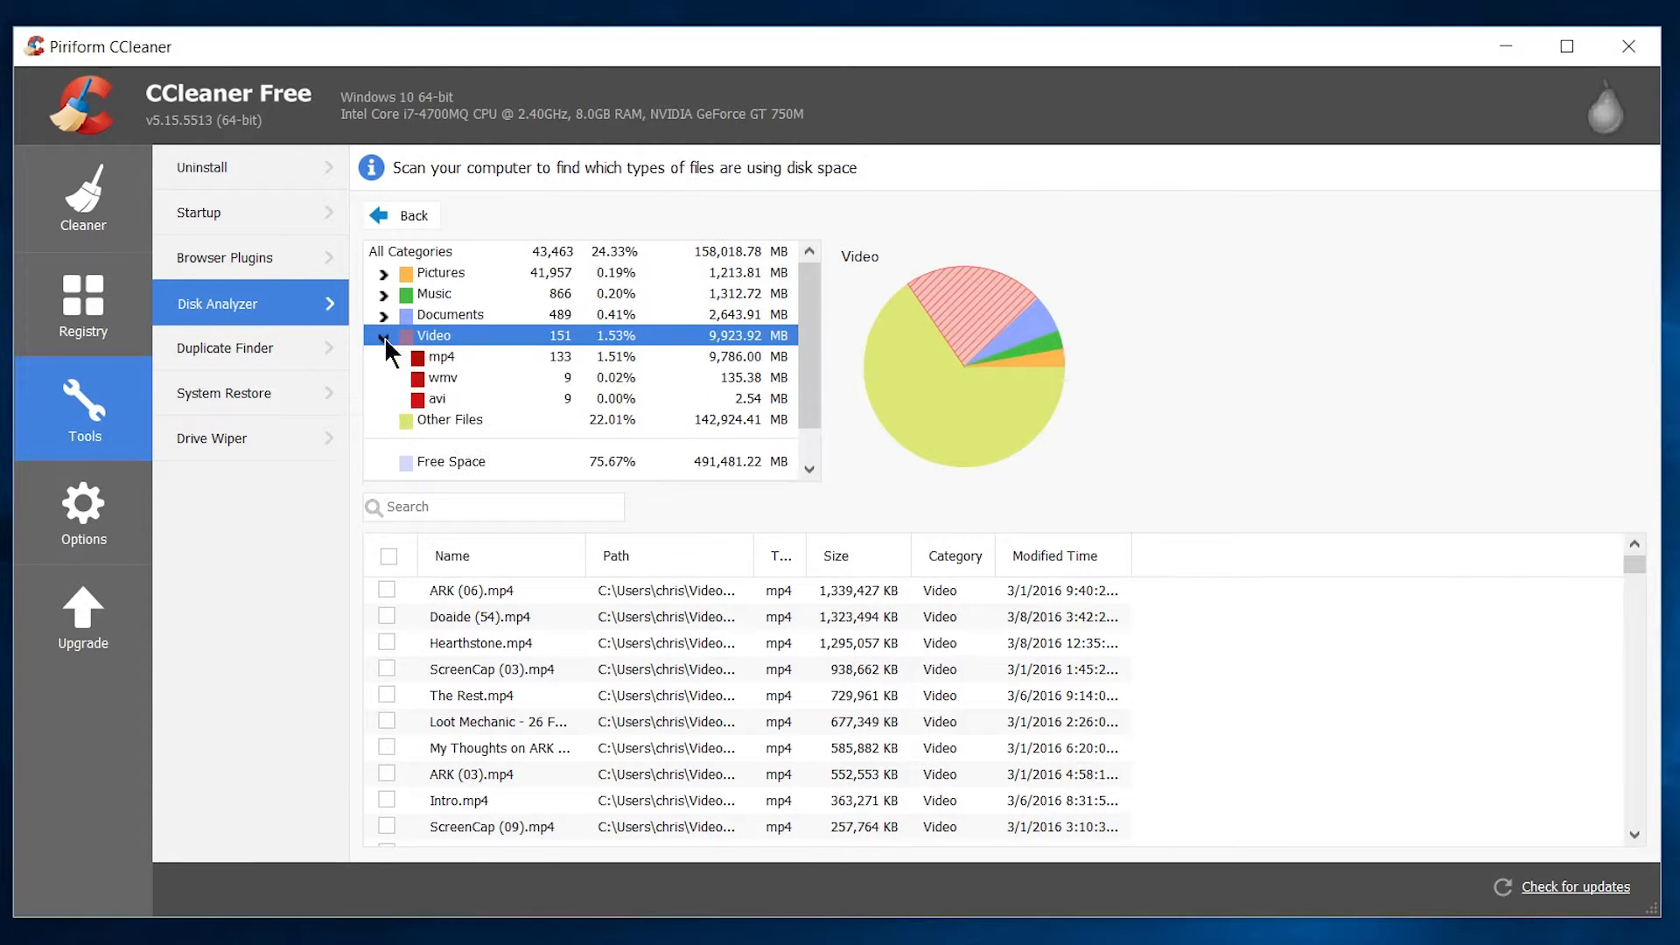
pyautogui.click(384, 338)
pyautogui.click(479, 358)
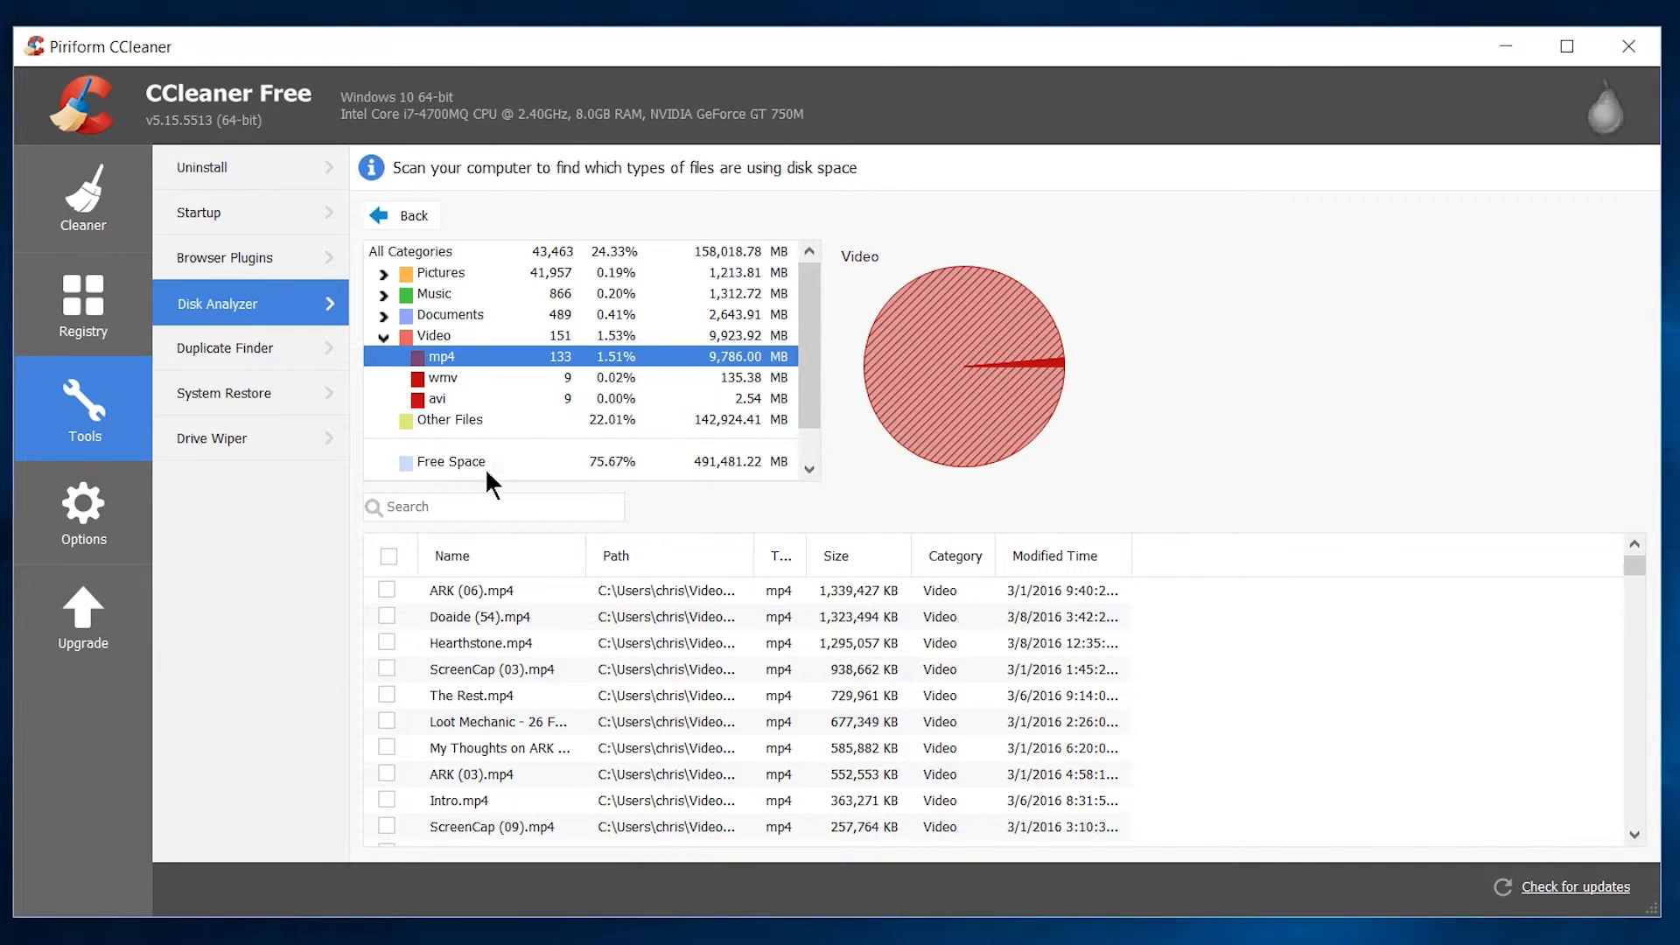
pyautogui.click(527, 378)
pyautogui.click(525, 357)
pyautogui.click(866, 697)
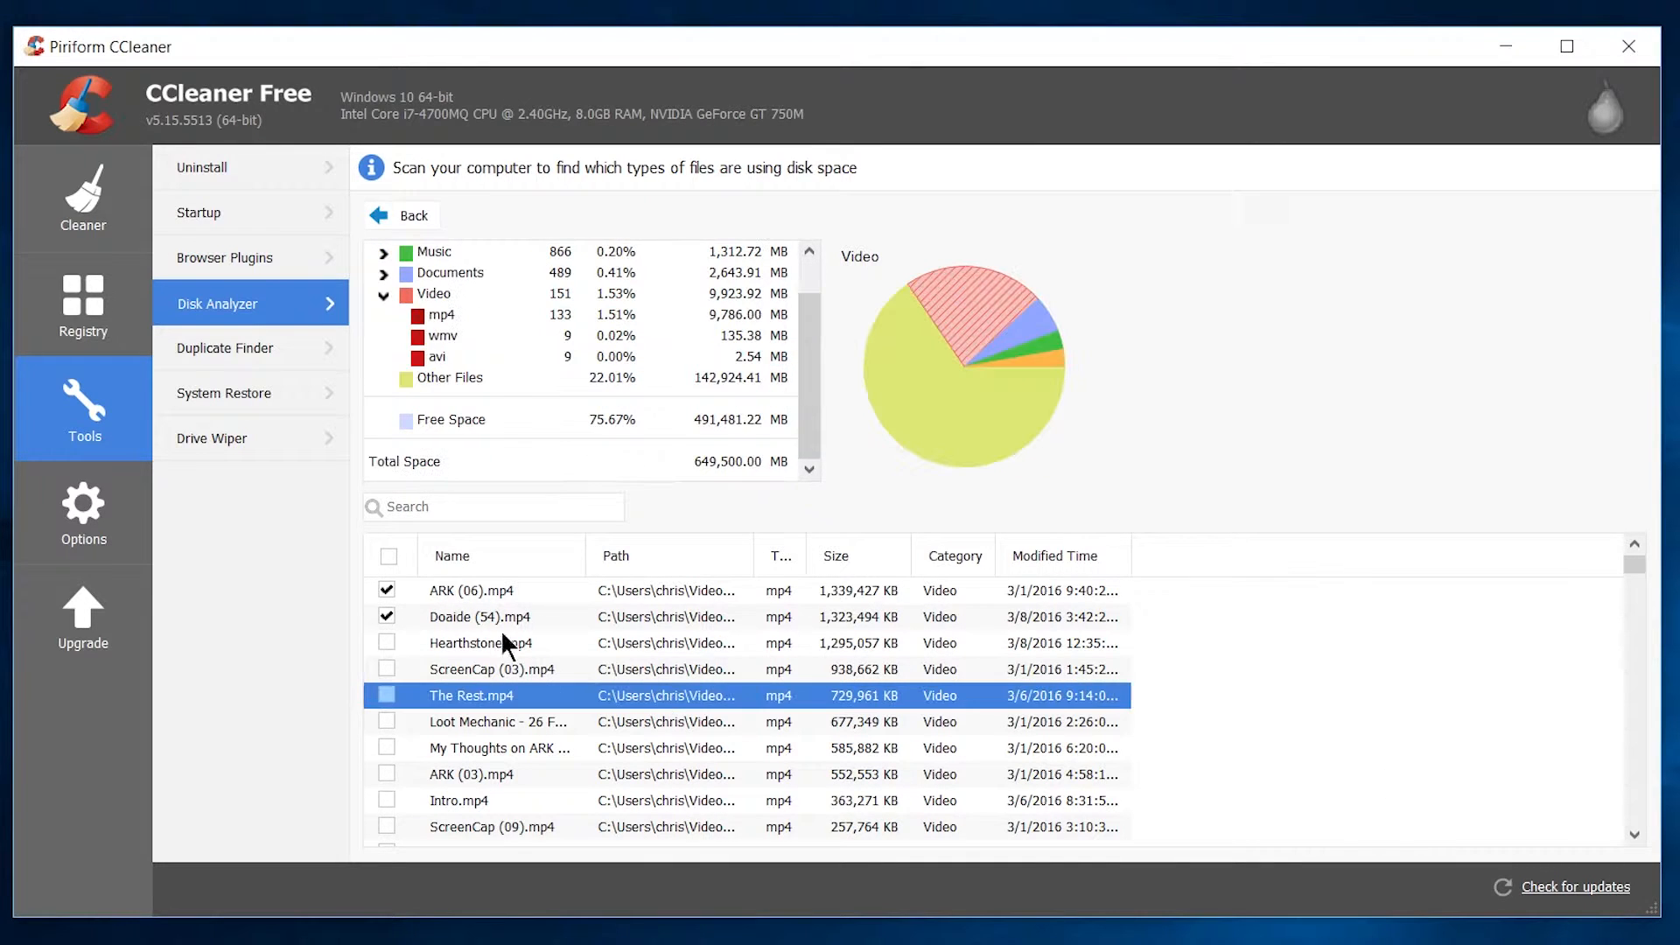
pyautogui.rightClick(501, 598)
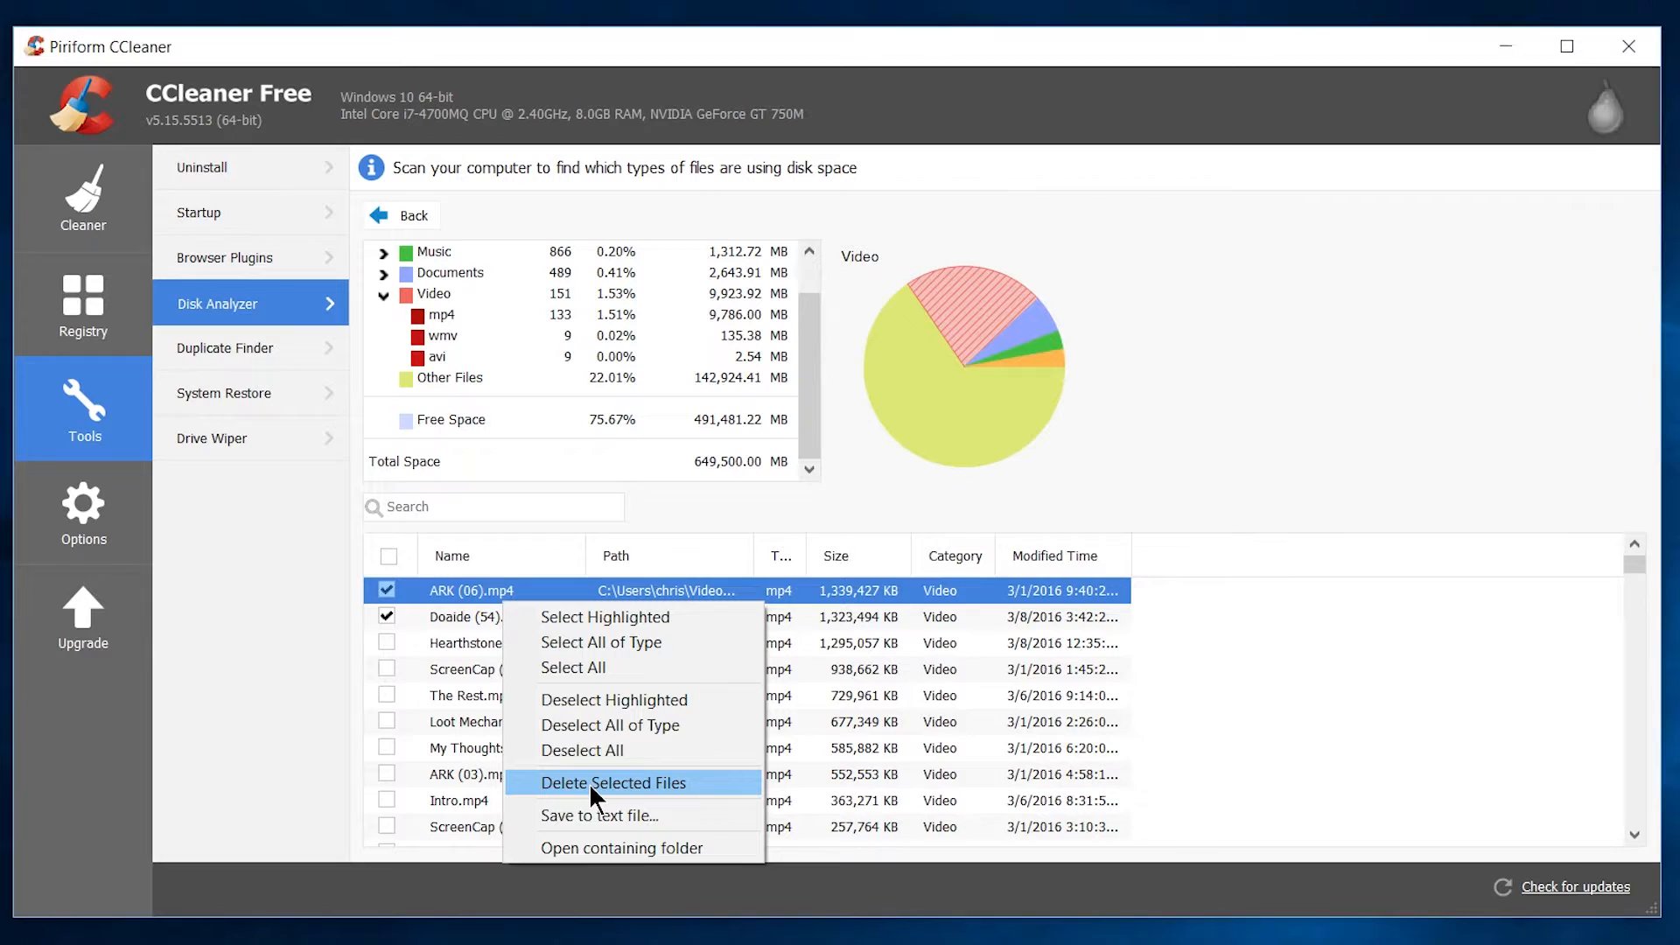
pyautogui.click(359, 635)
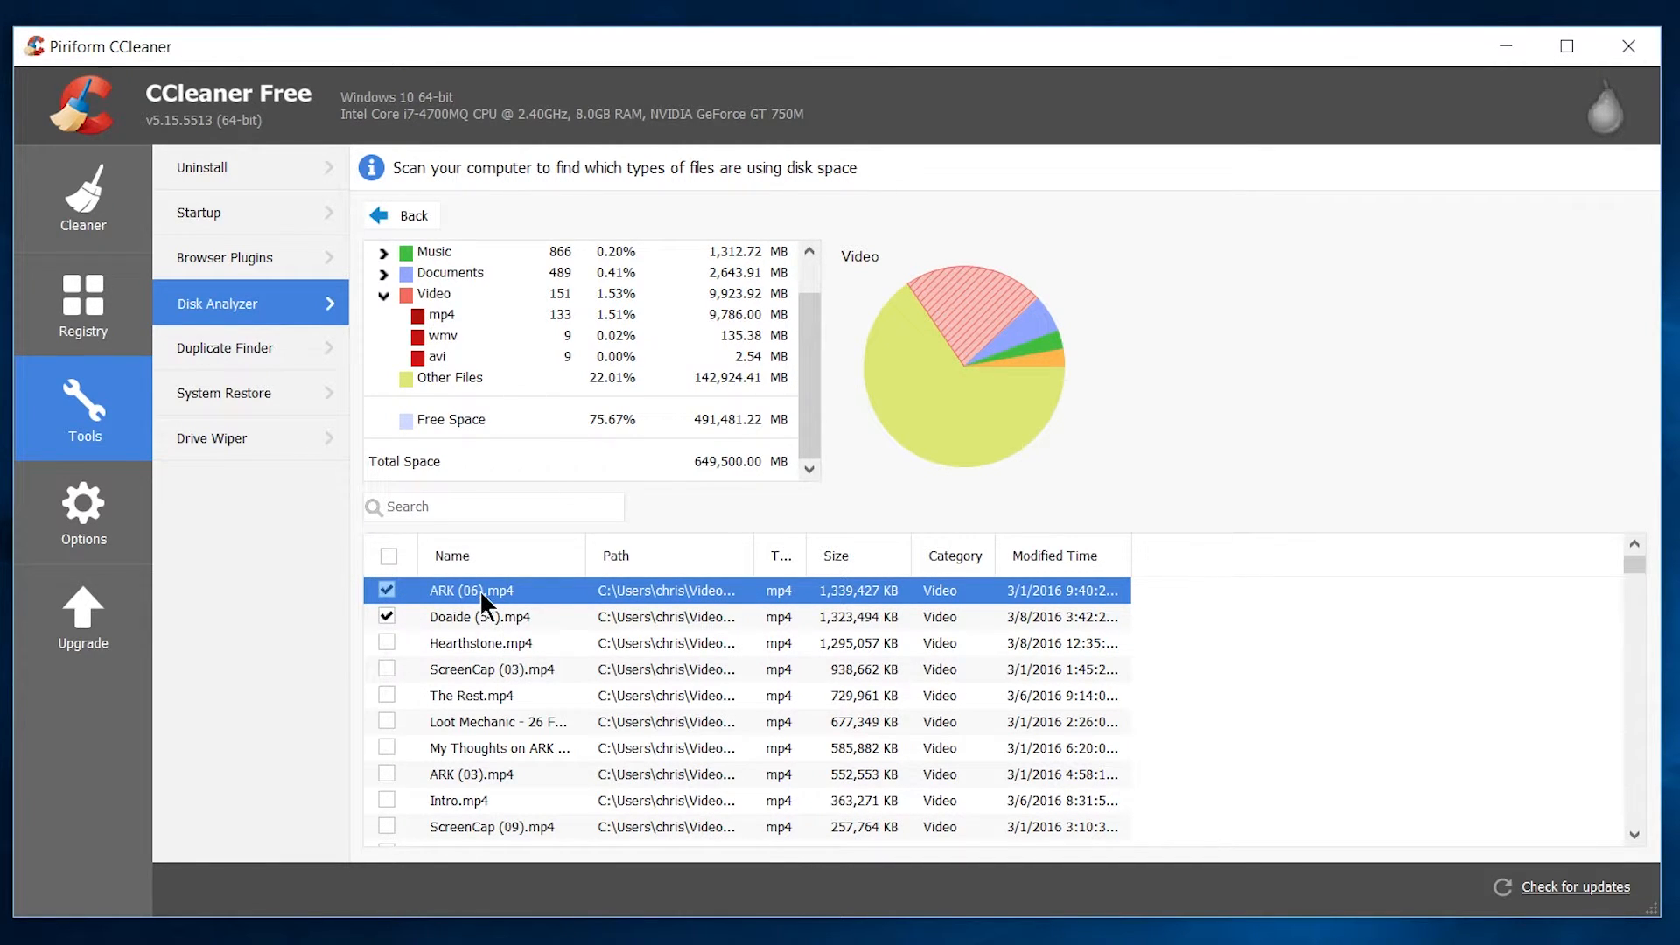
# Step: Check every file in the results, collapse Video, then go to Duplicate Finder
pyautogui.click(388, 557)
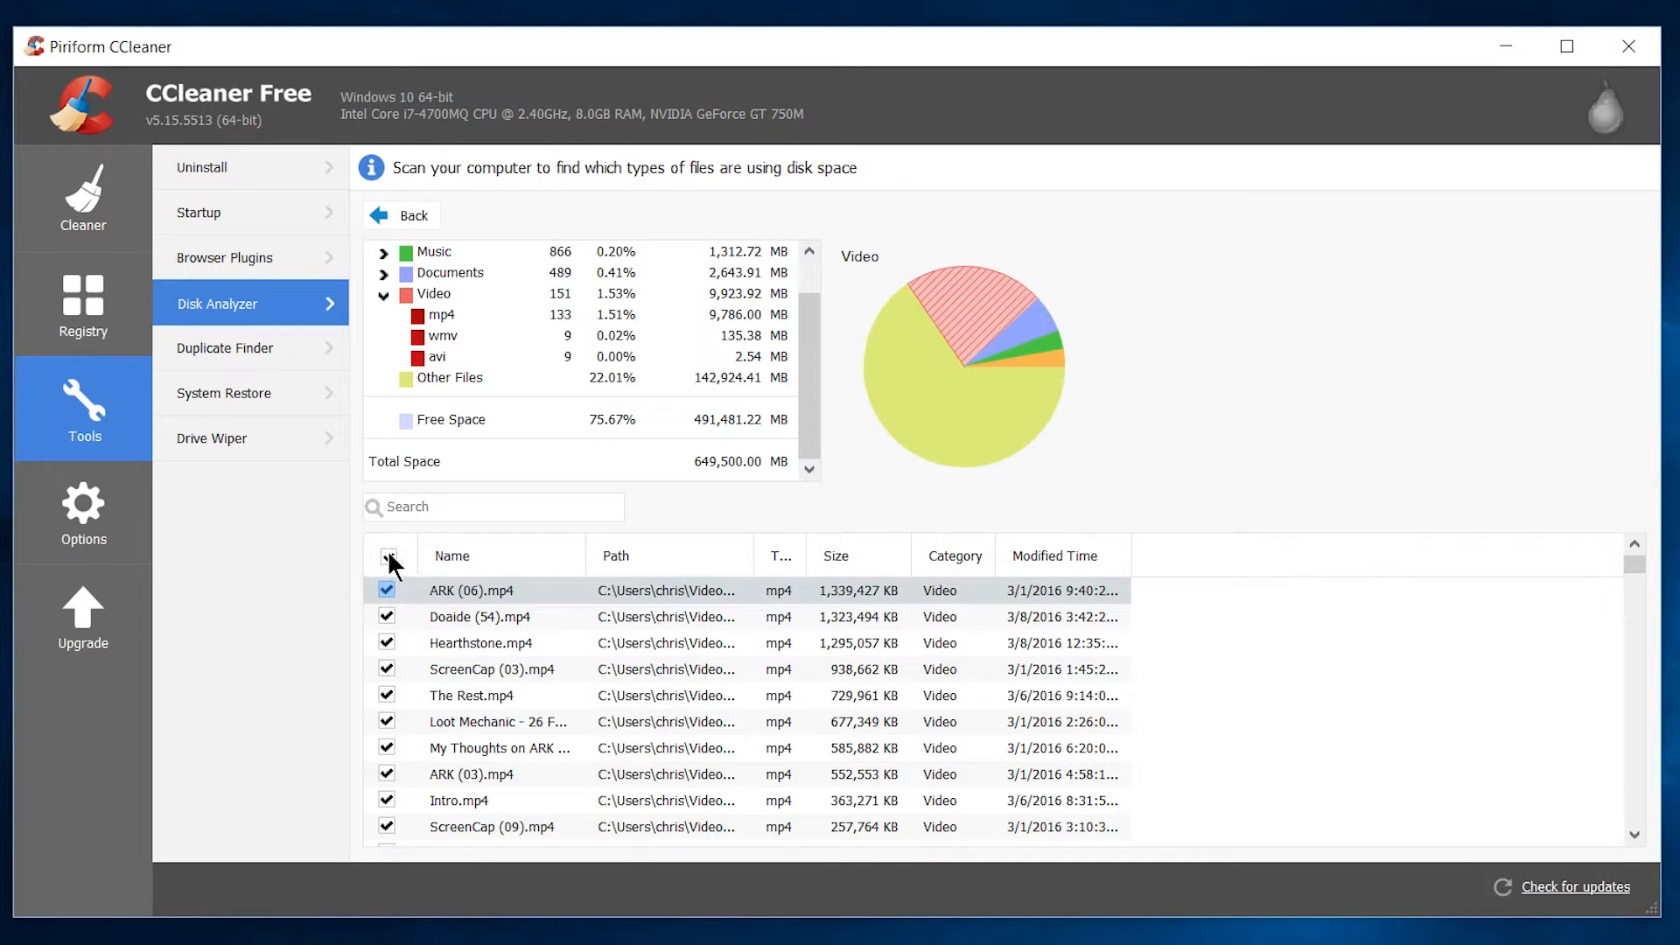
pyautogui.rightClick(504, 588)
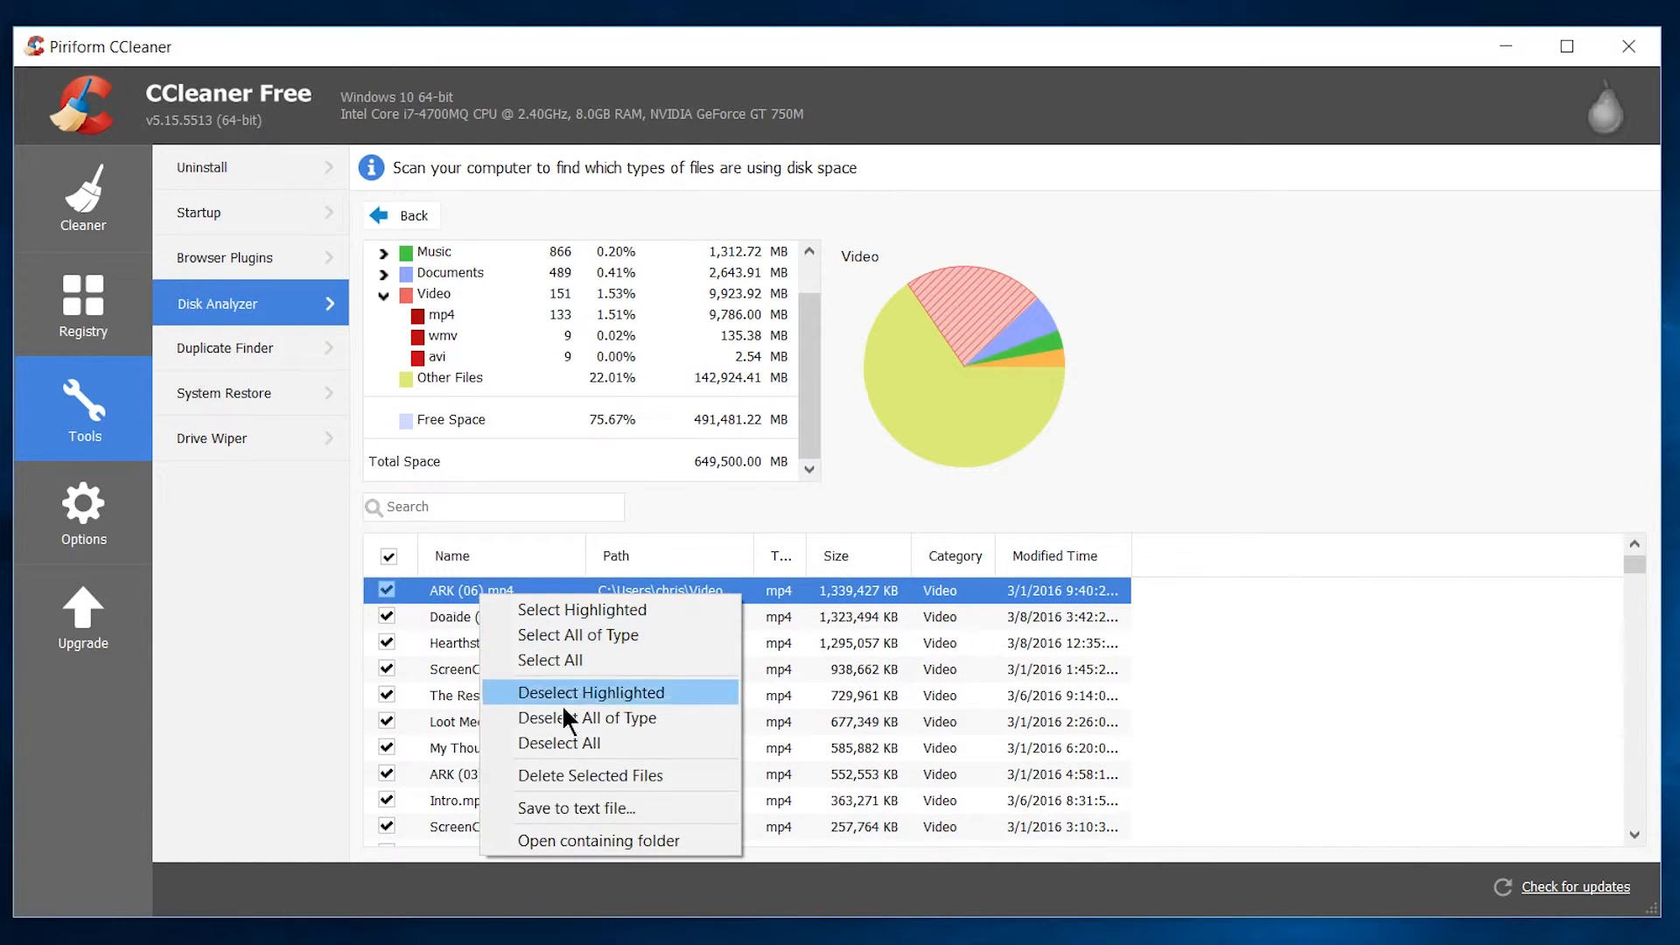
pyautogui.scroll(-5, 1506, 651)
pyautogui.scroll(-3, 1504, 649)
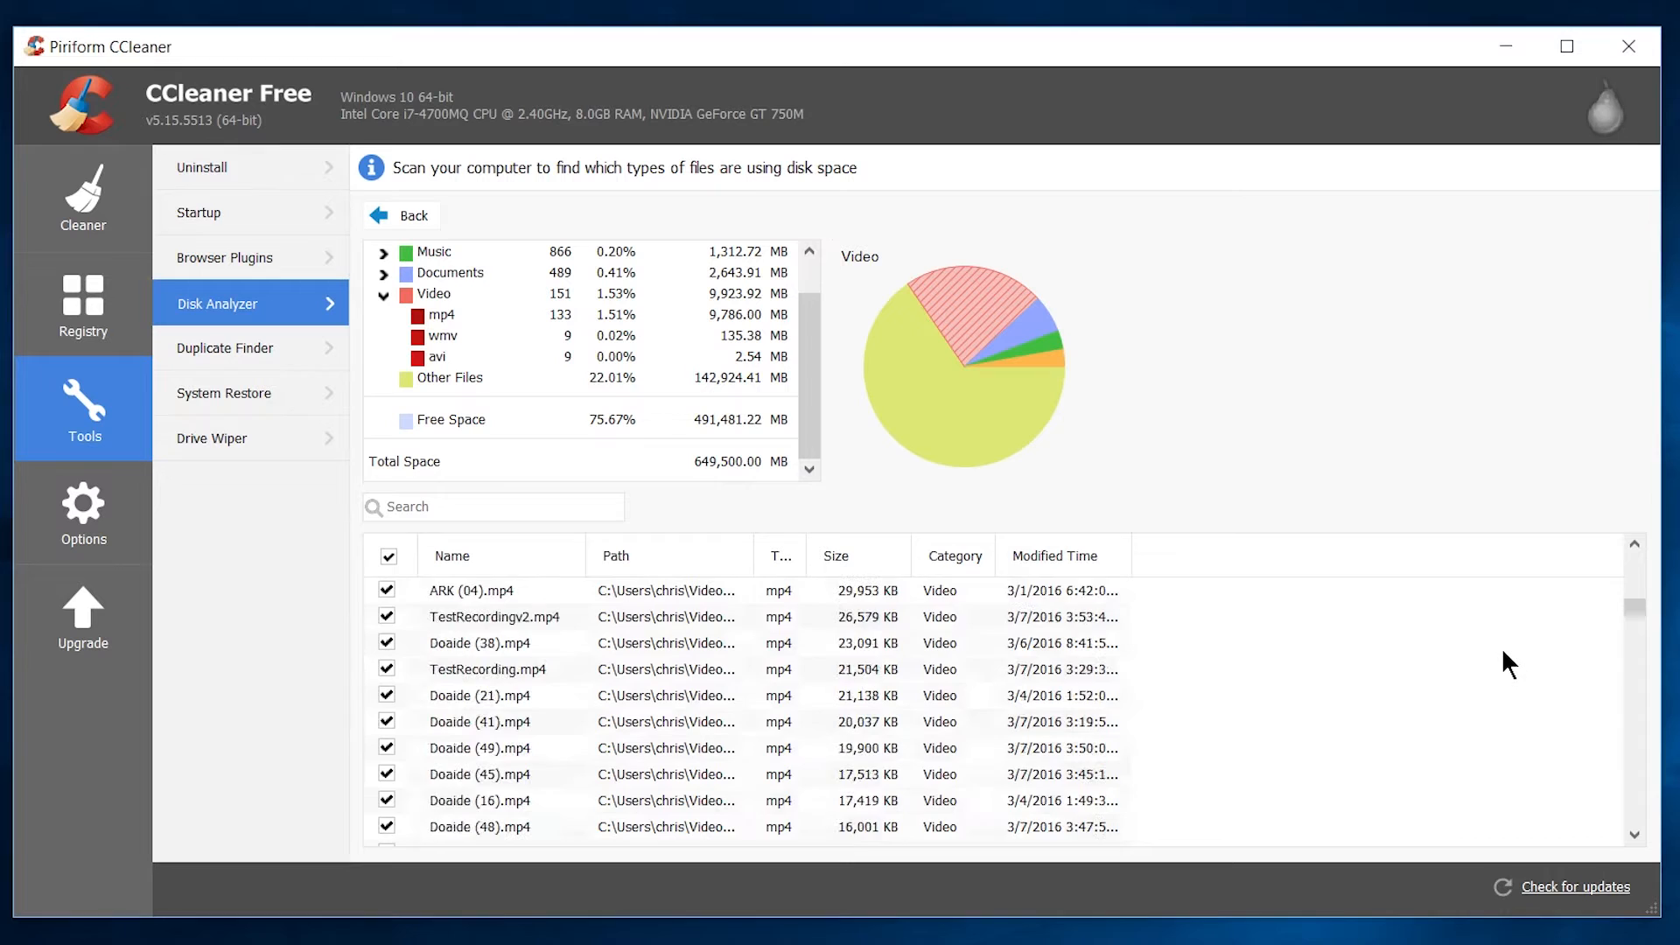
pyautogui.scroll(-3, 1503, 648)
pyautogui.scroll(-3, 1503, 649)
pyautogui.scroll(-3, 1504, 648)
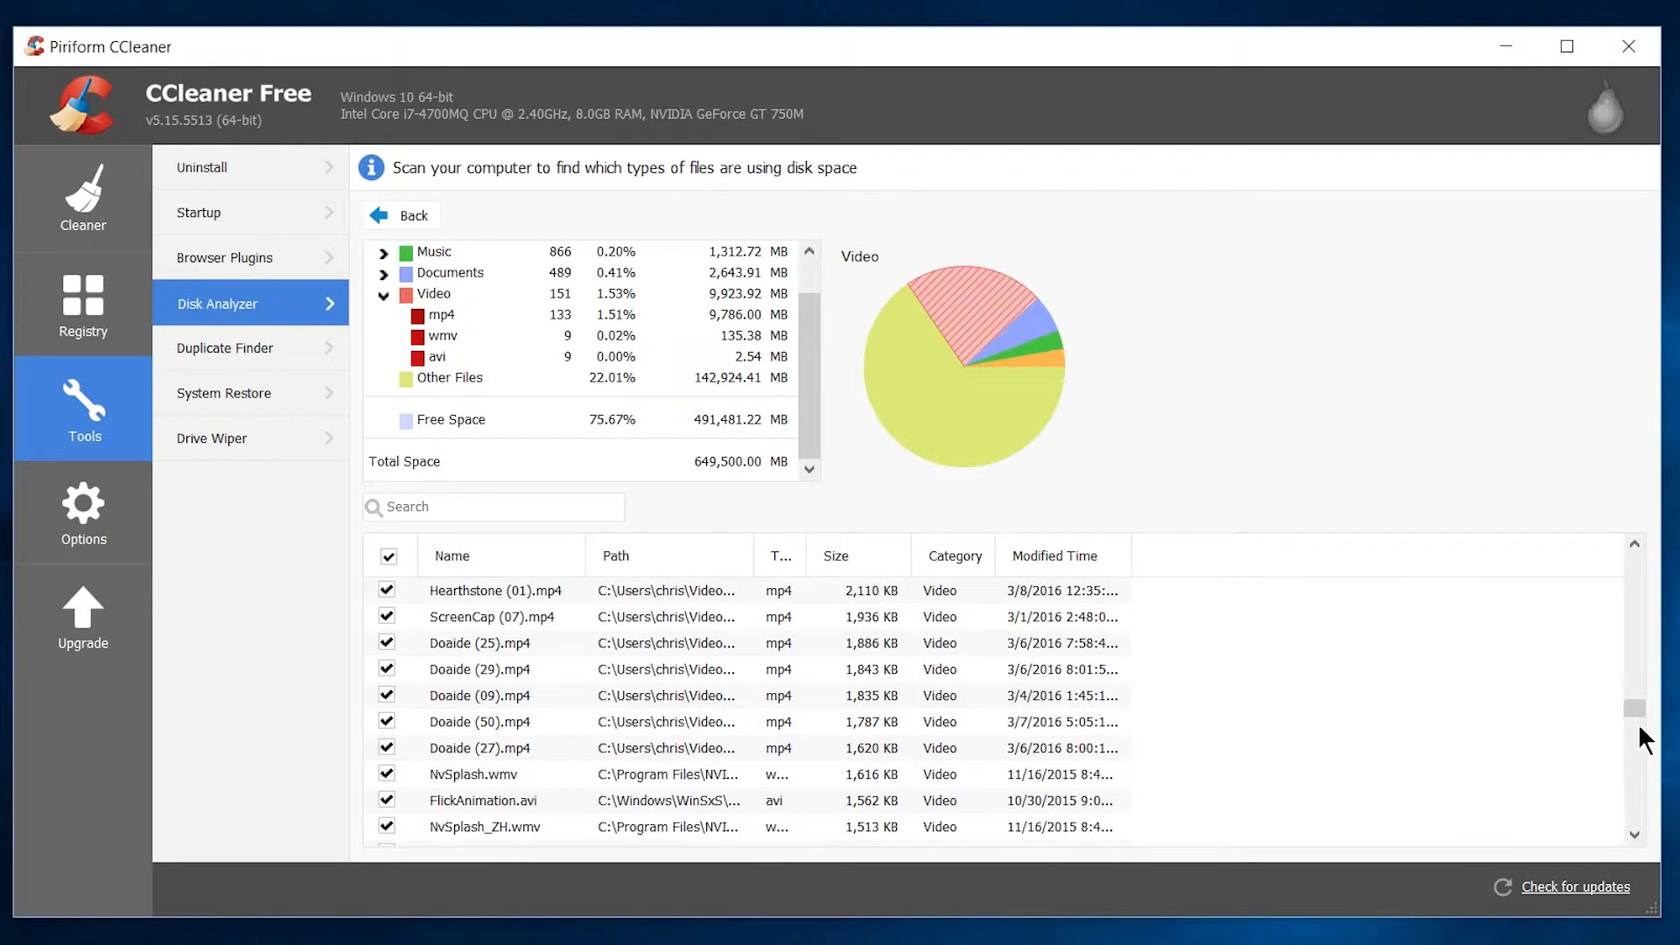
pyautogui.moveTo(1634, 712); pyautogui.dragTo(1623, 552)
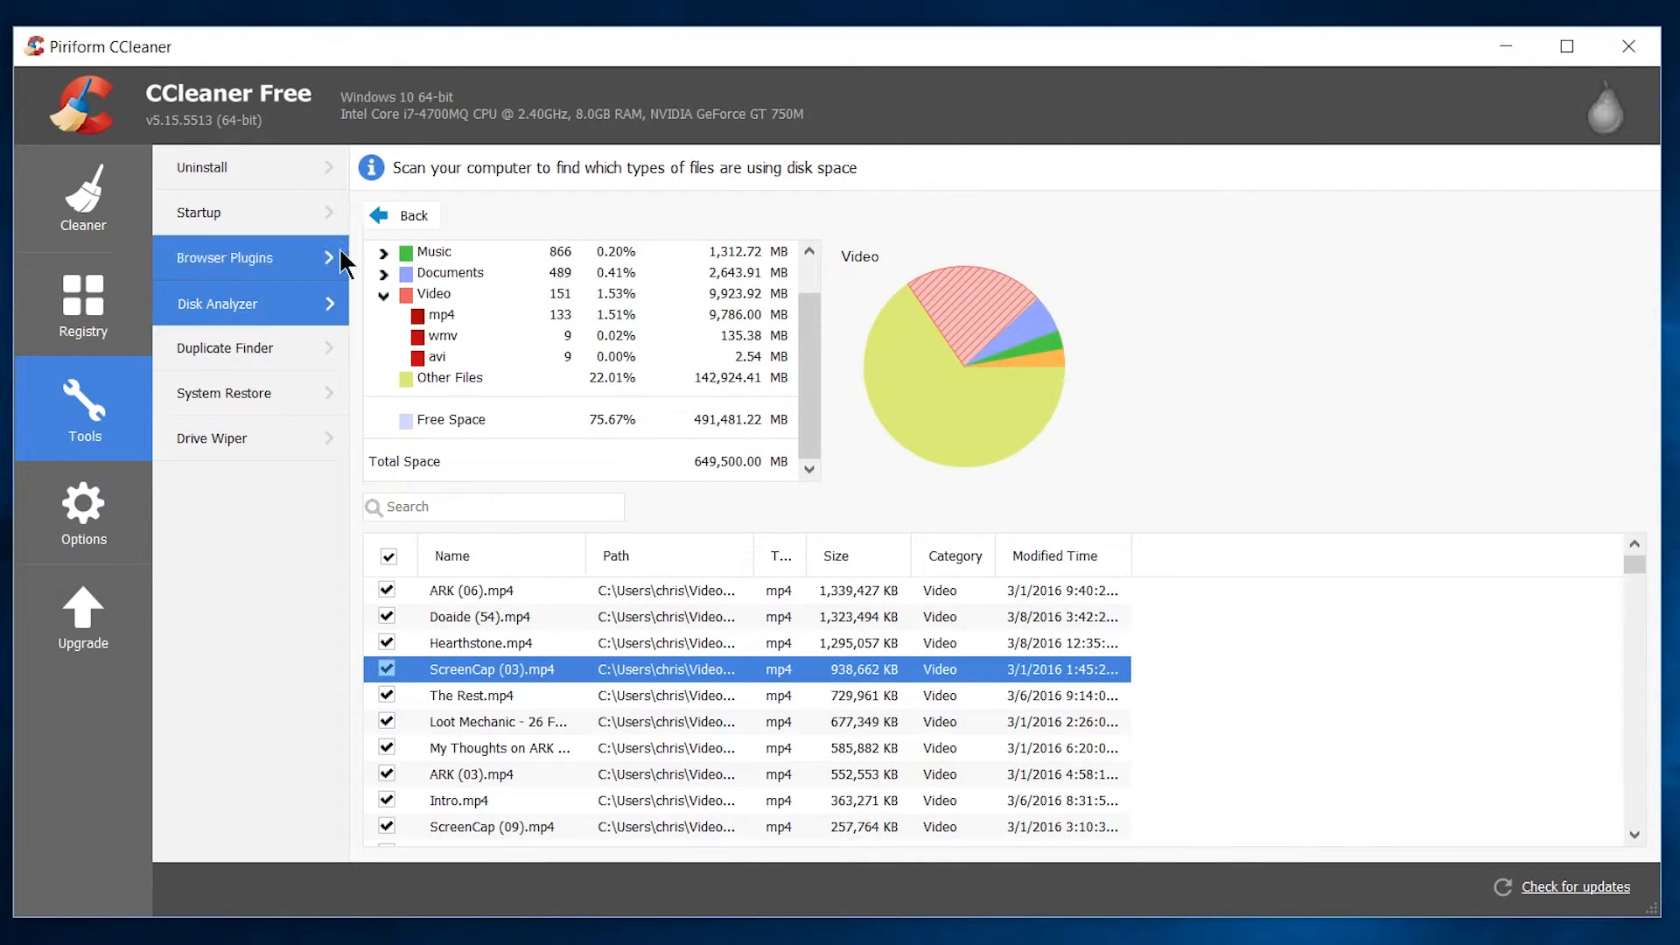
pyautogui.click(384, 294)
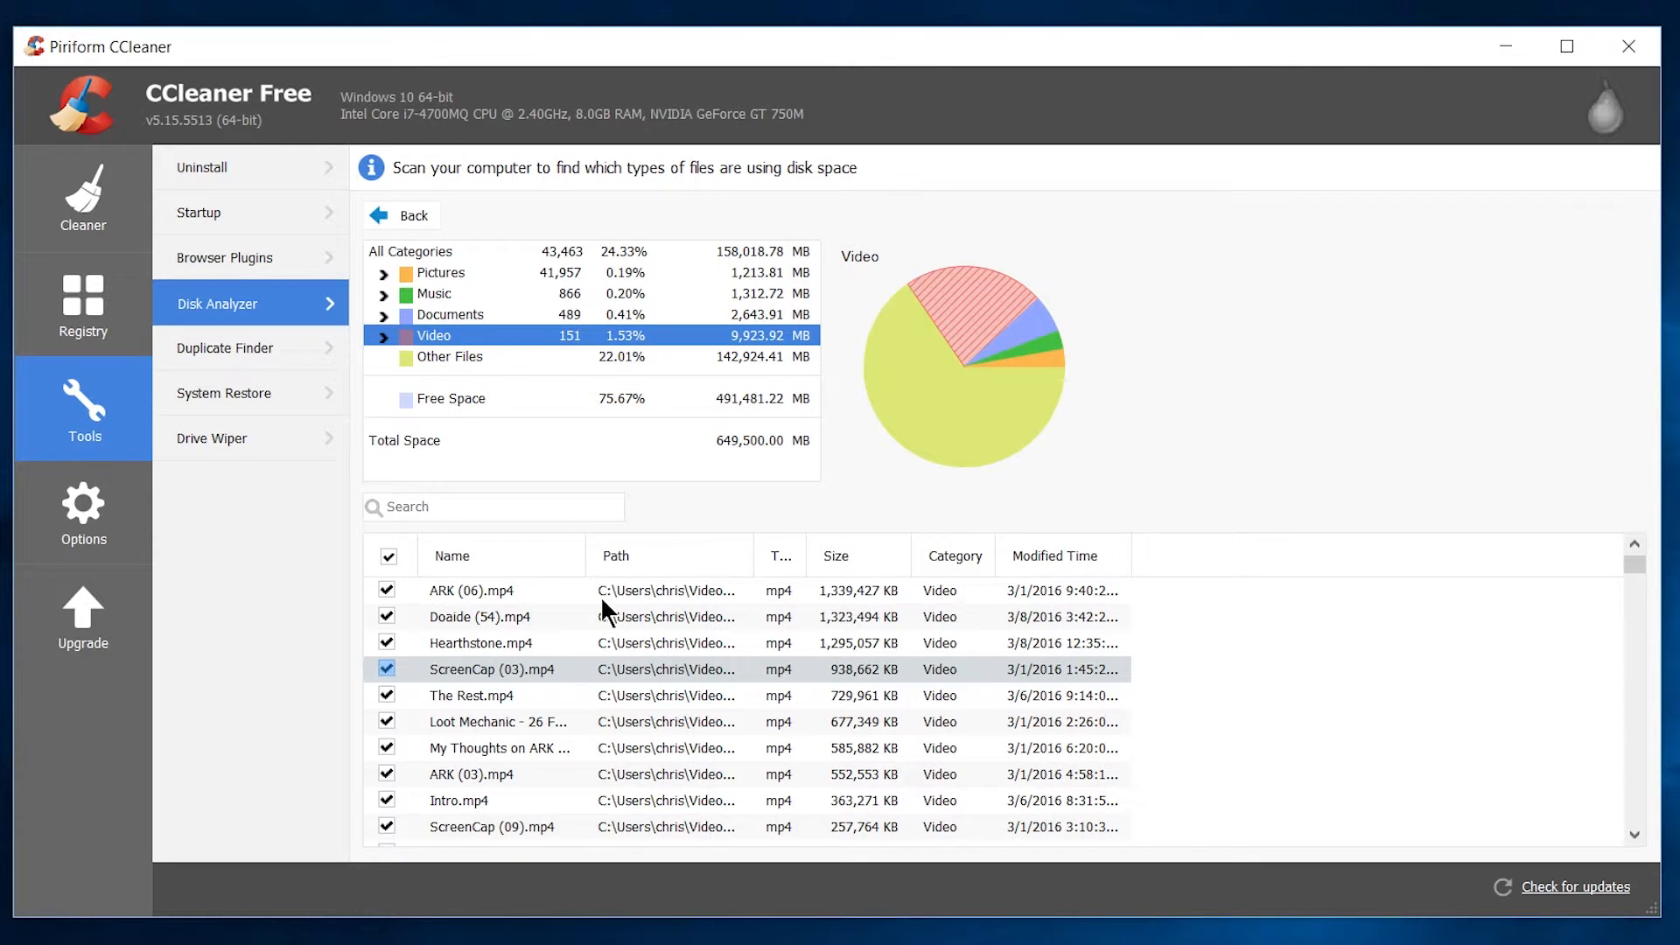
pyautogui.click(250, 348)
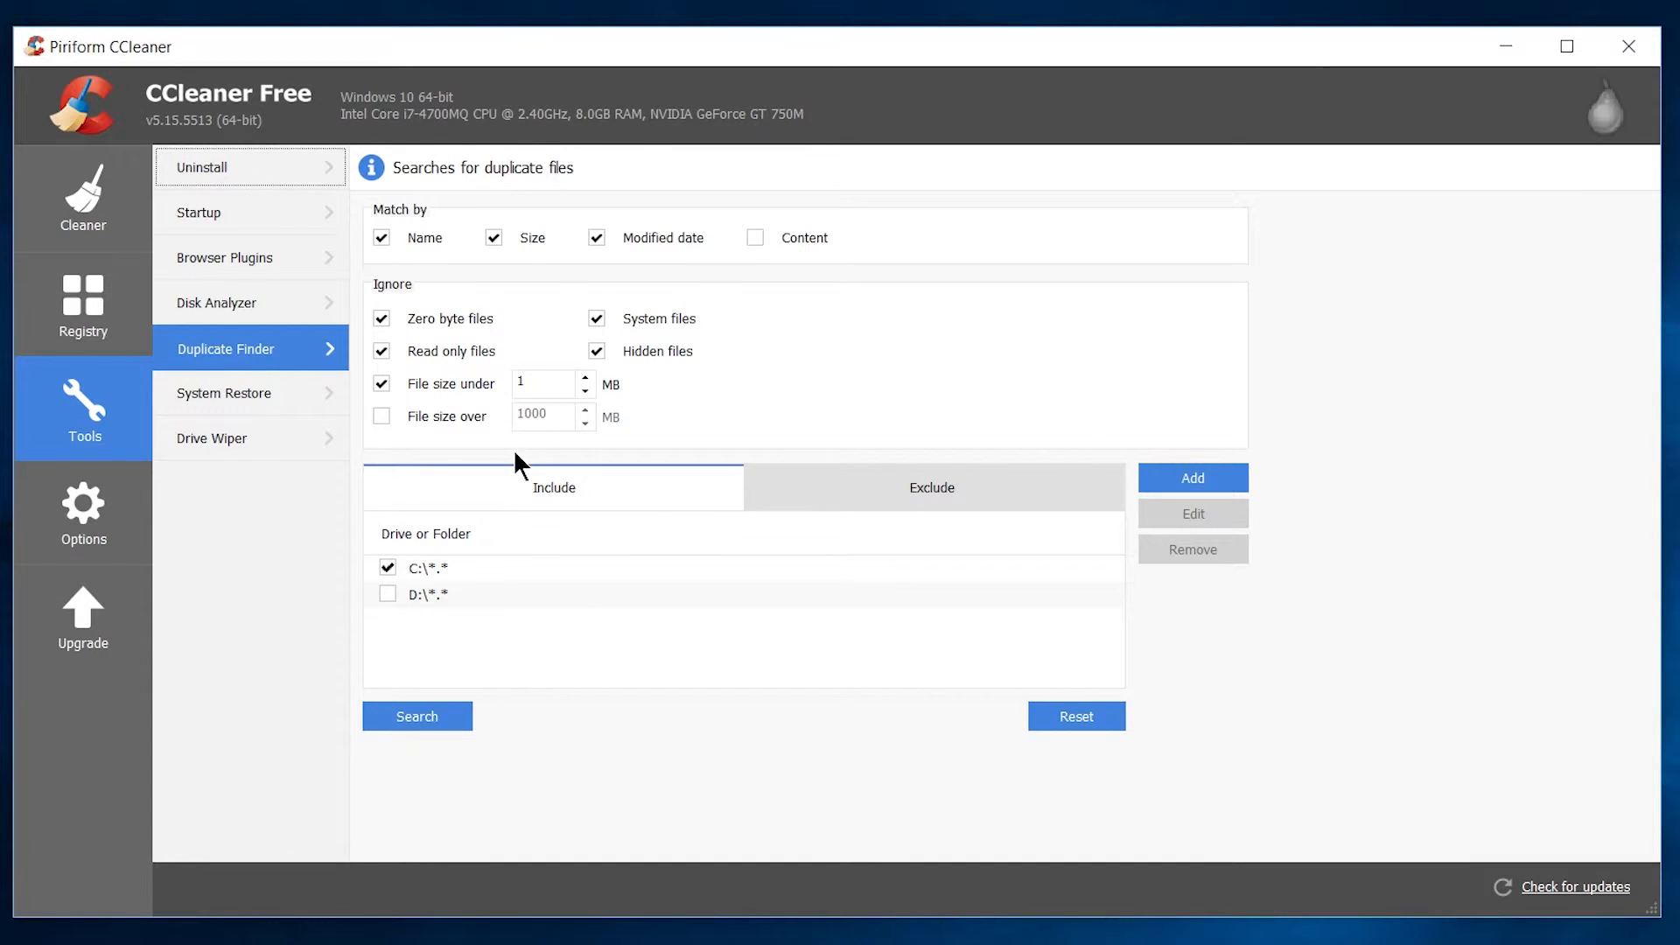
# Step: View the System Restore list showing two Windows Update restore points from 3/10/2016
pyautogui.click(282, 395)
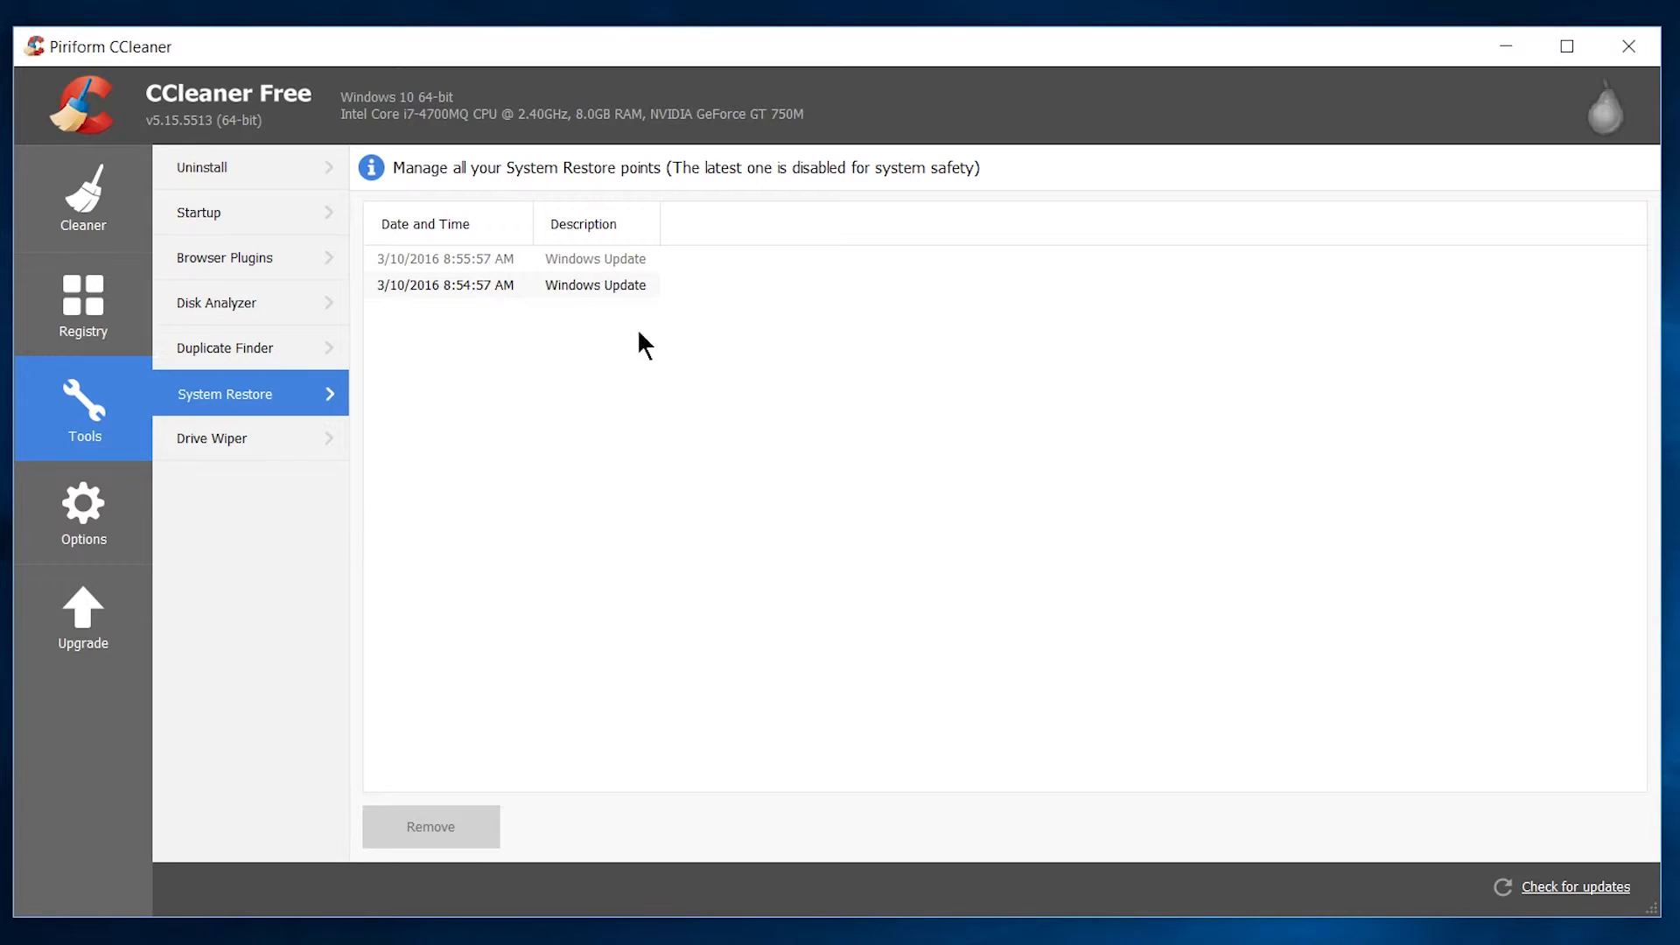
# Step: Select then deselect a restore point, and switch to the Drive Wiper tool on drive C
pyautogui.click(649, 281)
pyautogui.click(762, 552)
pyautogui.press('Down')
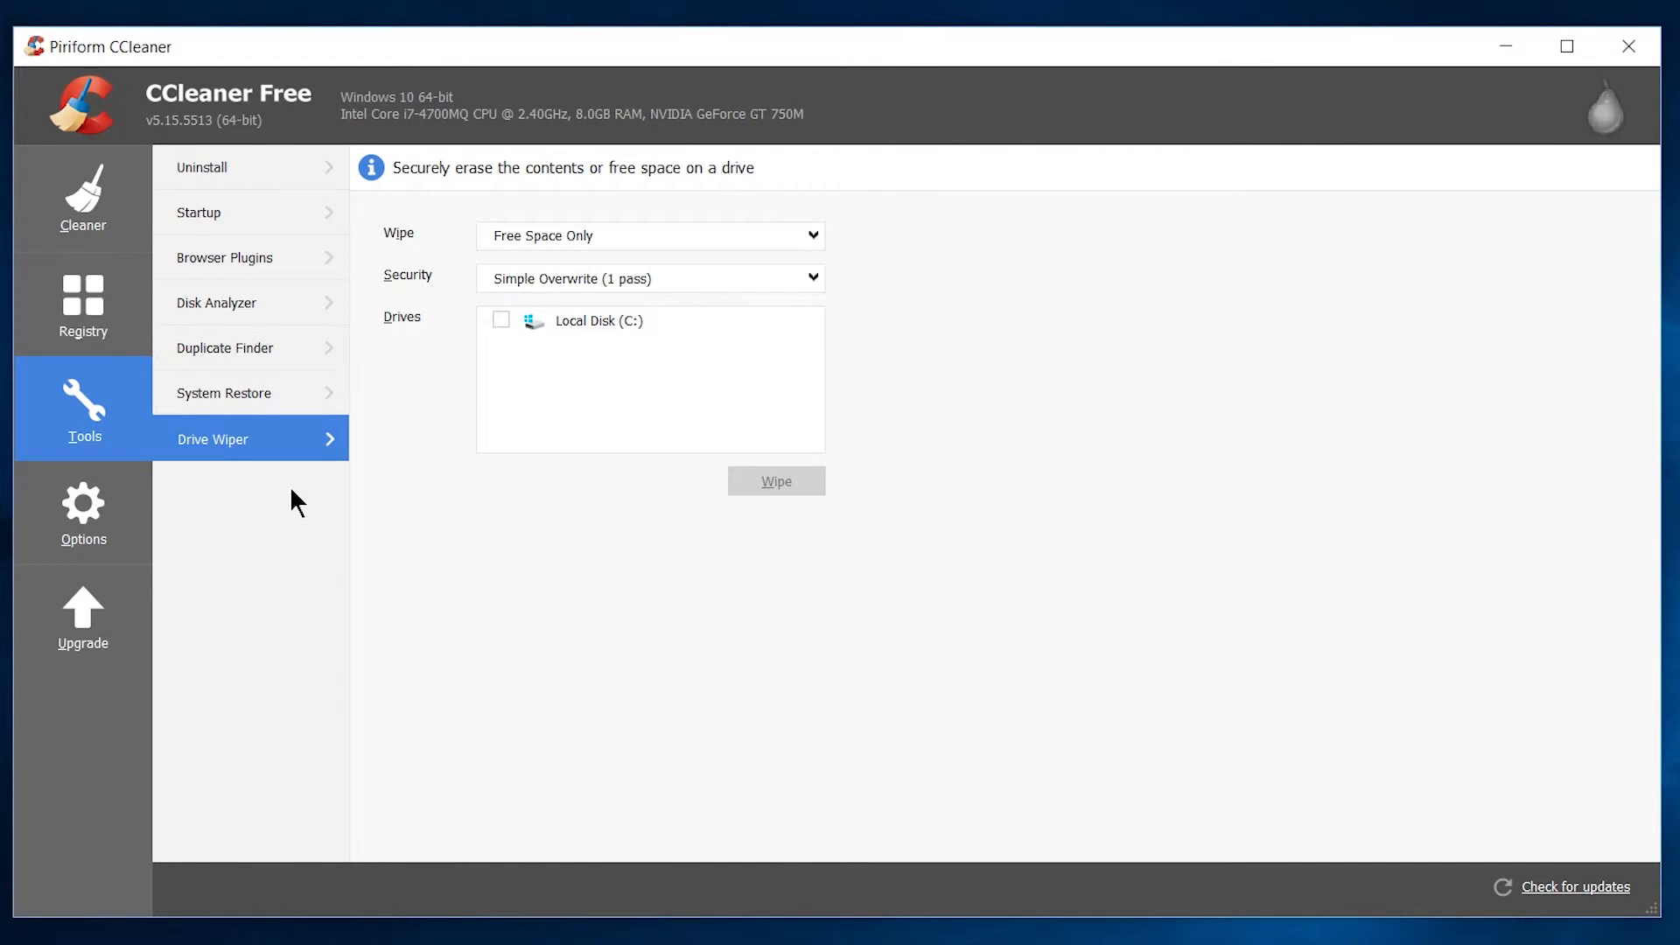
# Step: Change the Wipe choice from Free Space Only to Entire Drive, then go to Options
pyautogui.click(587, 237)
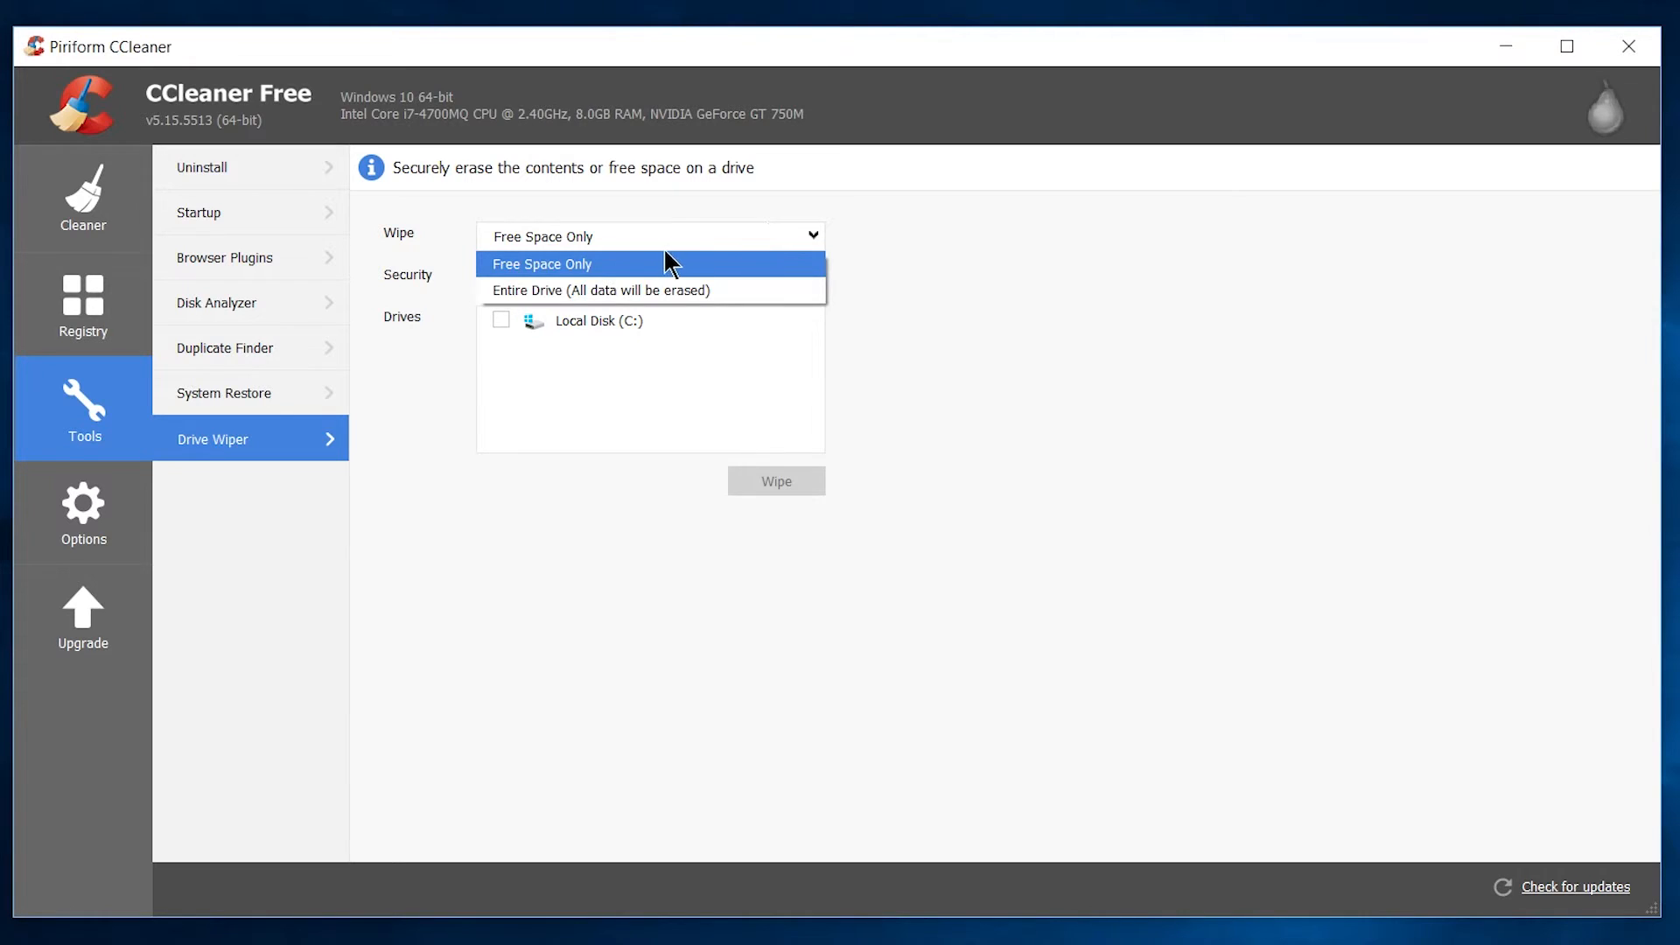
pyautogui.click(643, 260)
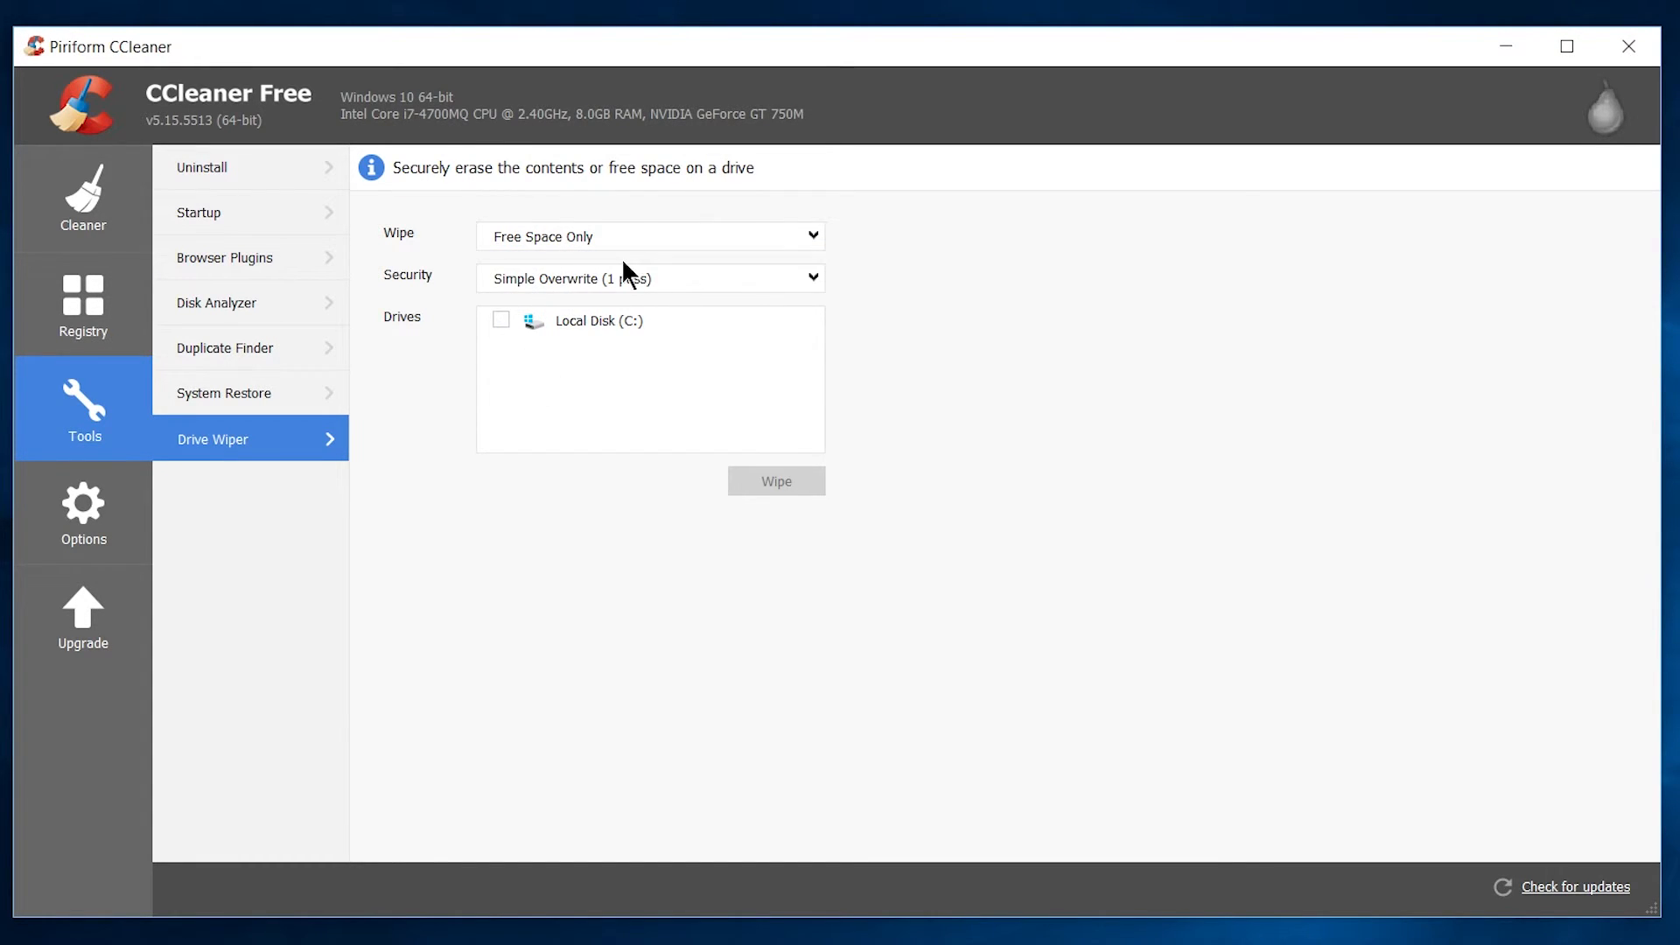
pyautogui.click(651, 232)
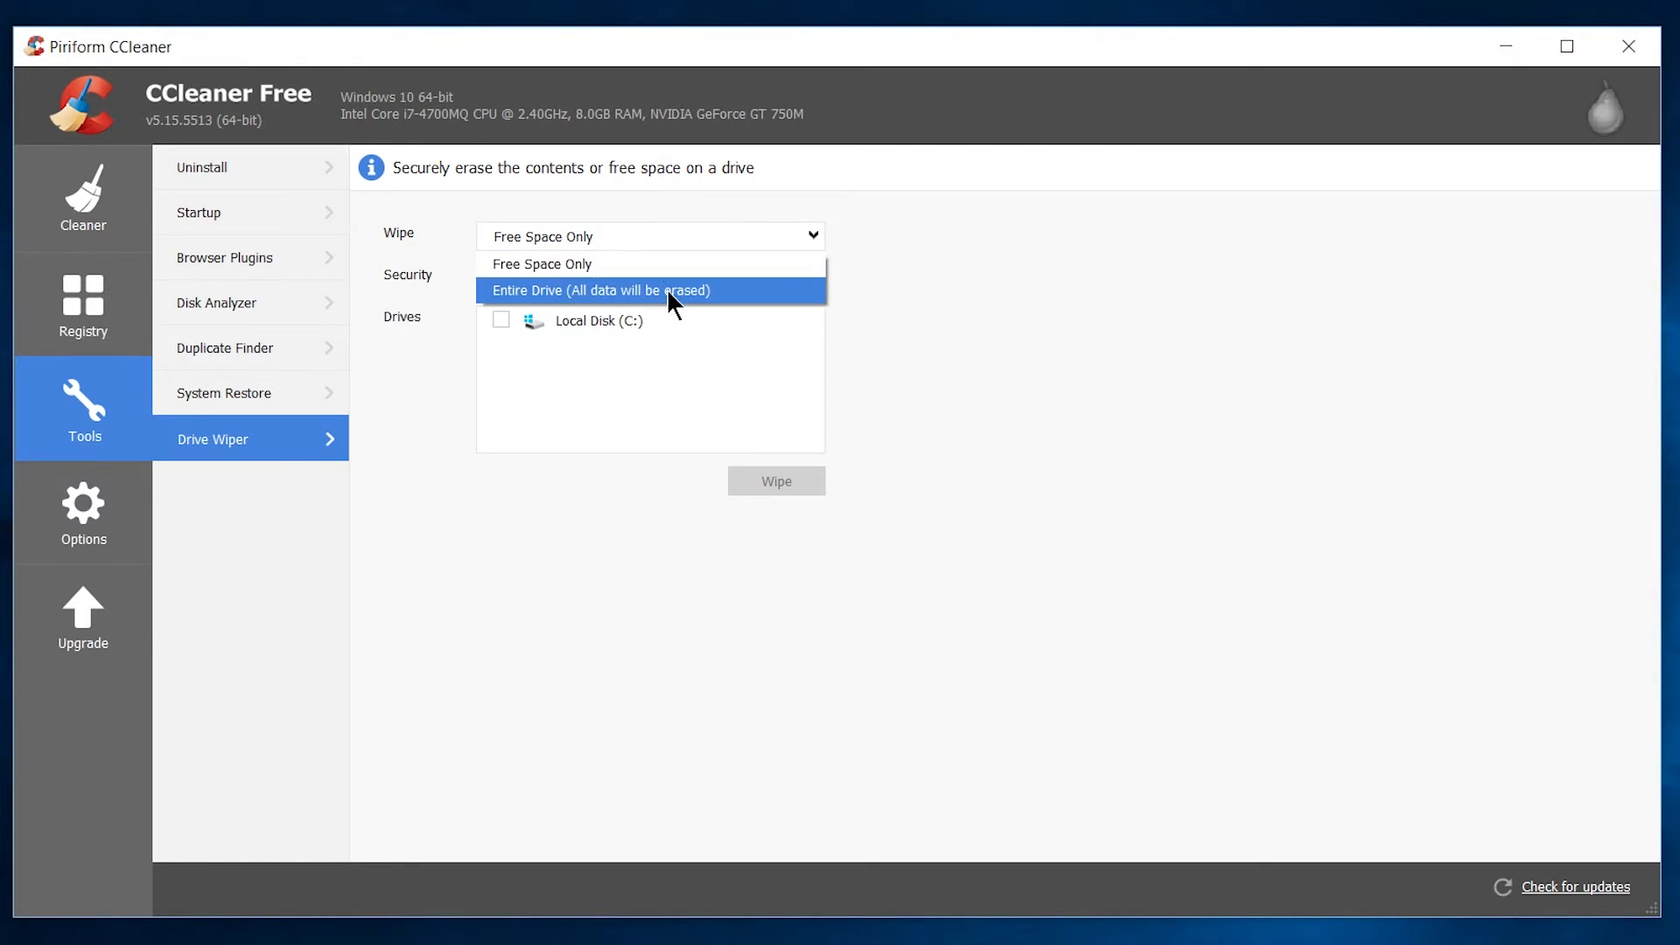
pyautogui.click(668, 289)
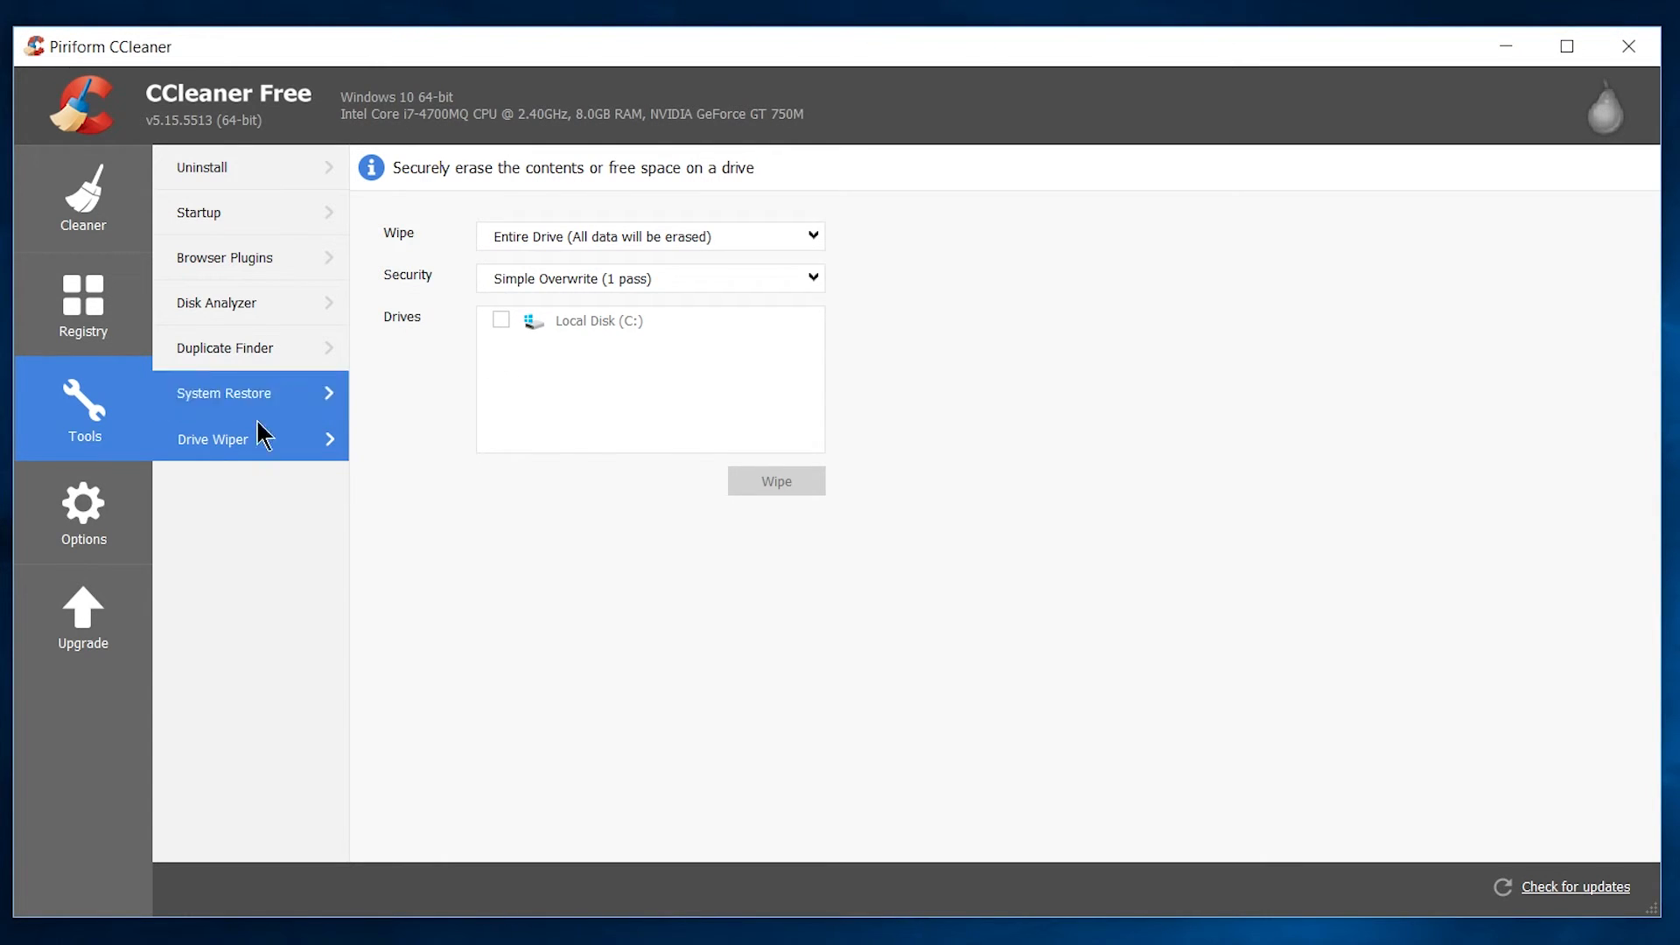
pyautogui.click(133, 519)
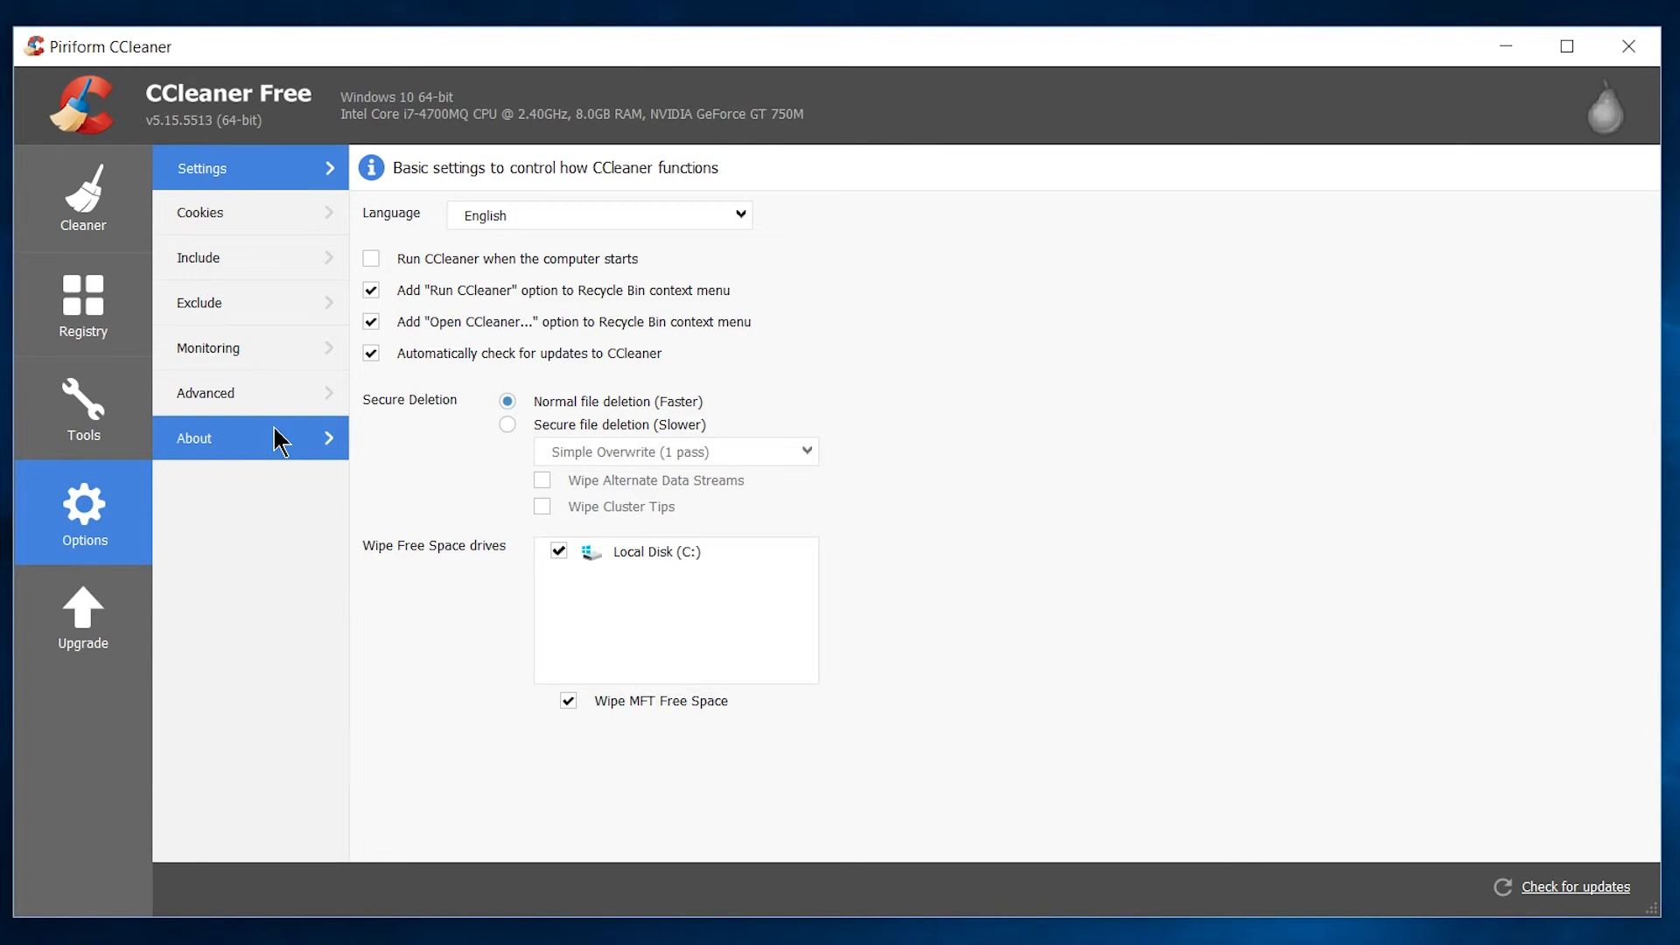
# Step: Show the Cookies-to-keep list under Options (piriform.com, accounts.google.com, login.live.com, etc.)
pyautogui.click(249, 212)
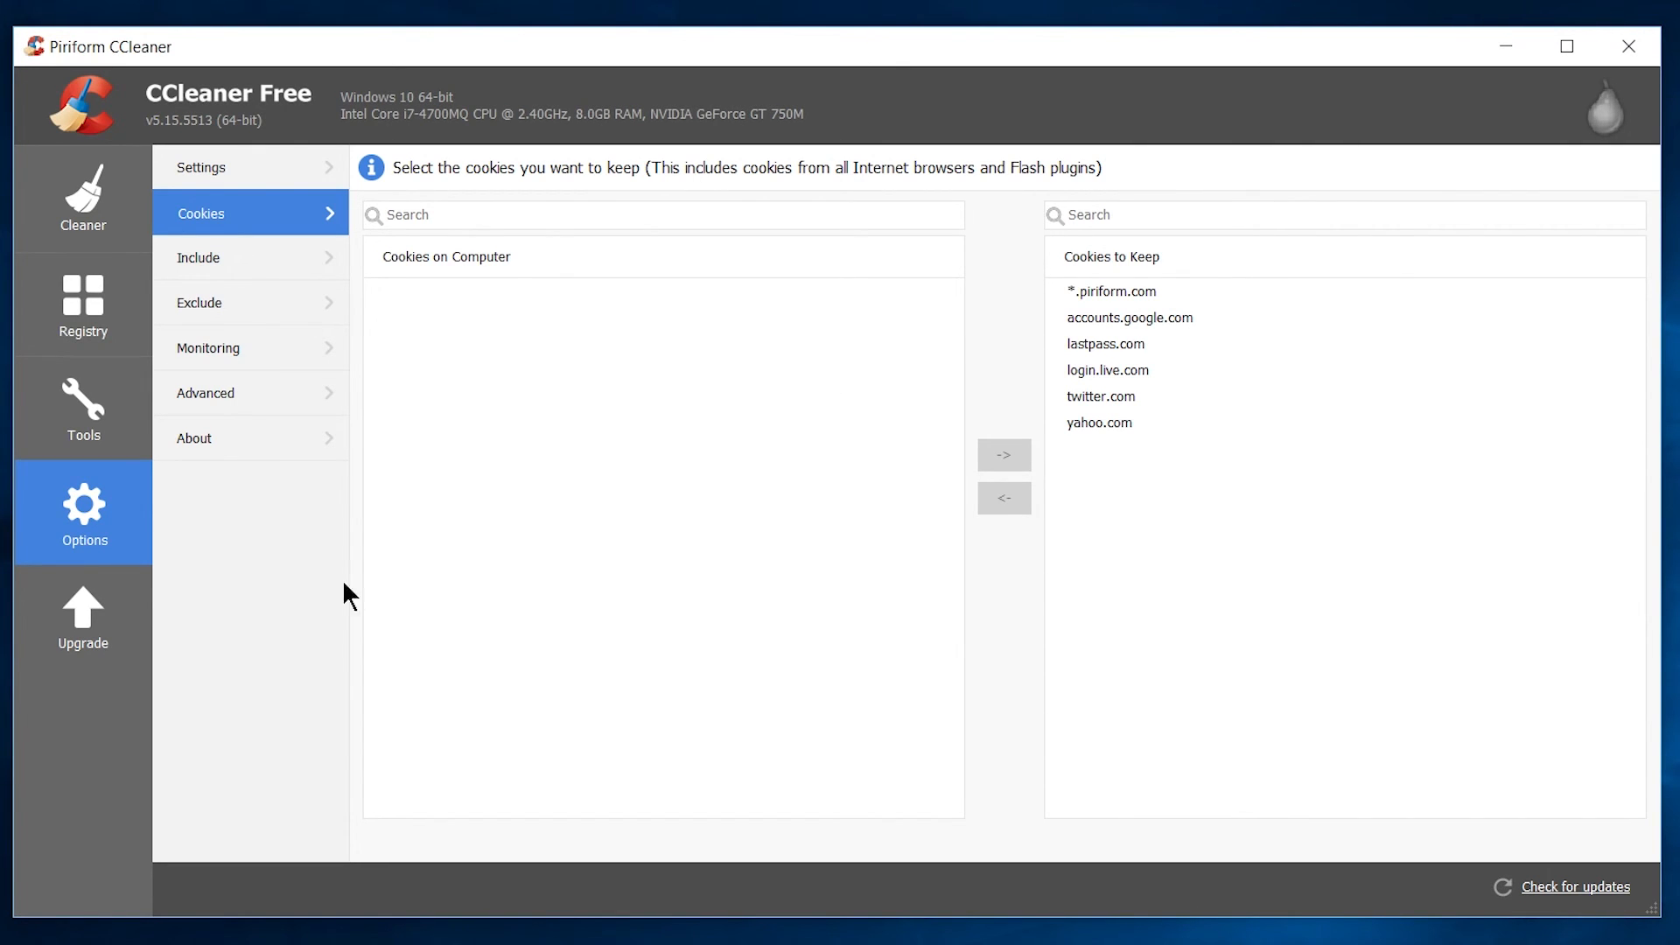
# Step: Go back and forth between Options and the Cleaner results reporting 357 MB removed
pyautogui.click(67, 191)
pyautogui.click(80, 187)
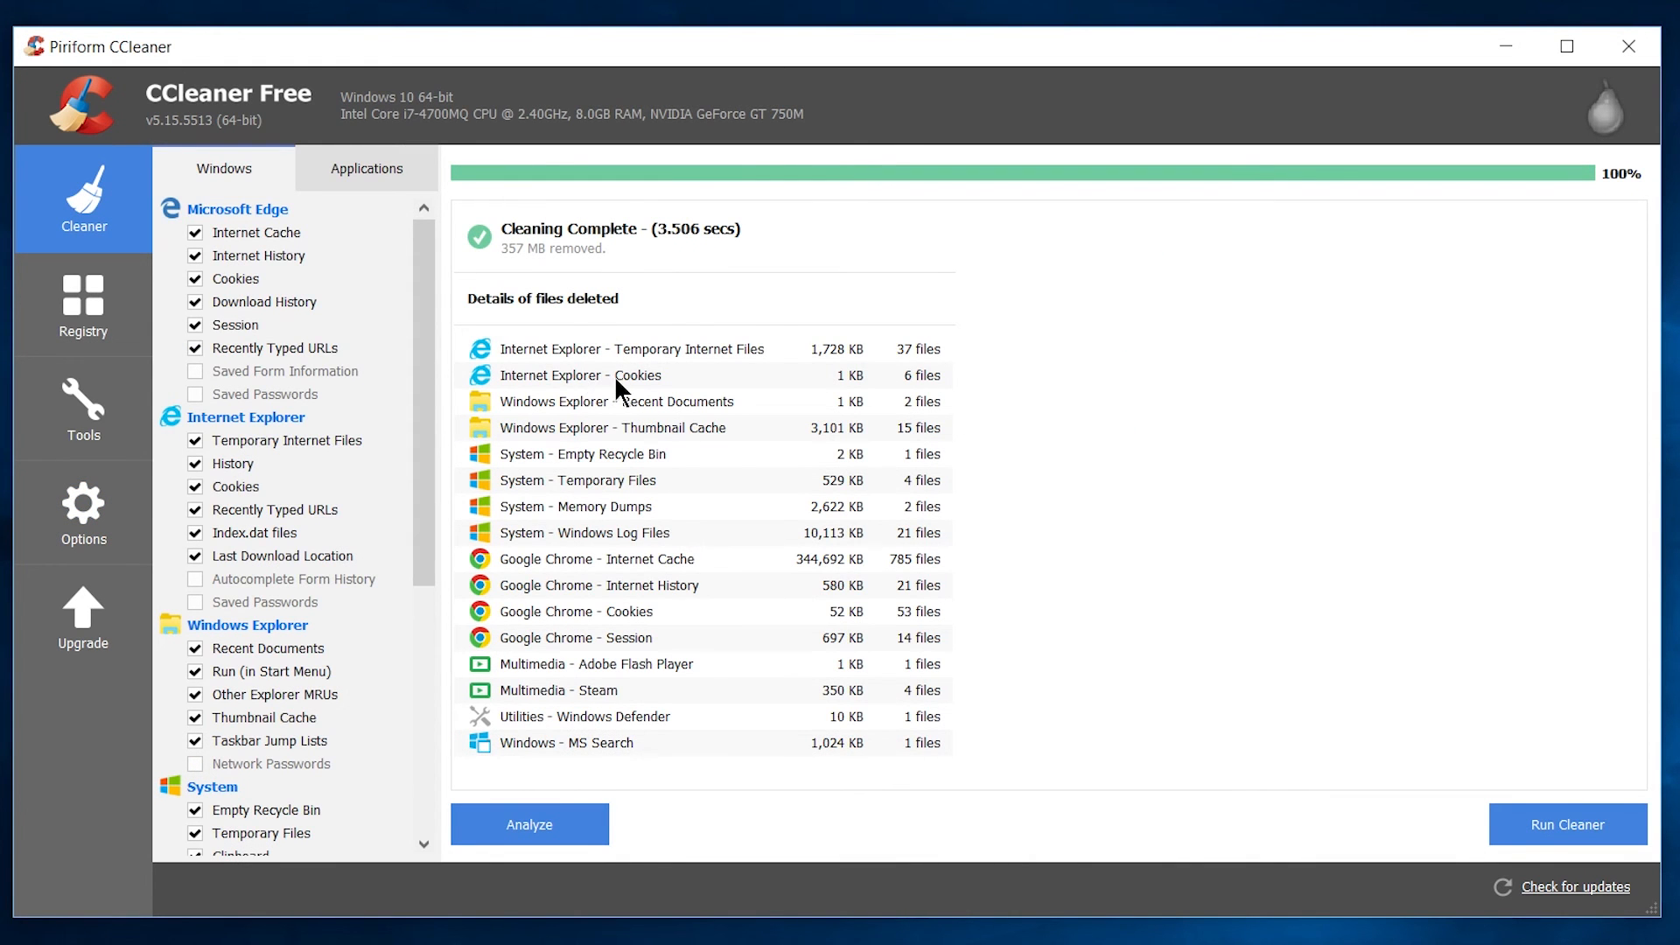
pyautogui.click(89, 516)
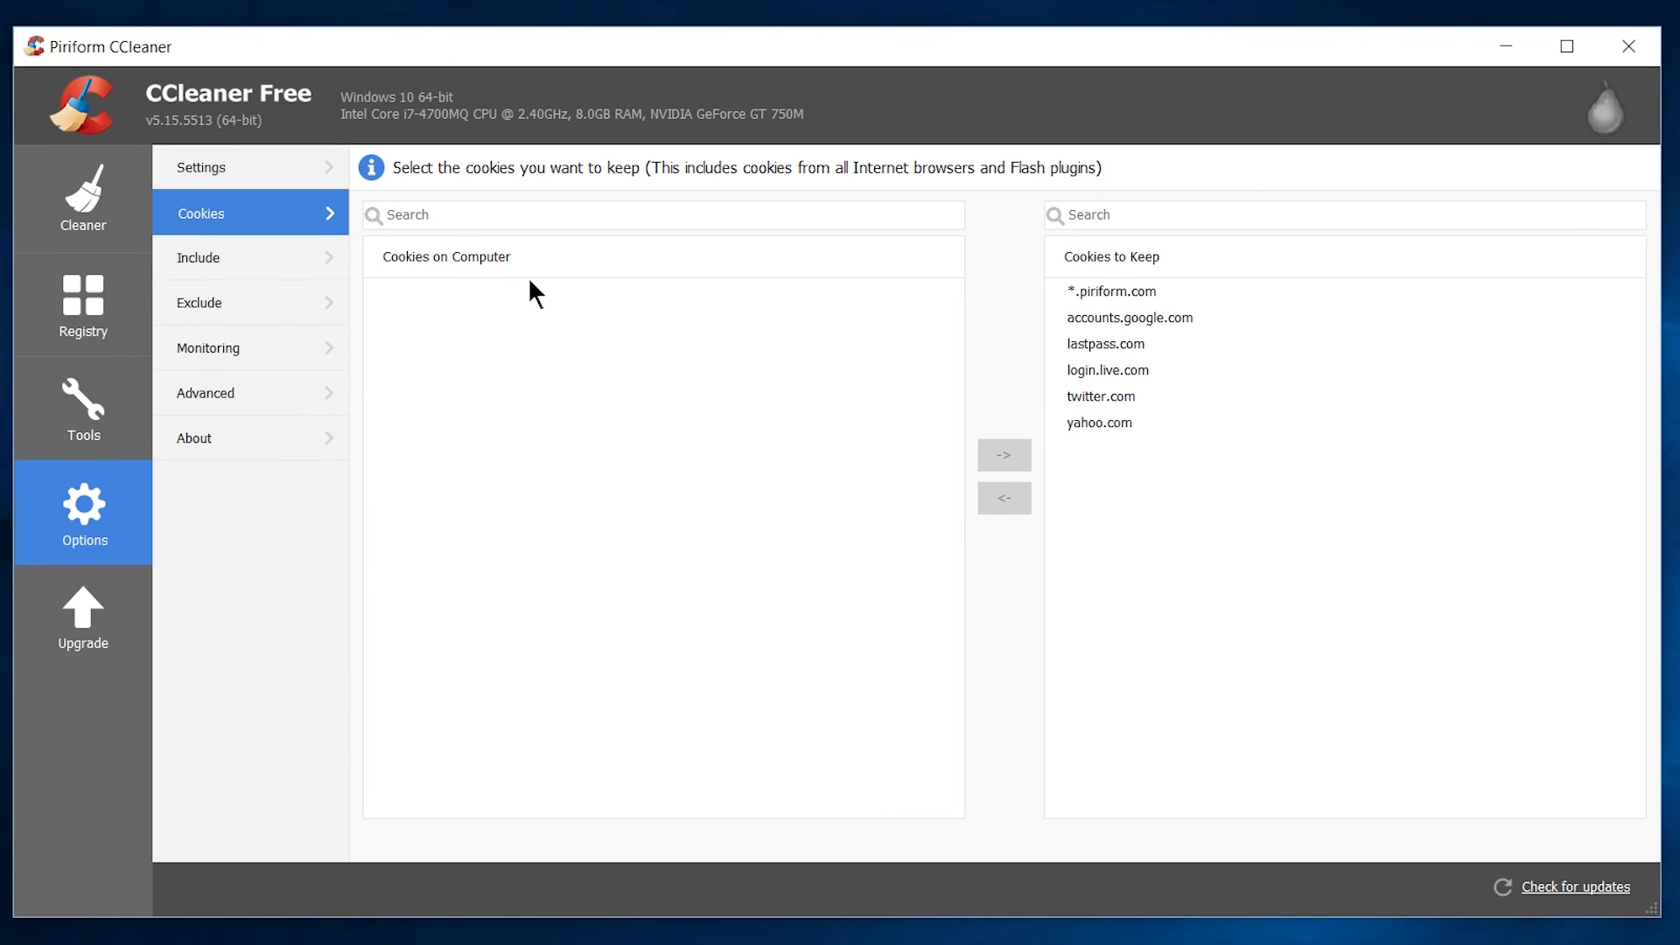
pyautogui.click(49, 227)
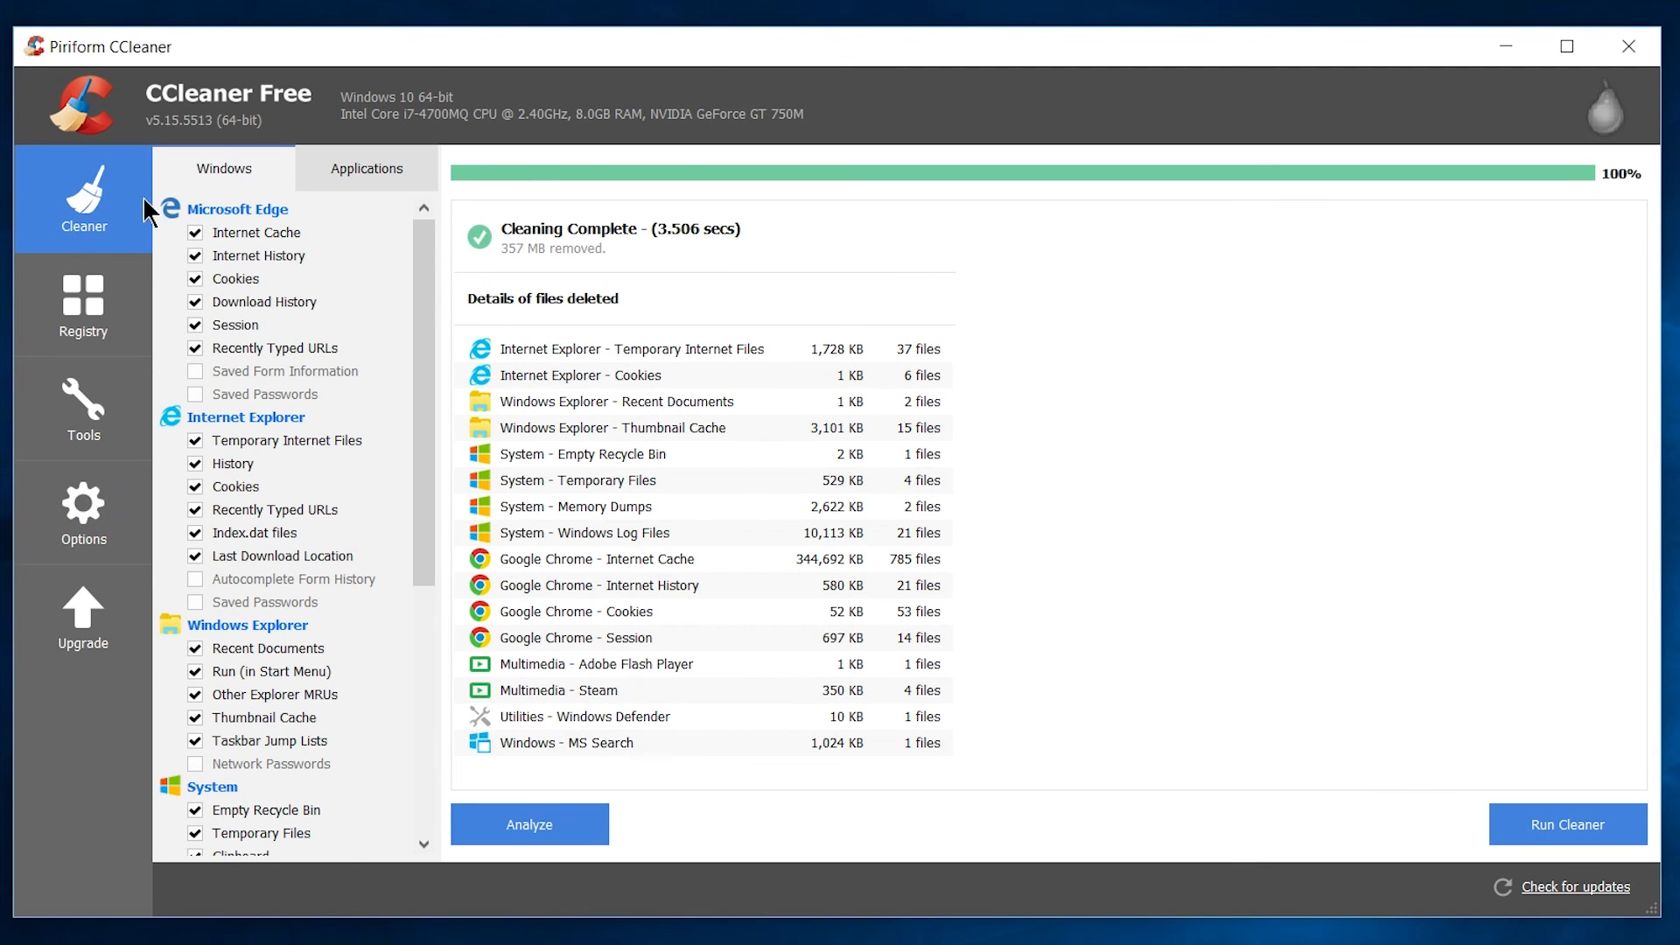